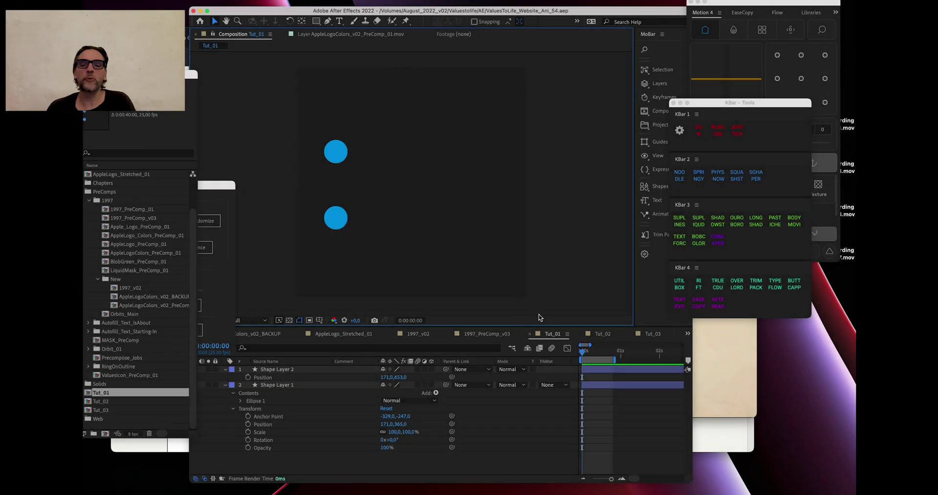
Step: Add Position keyframes to Shape Layer 1 and Shape Layer 2 at the start of the timeline
left_click(606, 370)
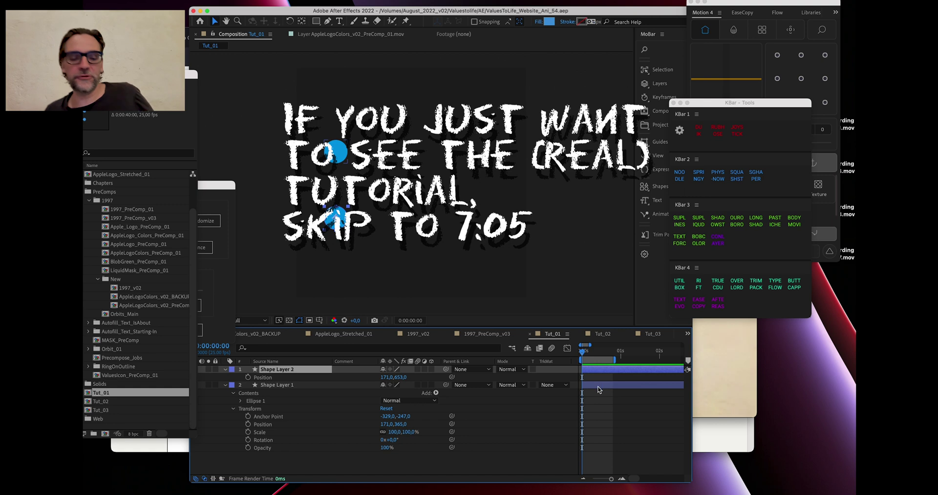
left_click(600, 386, "shift")
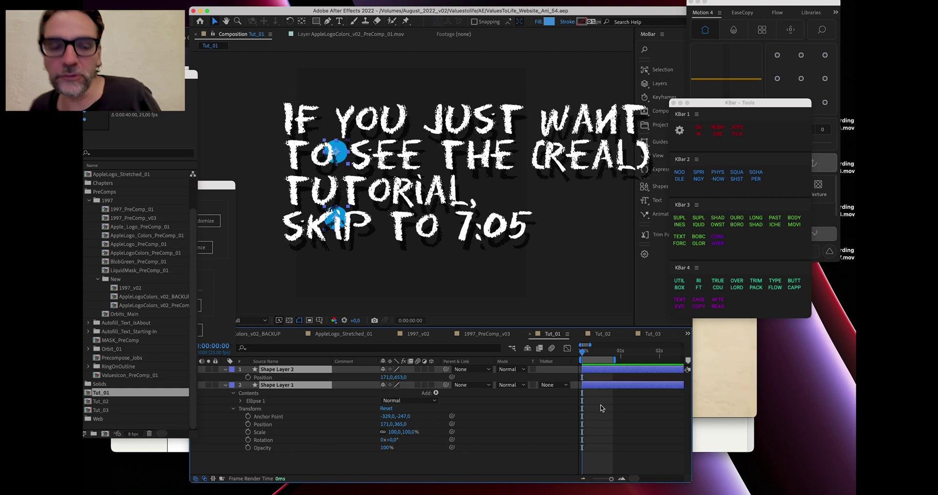
left_click(597, 430)
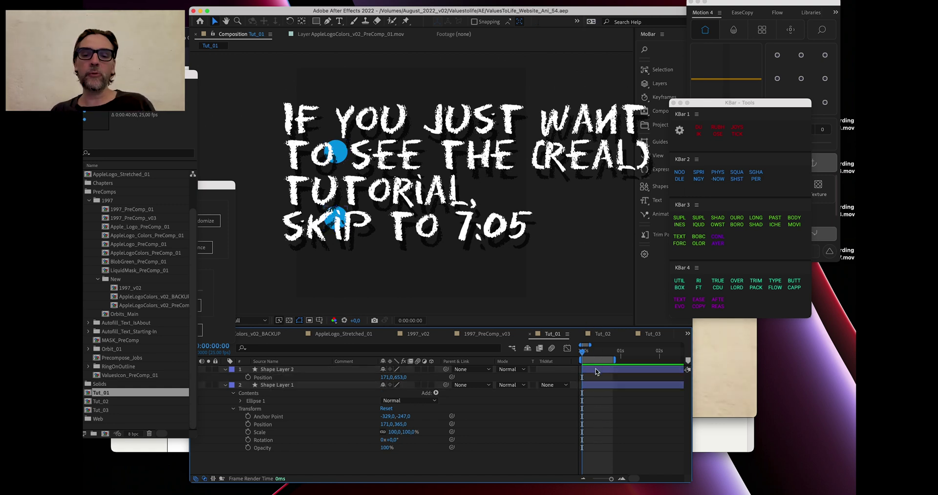
key("super+a")
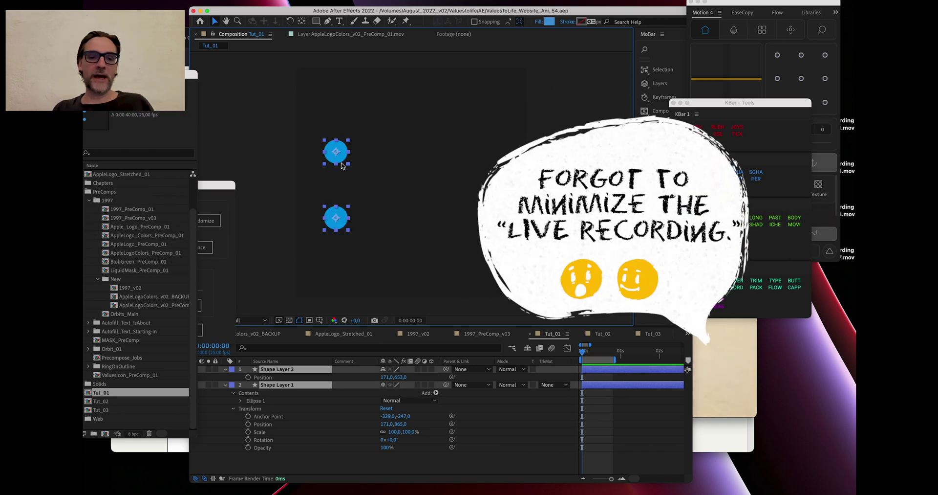
left_click(338, 152, "shift")
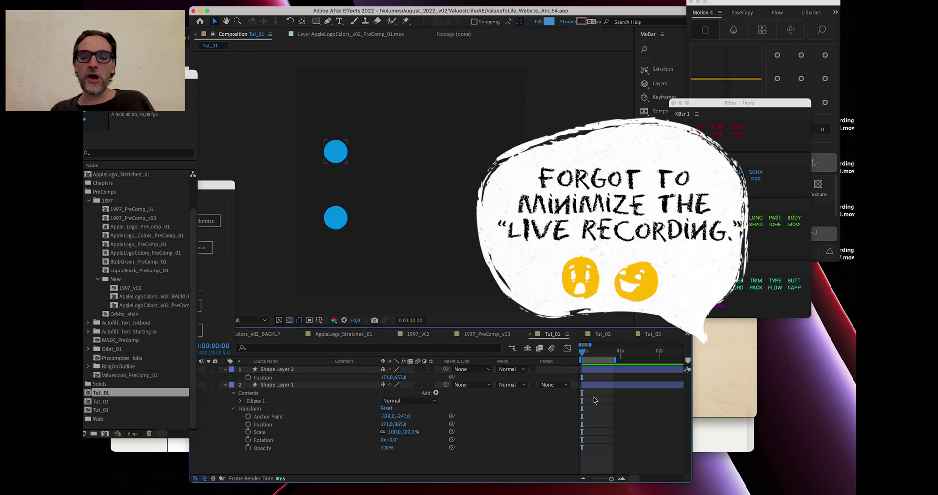
left_click(589, 385, "shift")
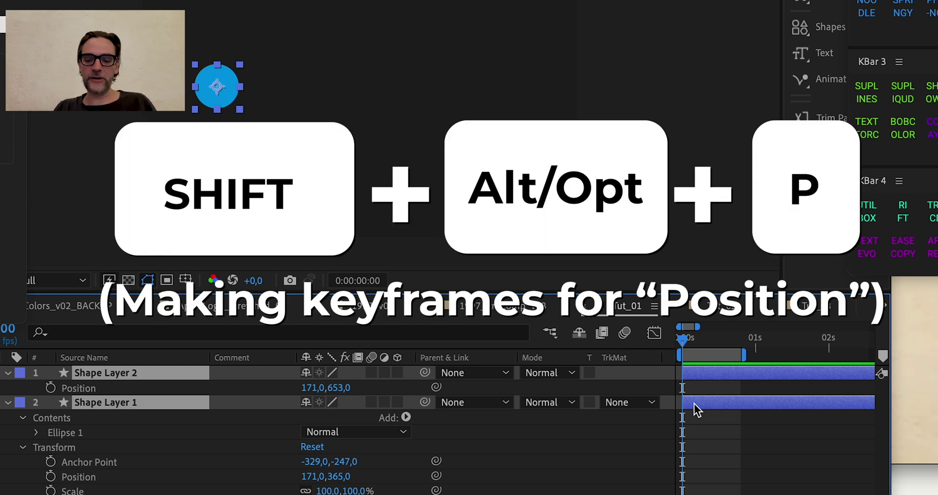
key("shift+alt+p")
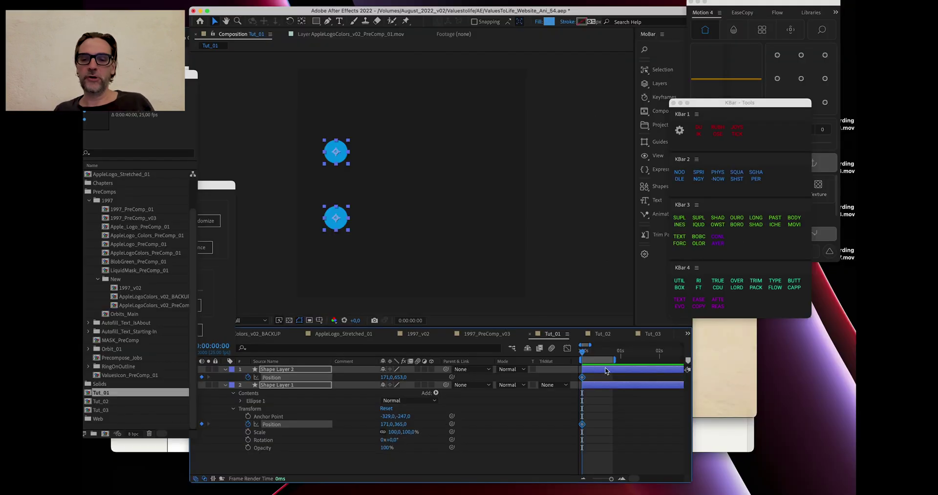
Step: At frame 15, move both circles horizontally to an X position of 725, and preview the motion
left_click(720, 338)
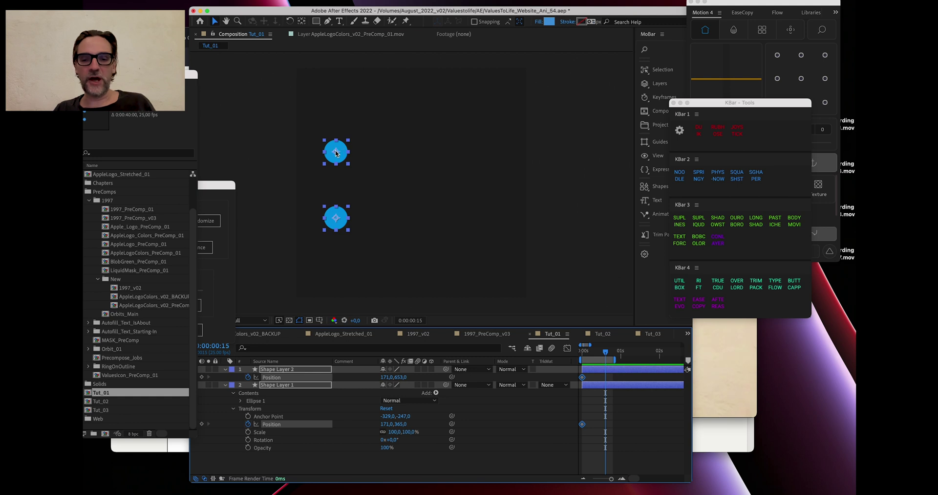
left_click_drag(336, 152, 464, 160)
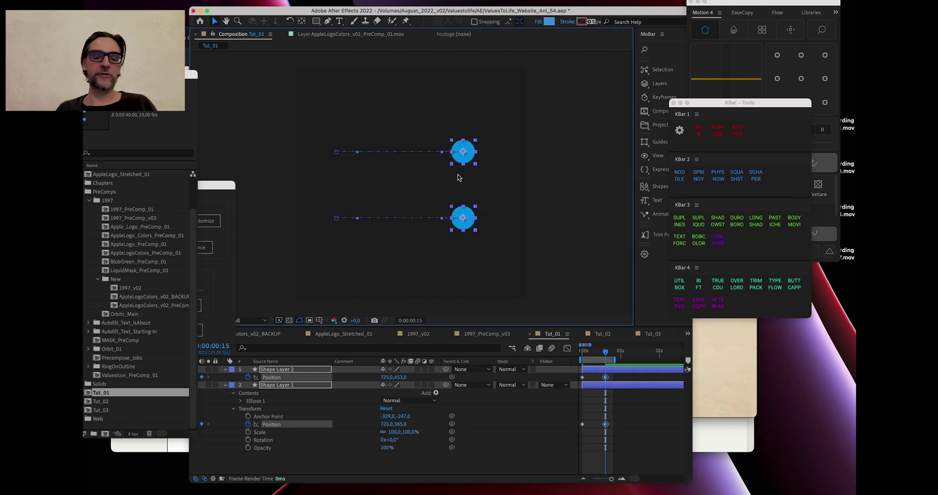
left_click(582, 353)
key("space")
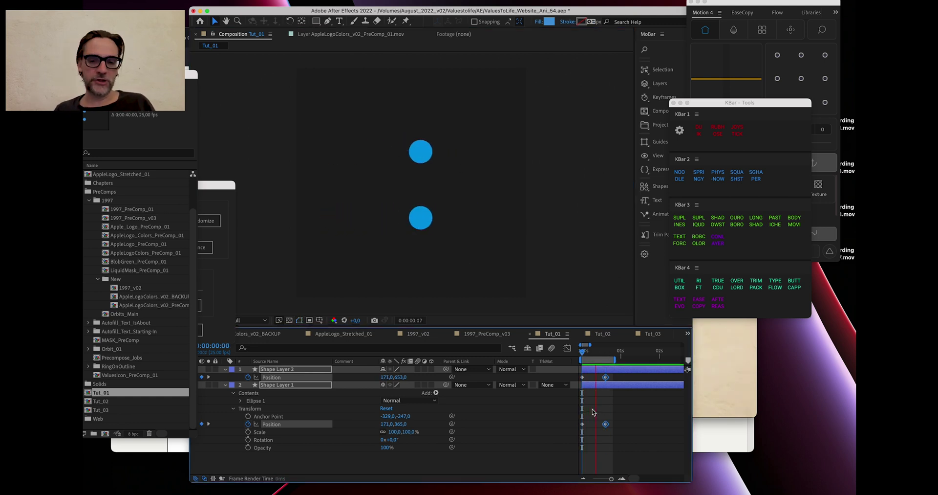
left_click(592, 410)
Step: Apply Easy Ease to both Position keyframes of Shape Layer 2 and preview it against the linear circle
left_click_drag(600, 357, 575, 374)
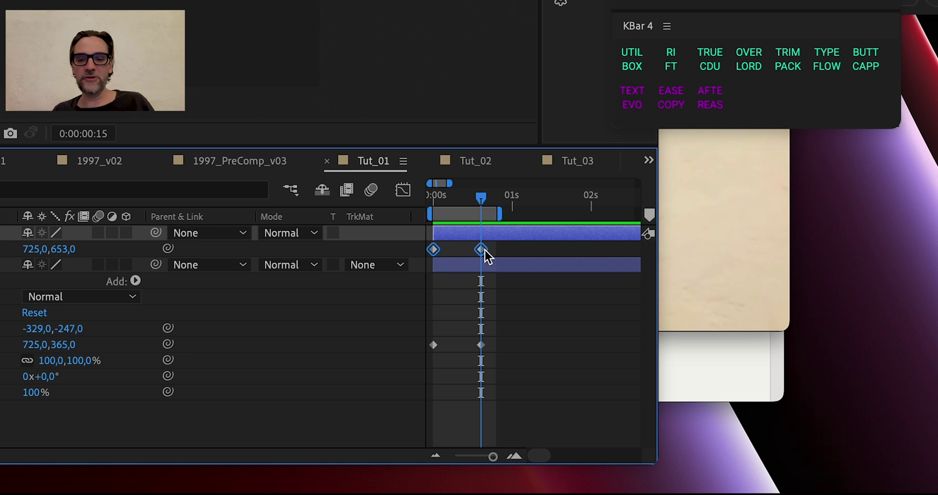
right_click(482, 250)
mouse_move(591, 482)
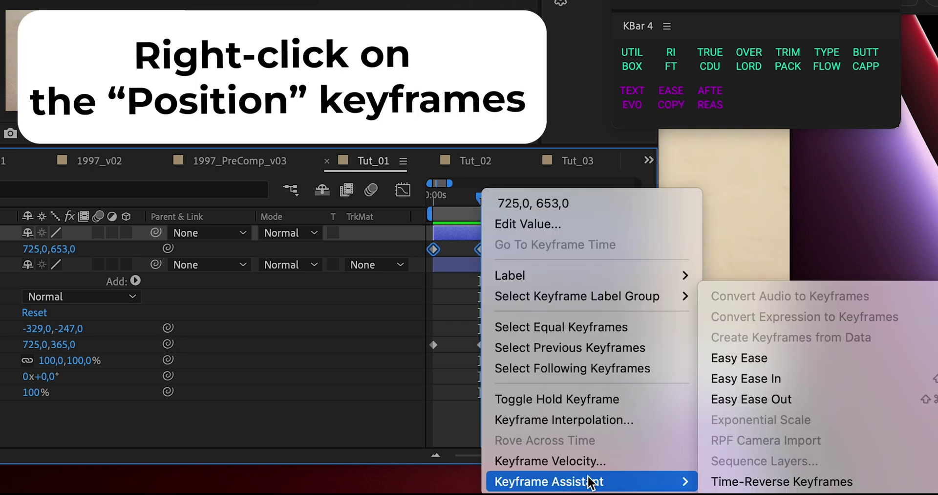
left_click(744, 359)
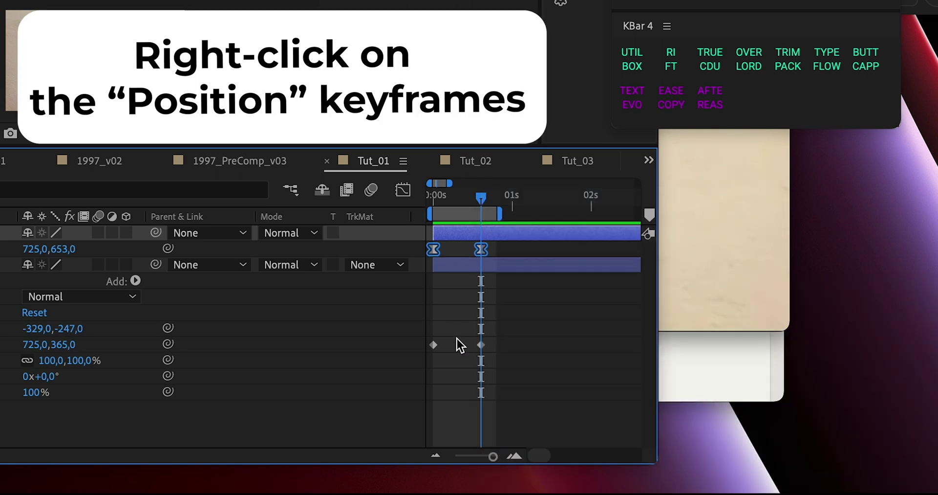
left_click(433, 195)
key("space")
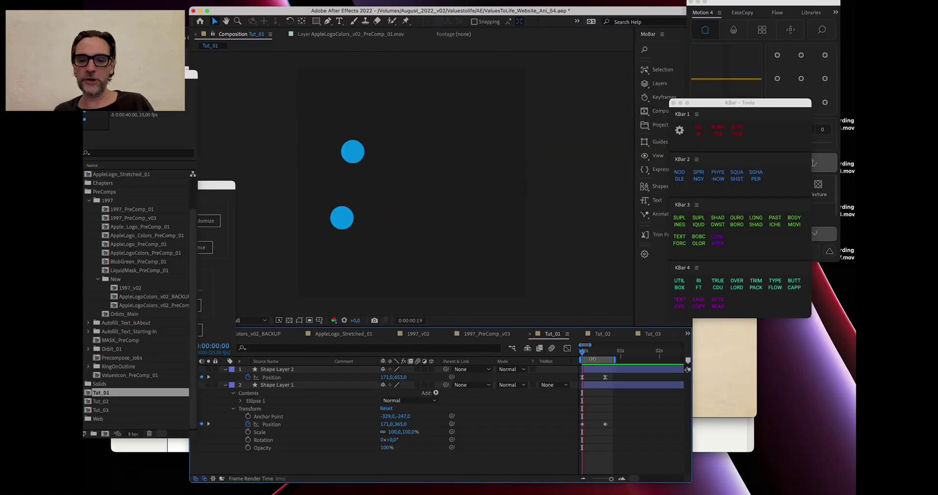
key("space")
Step: Show Shape Layer 2's Position keyframes as a value graph fitted to the view, and play the animation
left_click_drag(496, 250, 449, 253)
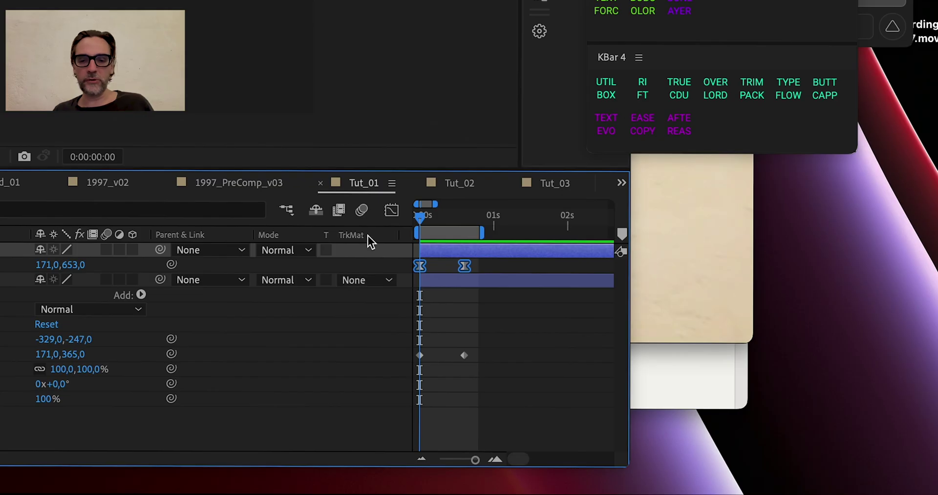
left_click(567, 347)
left_click(444, 441)
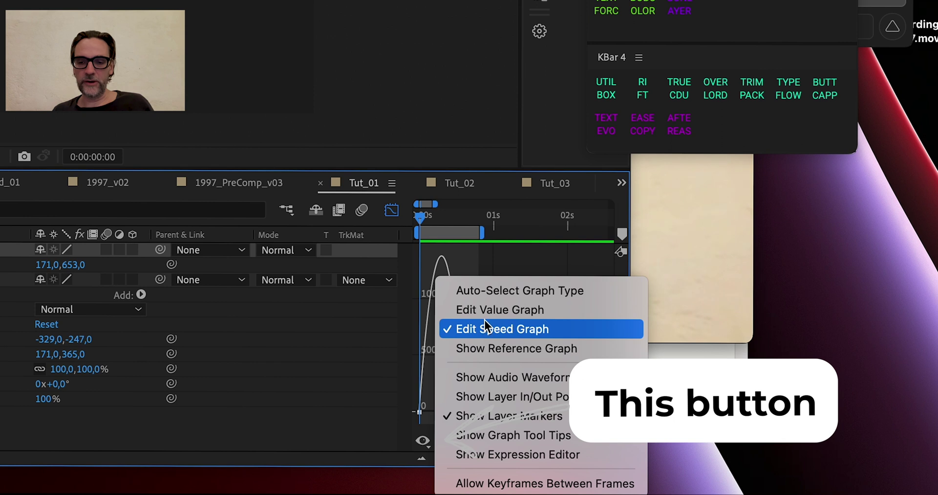
left_click(503, 308)
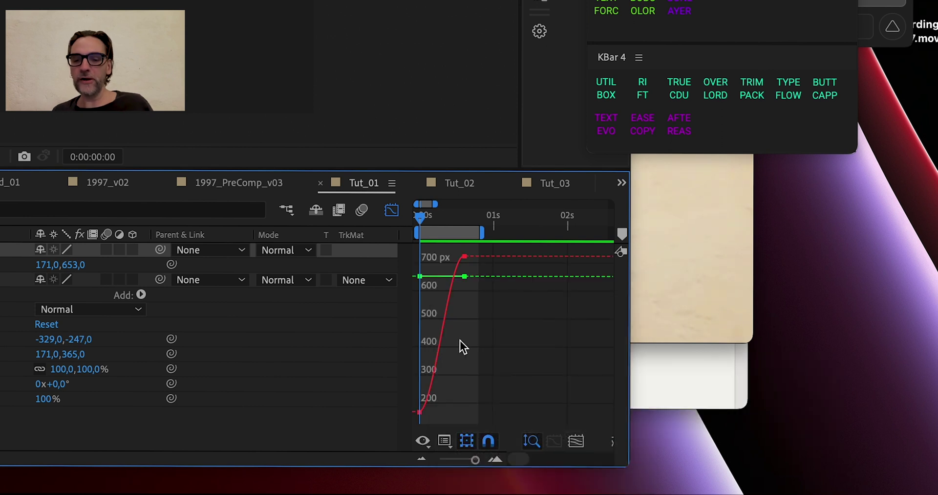
left_click(577, 442)
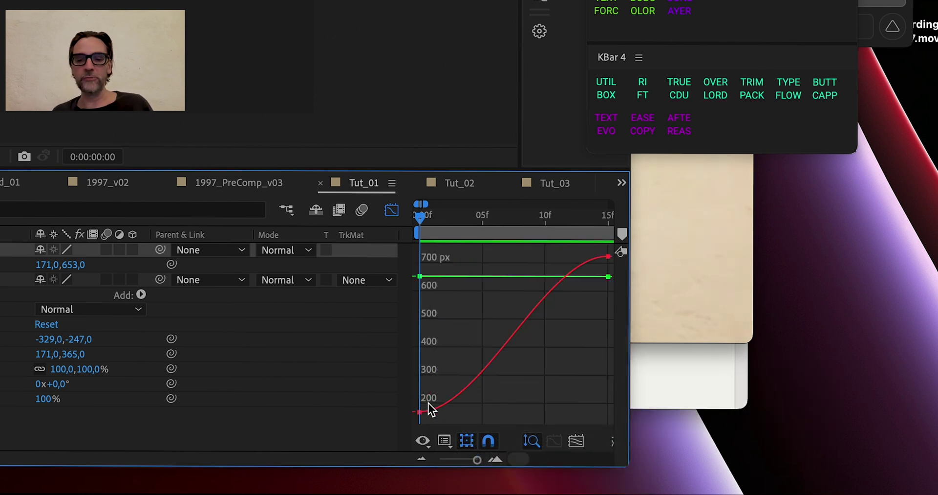
key("space")
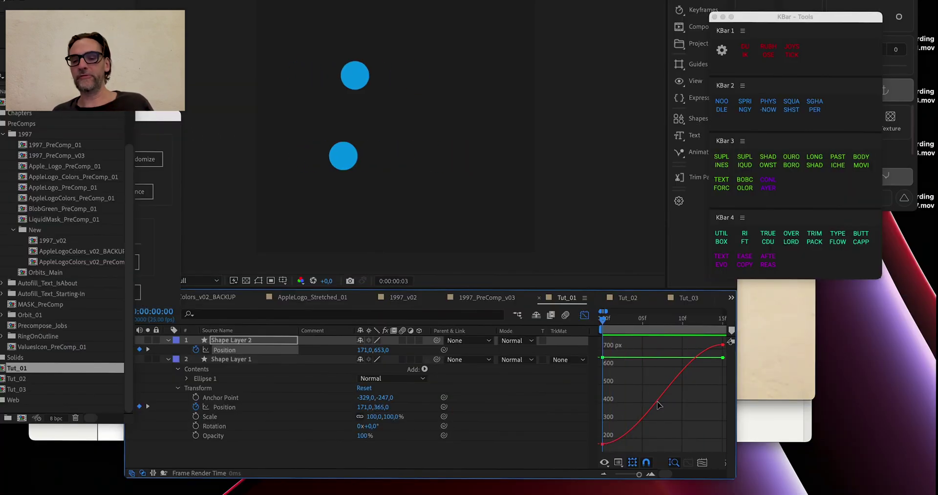
Step: Switch the Position curve to the speed graph and scrub through the motion to frame 12
left_click(605, 461)
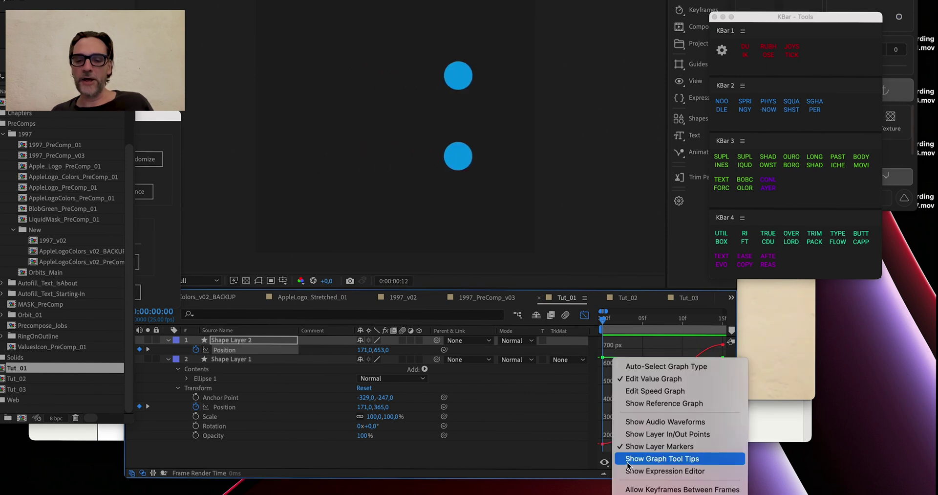
left_click(644, 387)
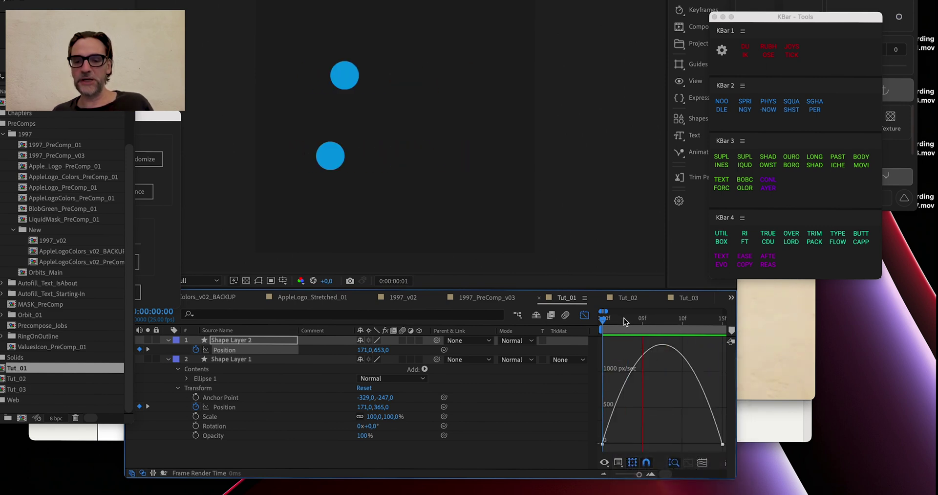
left_click_drag(603, 322, 699, 330)
Step: Extend both speed handles of Shape Layer 2's Position toward the middle for a sharp central peak, preview, and return to the layer timeline
left_click_drag(624, 435, 592, 453)
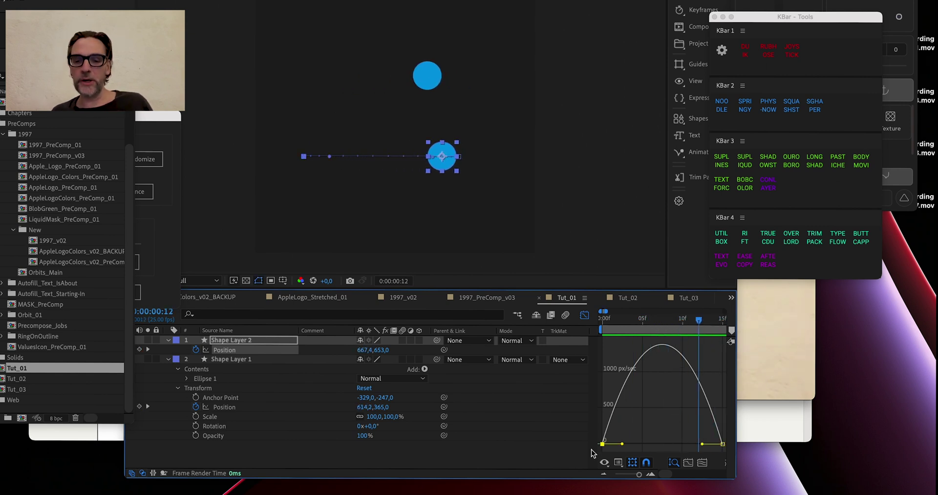
key("space")
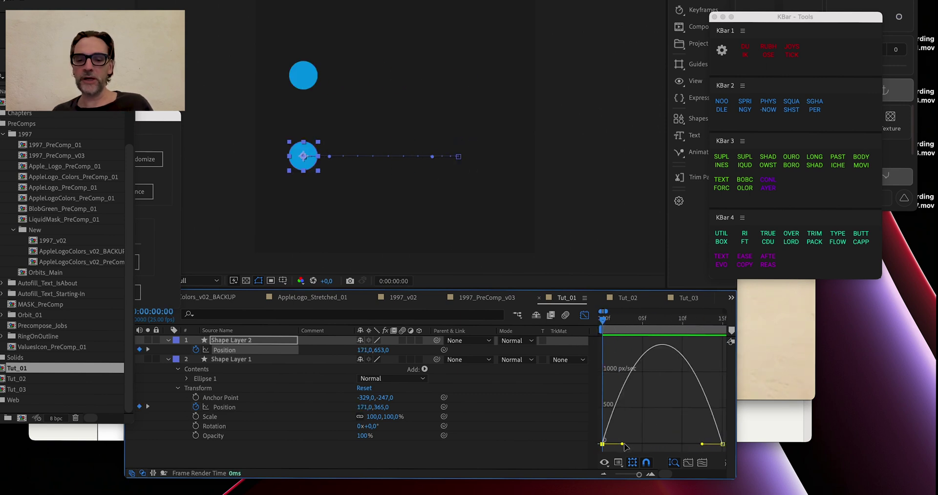
left_click_drag(622, 444, 646, 444)
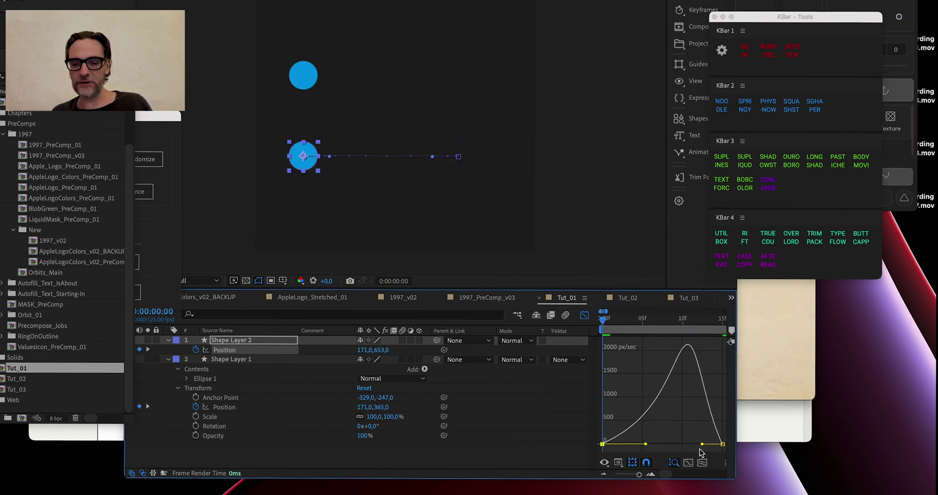
left_click_drag(702, 445, 650, 443)
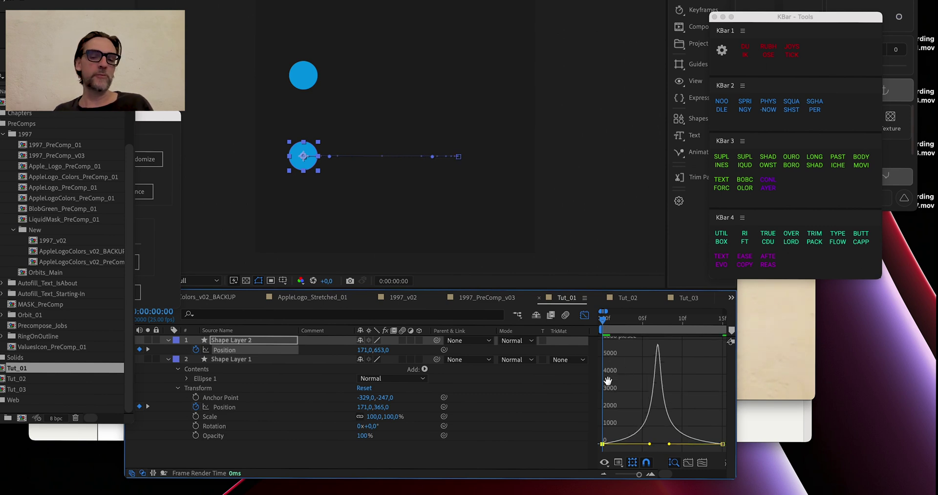
key("space")
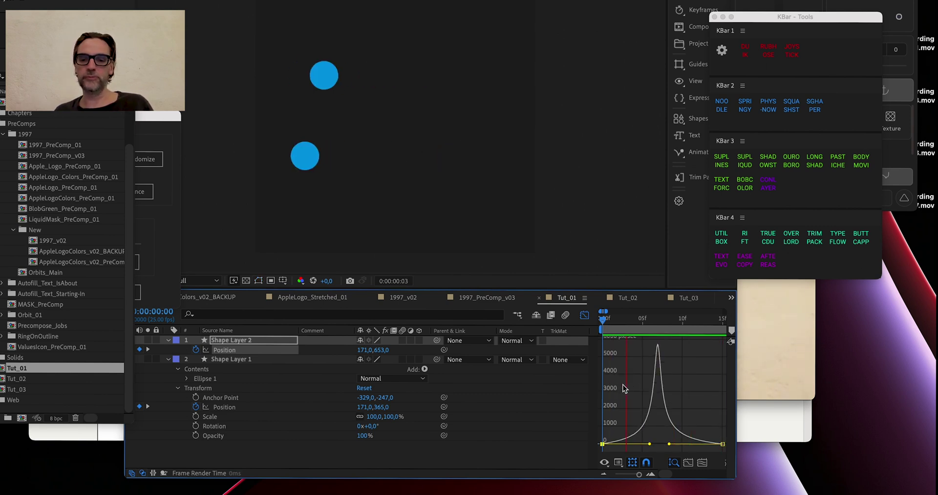
key("space")
key("shift+F3")
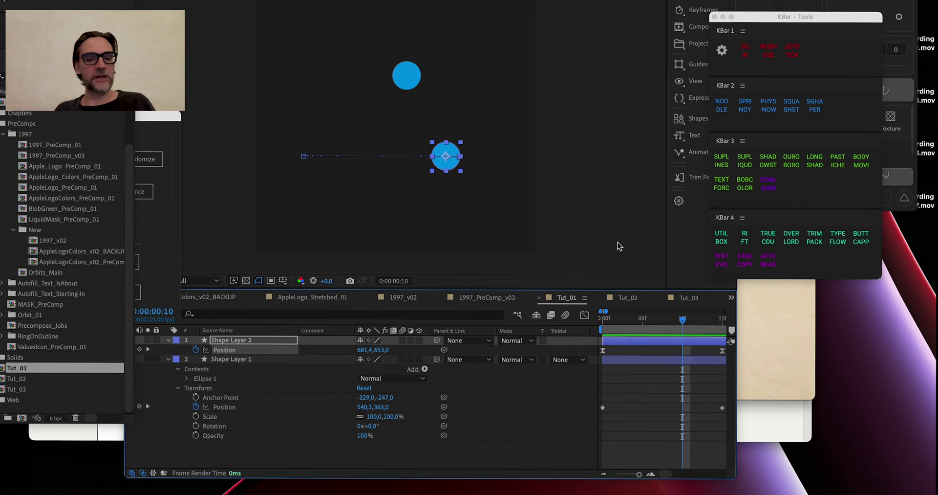
key("Home")
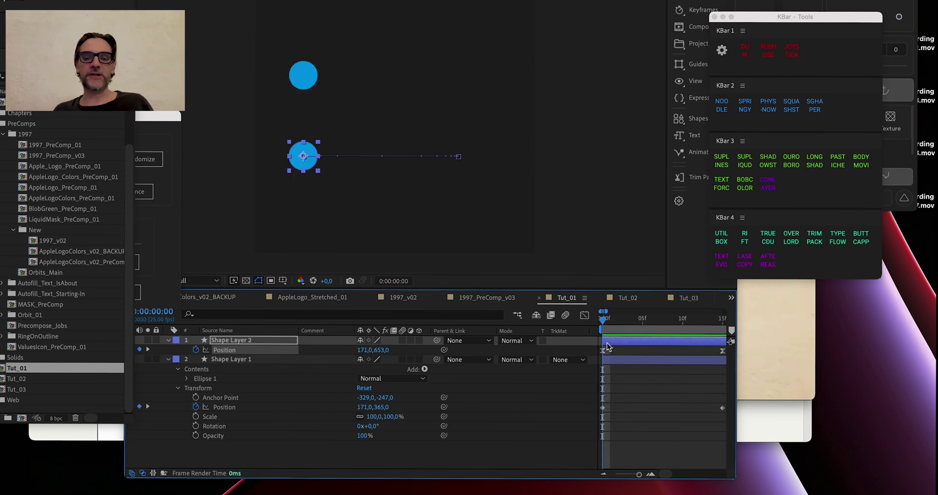
key("minus")
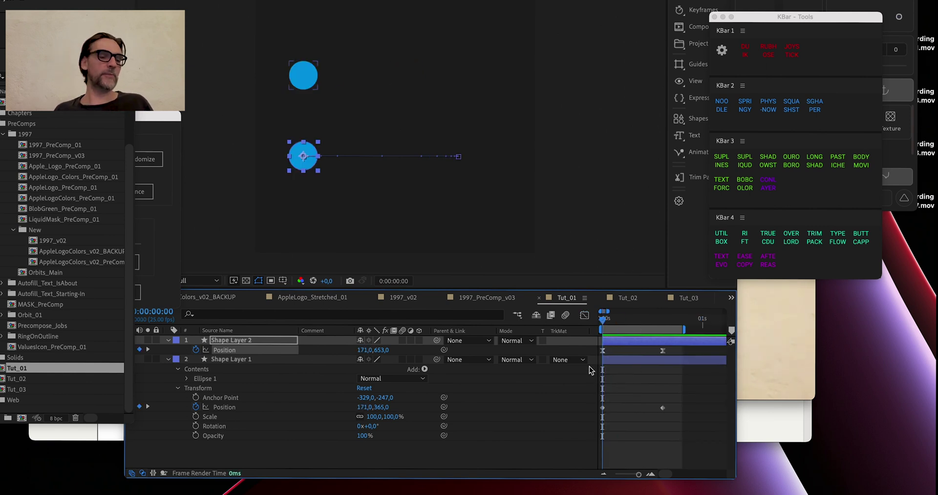
Step: Open the Tut_02 composition and select the small blue circle at the start of the timeline
double_click(5, 378)
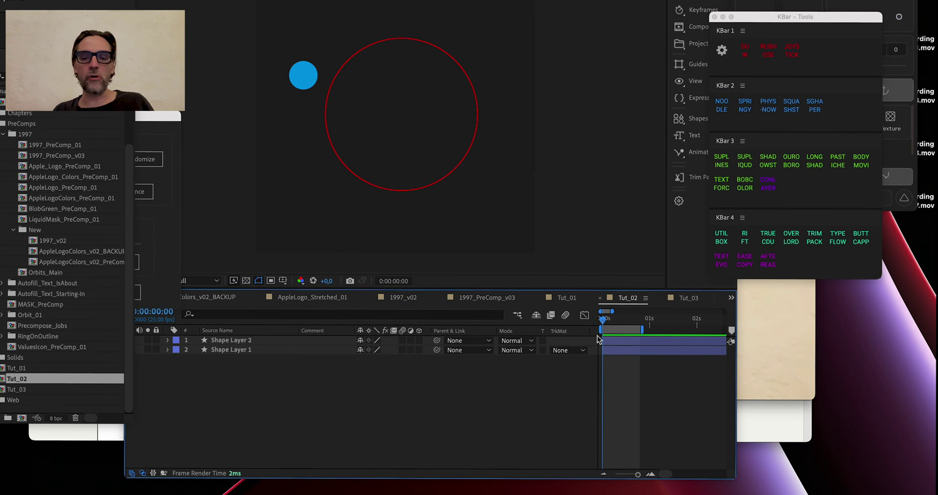
left_click_drag(610, 321, 596, 335)
left_click(304, 76)
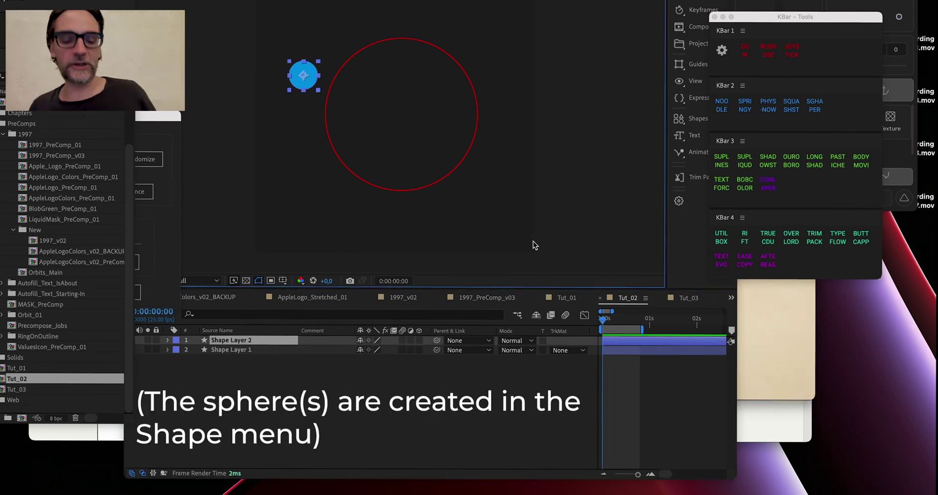
Step: Convert Ellipse Path 1 of the red circle outline in Shape Layer 1 to a Bezier path
left_click(278, 350)
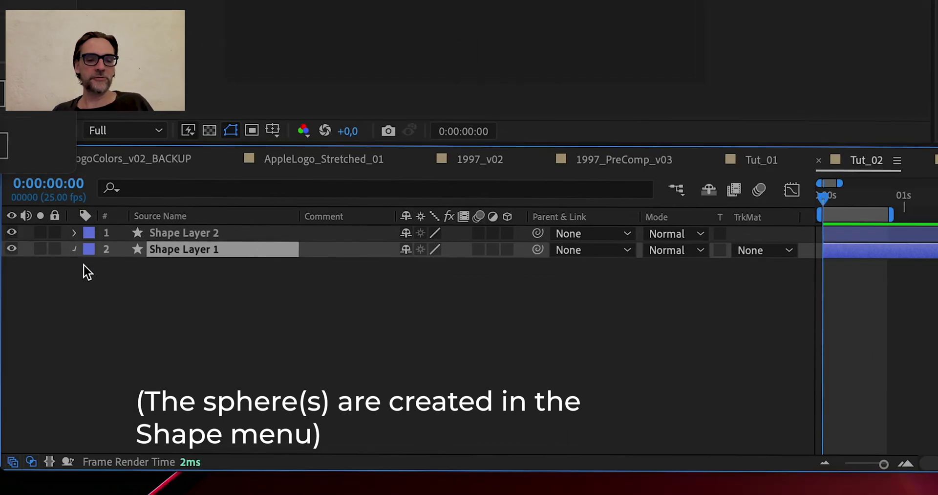
left_click(92, 267)
left_click(107, 282)
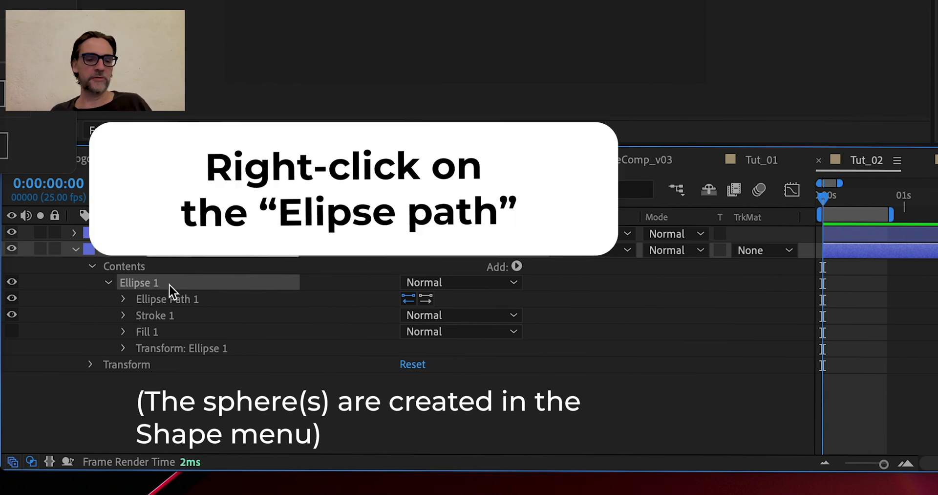
right_click(157, 300)
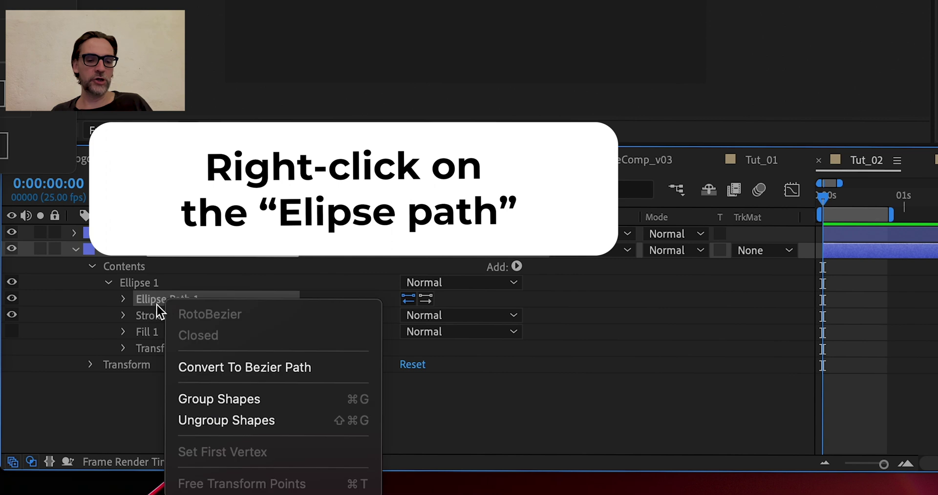
left_click(256, 368)
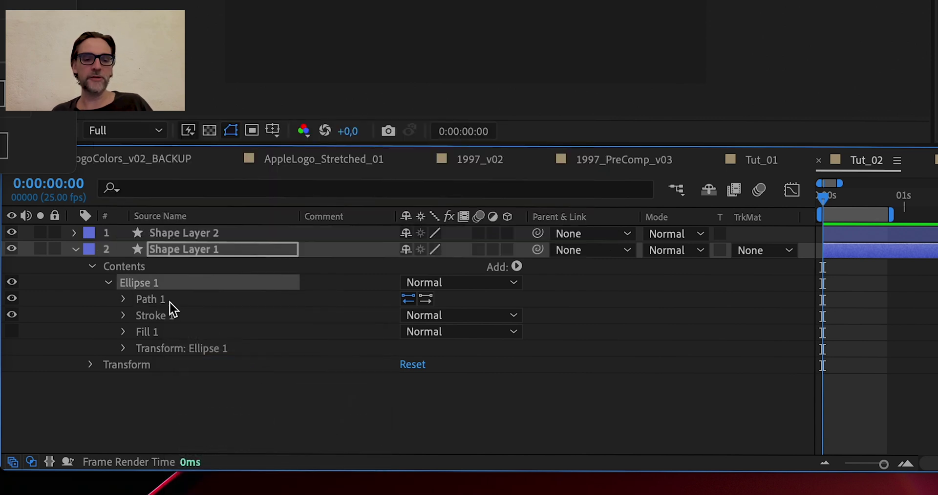
Step: Copy the Path of Ellipse 1 in Shape Layer 1 and paste it into the Position property of Shape Layer 2
left_click(169, 299)
left_click(123, 299)
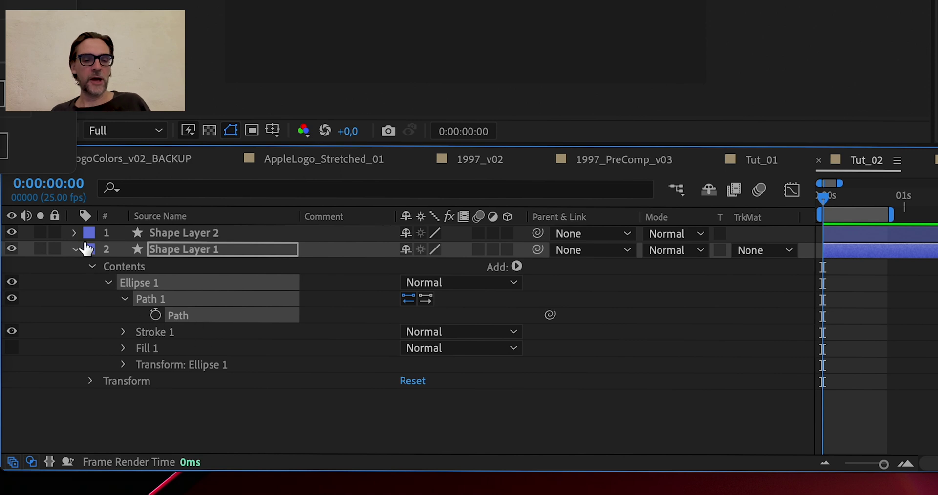
left_click(166, 236)
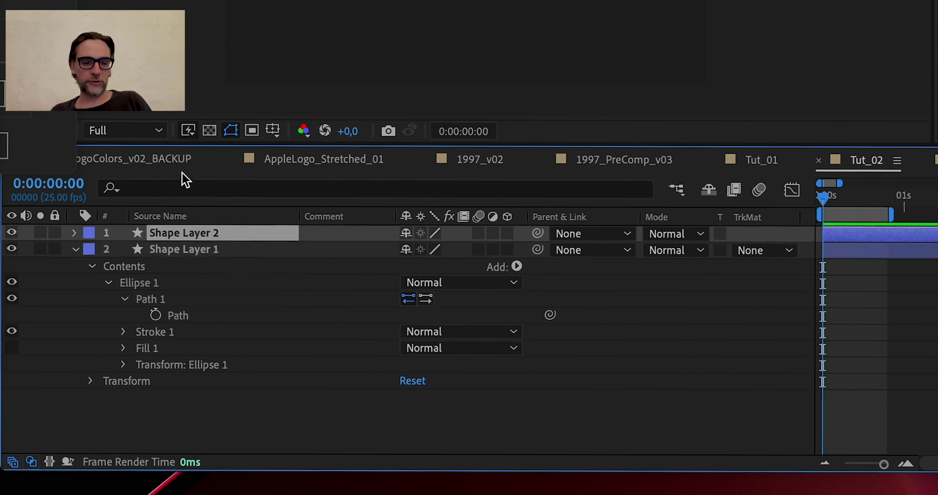
key("p")
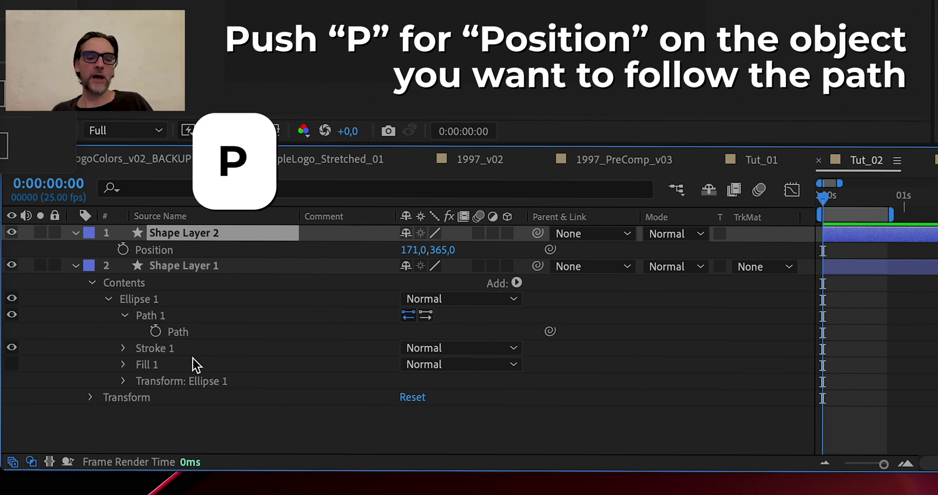
left_click(200, 334)
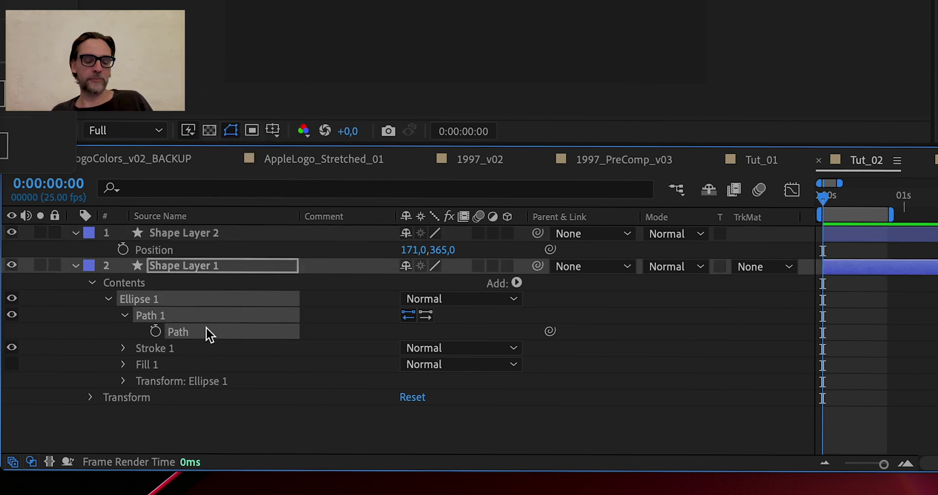
key("ctrl+c")
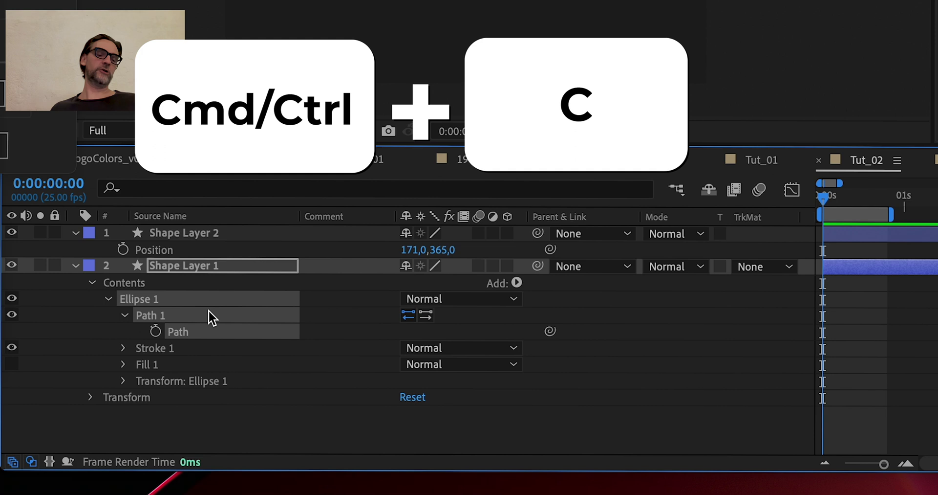
left_click(178, 250)
key("ctrl+v")
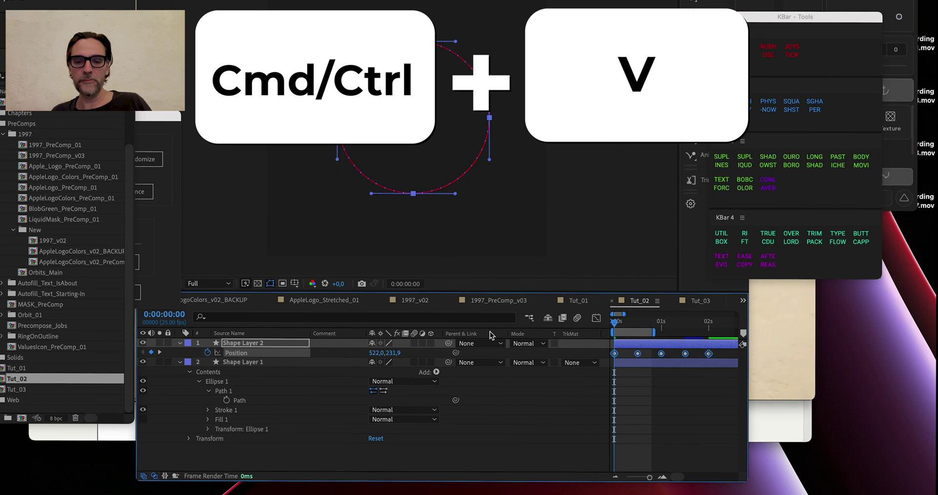
Step: Extend the work area to 2 seconds, preview the blue circle moving along the path, and return to the start
left_click(708, 392)
key("space")
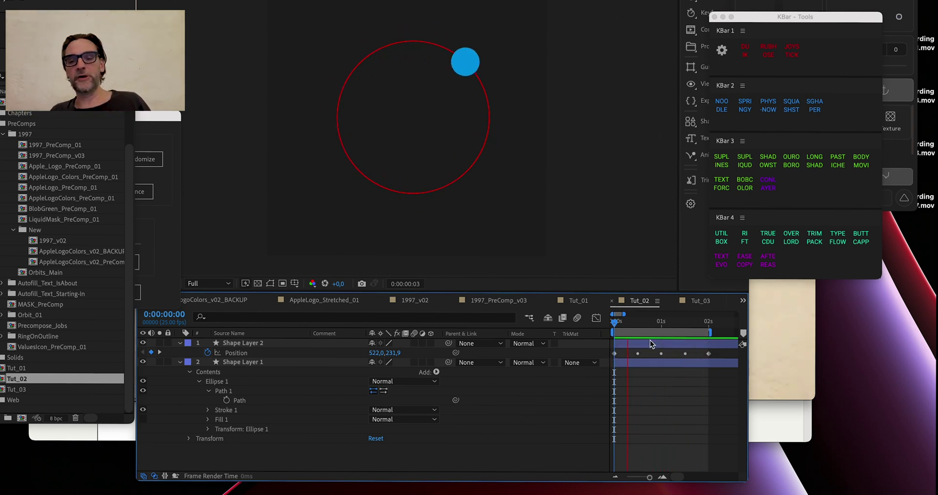
key("space")
key("Home")
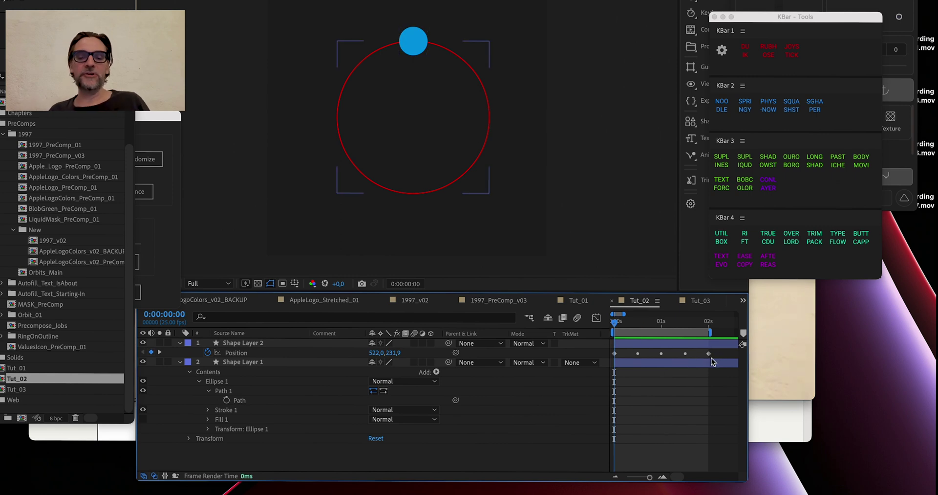
left_click(693, 351)
Step: Switch to the YouTube page, highlight the video title "The last Graph Editor video you'll EVER need", and return to After Effects
key("super+Tab")
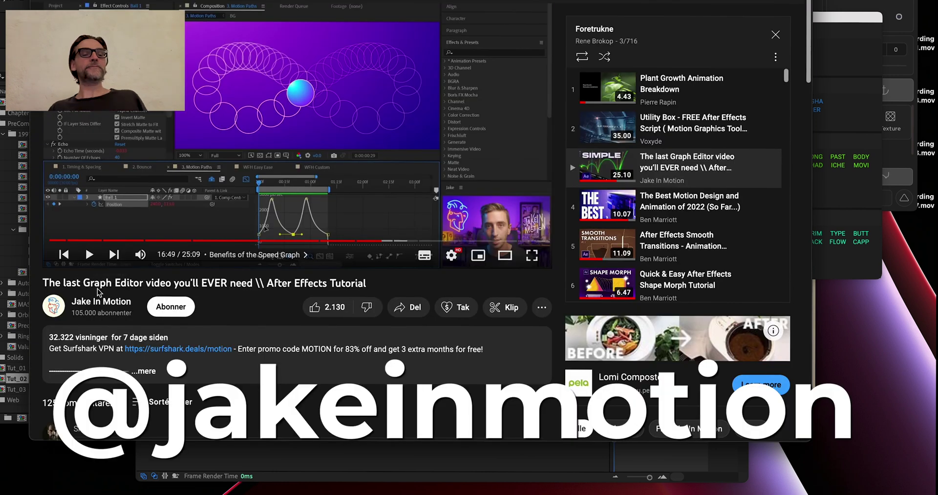
mouse_move(63, 282)
left_mouse_down()
mouse_move(238, 282)
mouse_move(48, 294)
mouse_move(47, 283)
left_mouse_up()
left_click(248, 296)
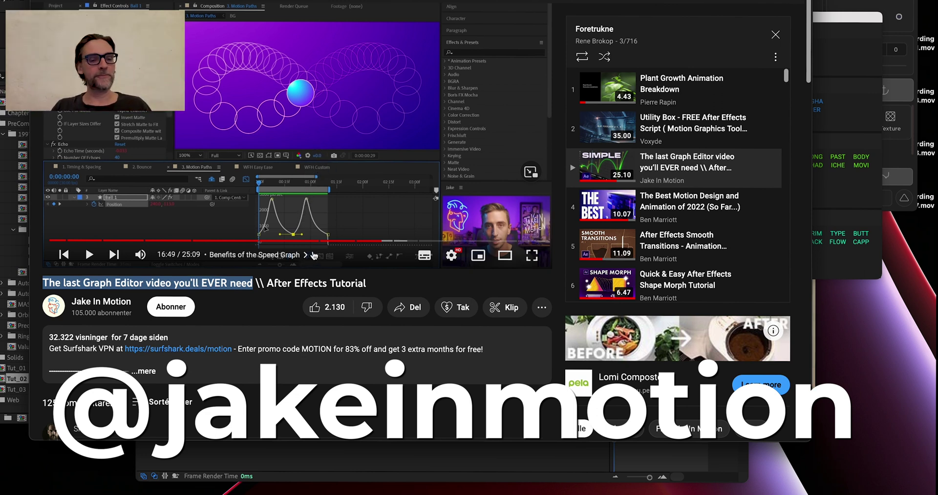
key("super+Tab")
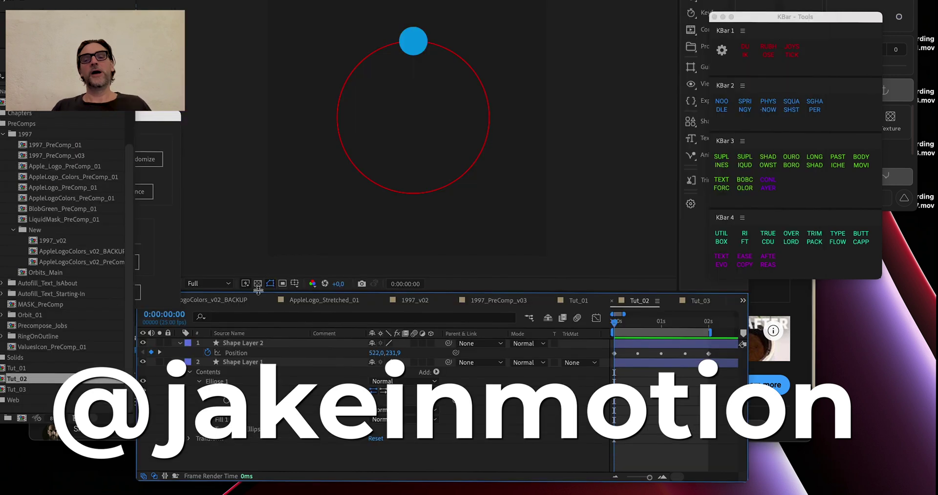
Step: Examine the Rove Across Time option of Shape Layer 2's middle Position keyframe at 1 second
left_click_drag(718, 351, 592, 368)
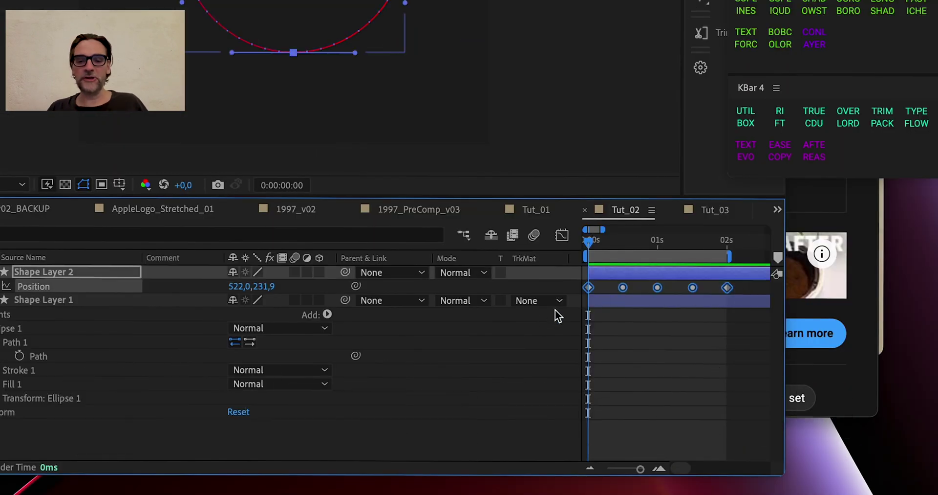
left_click(665, 320)
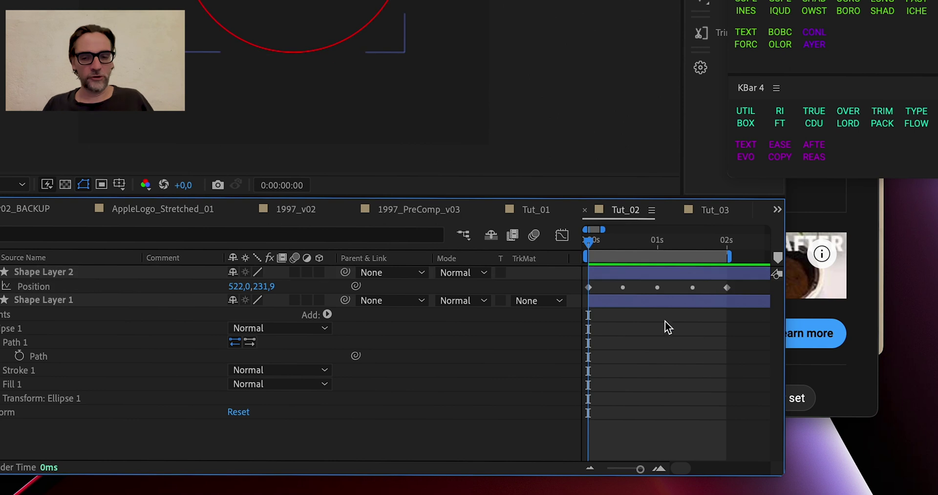
left_click(657, 240)
left_click(657, 288)
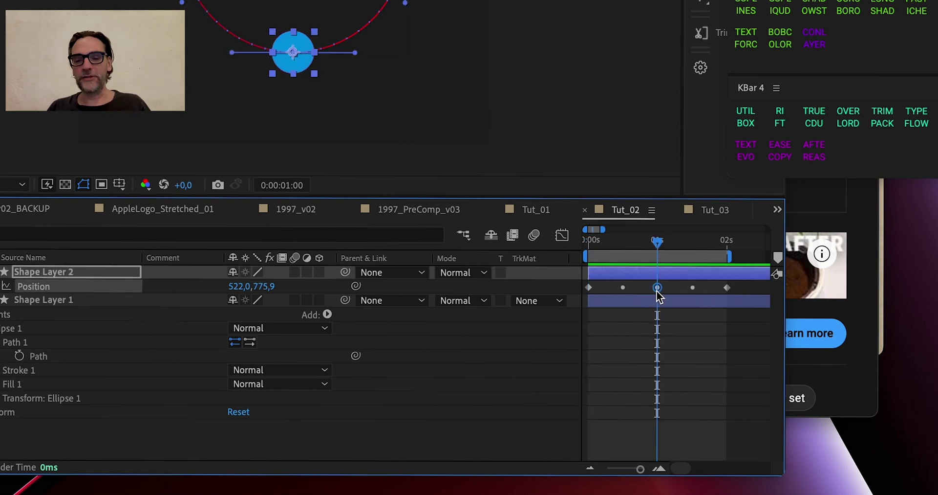
right_click(658, 288)
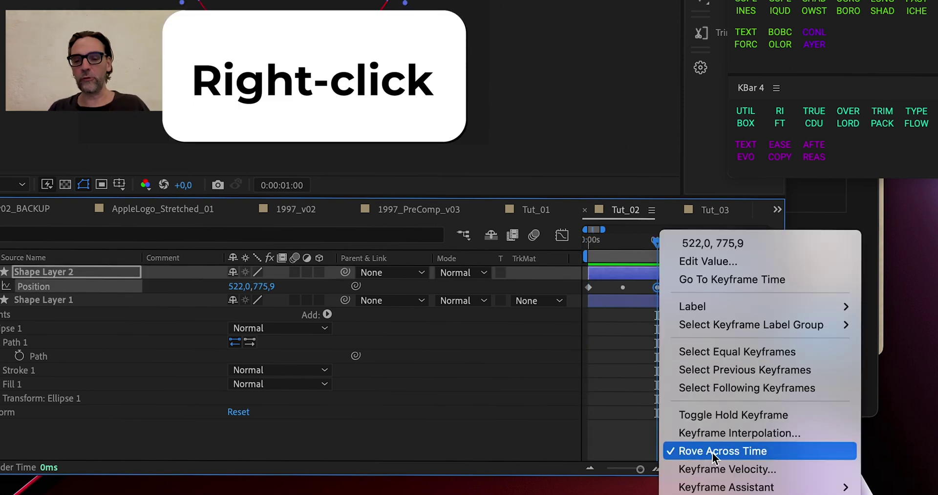
left_click(615, 334)
Step: Inspect the keyframe options of the first Position keyframe, and move through the timeline to the last keyframe at 2 seconds
left_click_drag(599, 243, 562, 245)
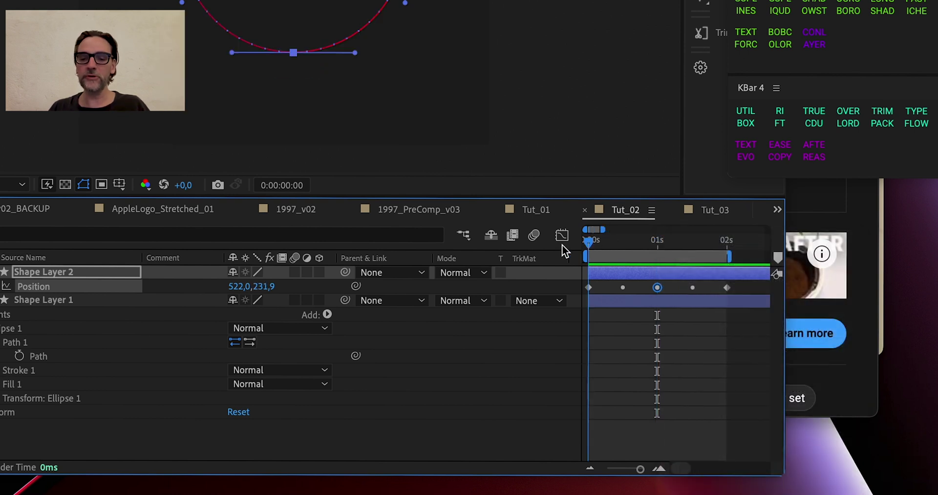
left_click(588, 287)
right_click(587, 288)
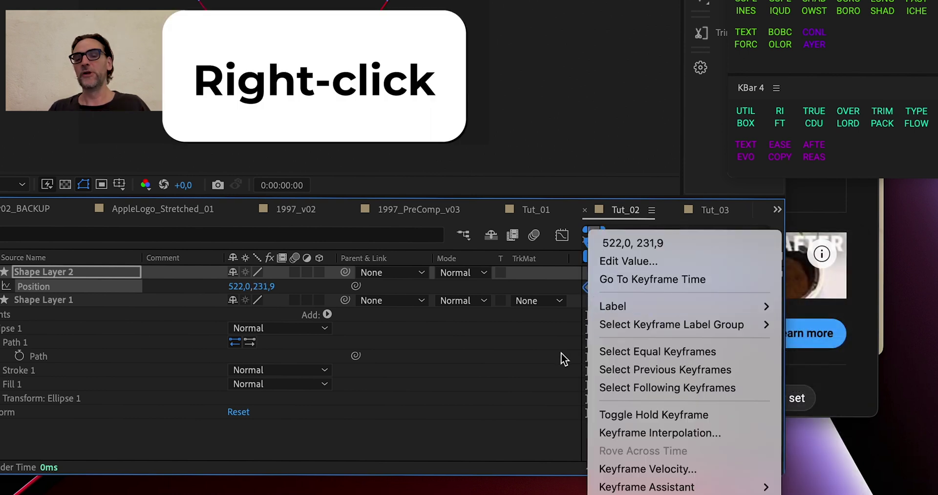
left_click(543, 356)
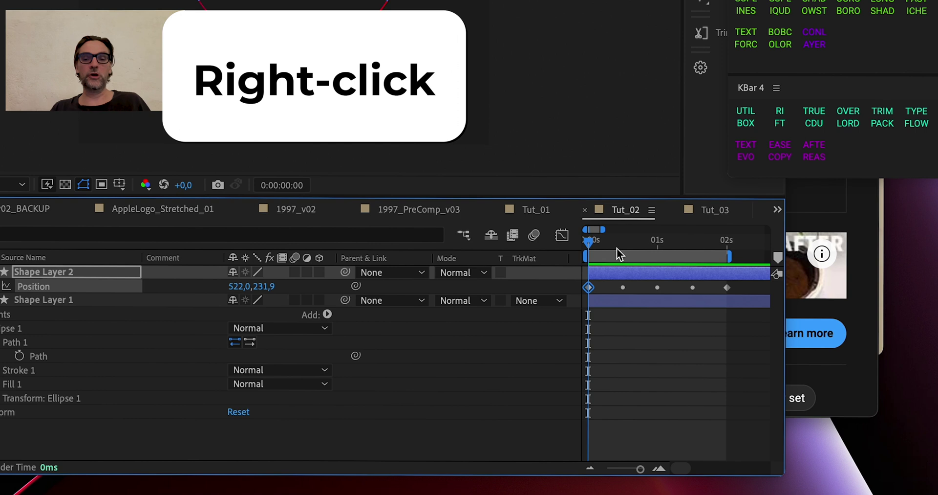
left_click(722, 242)
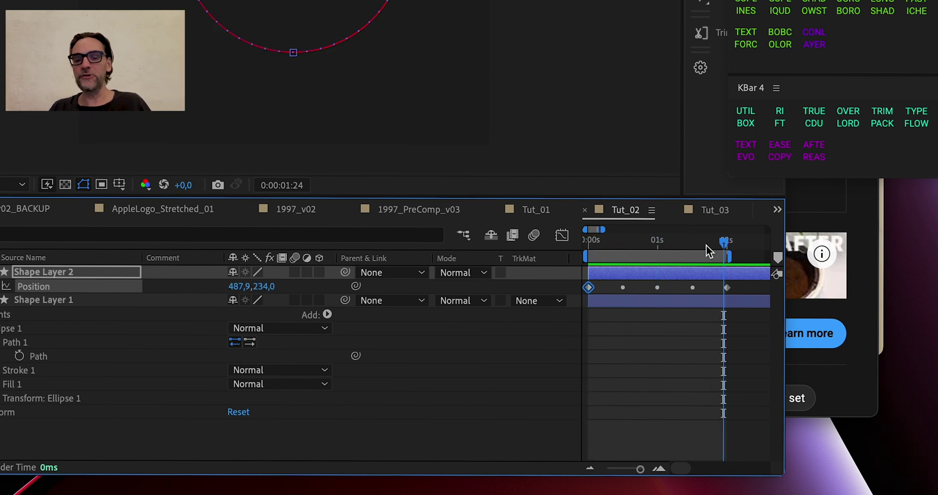
key("Home")
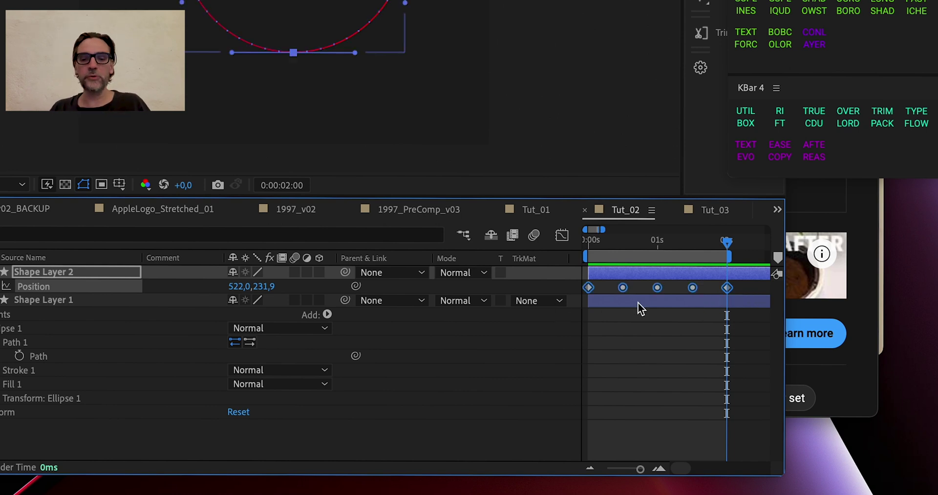
Step: Show Shape Layer 2's Position in the Graph Editor, view its speed graph, and switch to the value graph
left_click(562, 235)
left_click(591, 451)
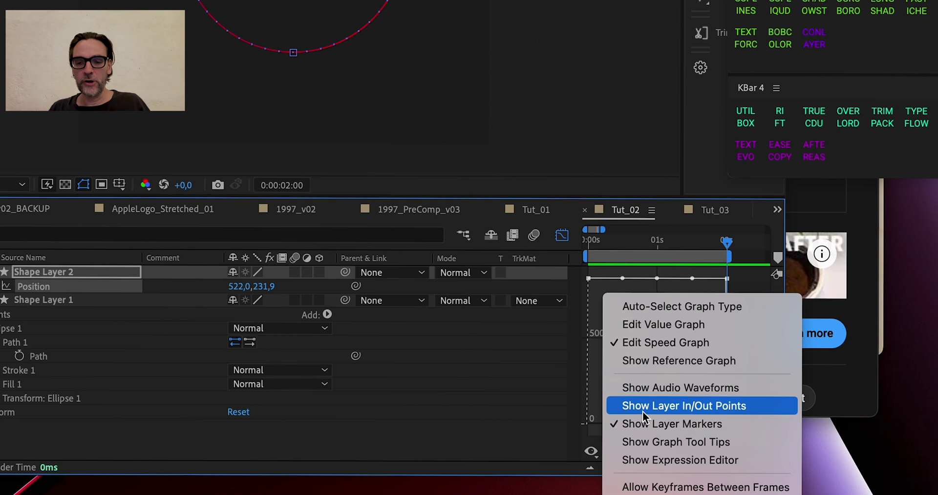
left_click(665, 345)
left_click(611, 450)
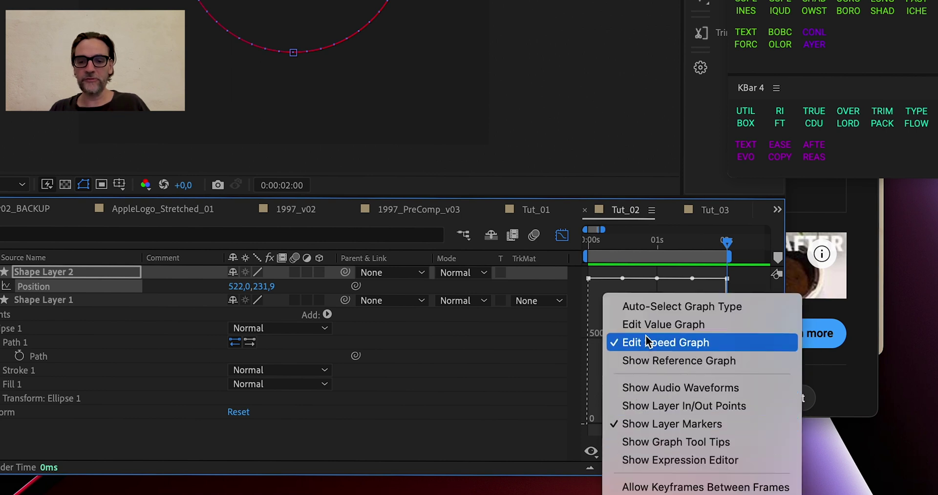
left_click(622, 328)
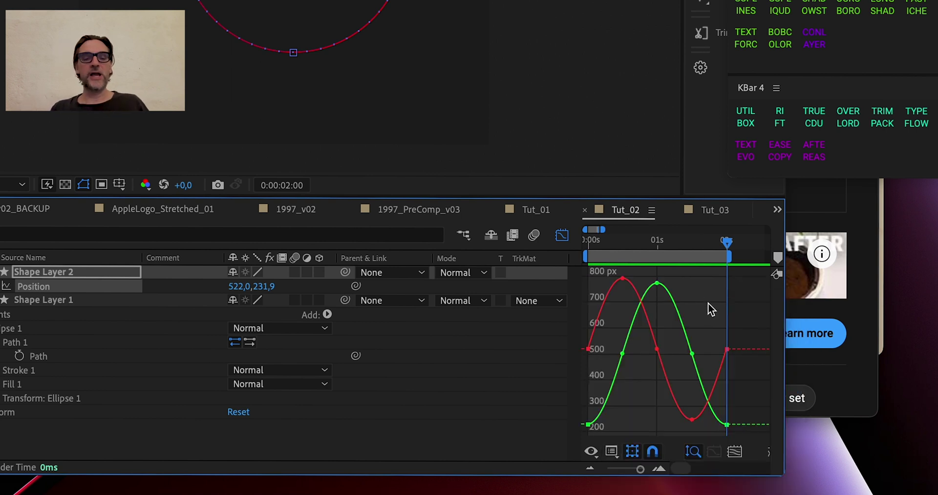
Step: Open the Tut_01 composition and scrub through the two circles' motion to frame 15
left_click(89, 271)
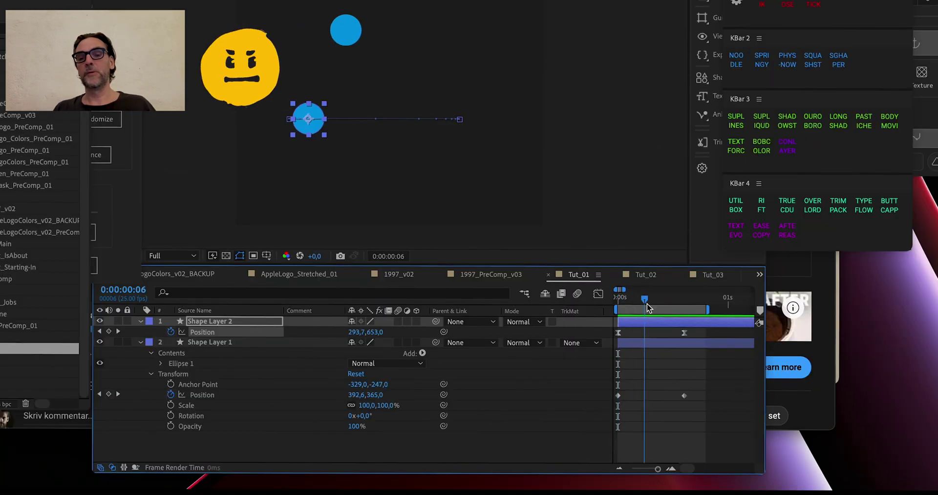
left_click_drag(648, 303, 679, 307)
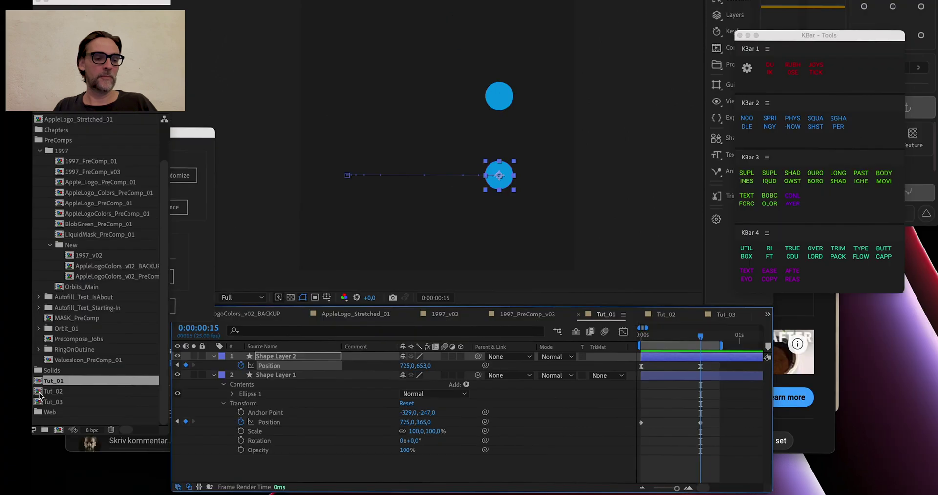
Step: Return to Tut_02, display the value graph of Shape Layer 2's Position, and check the motion and graph type options
left_click(684, 335)
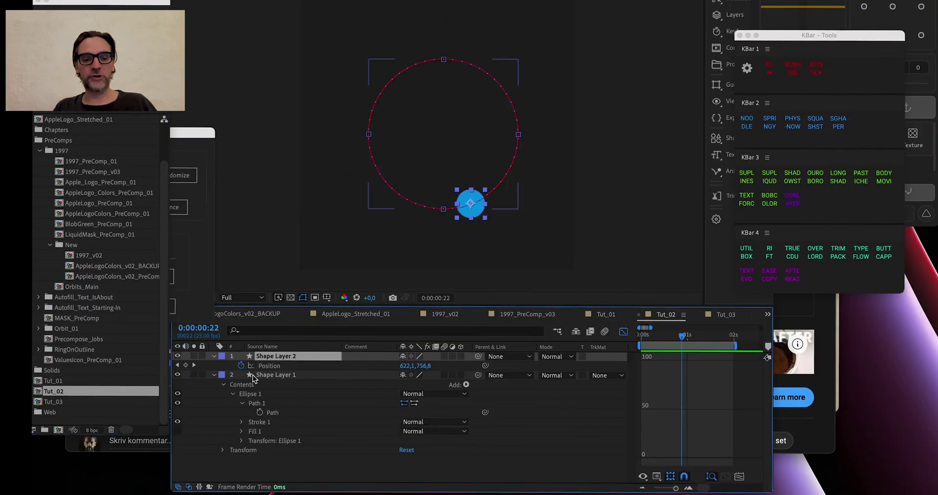
left_click(269, 365)
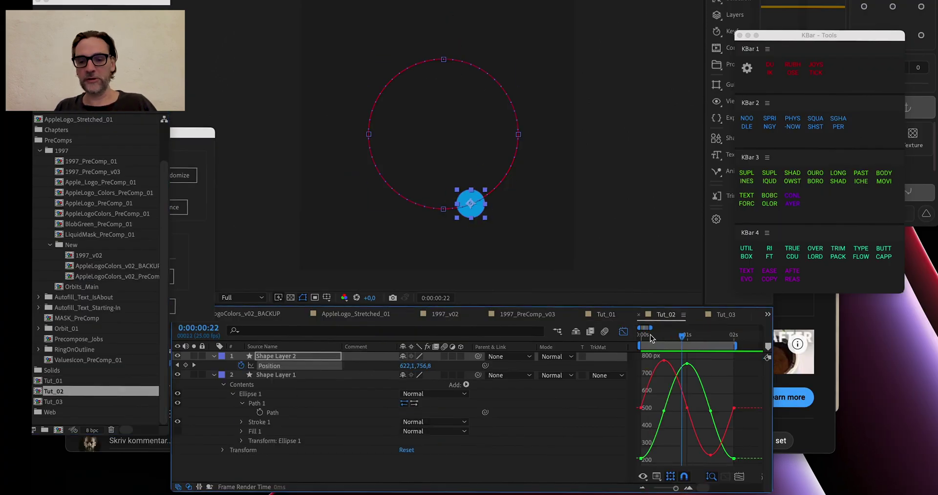
key("space")
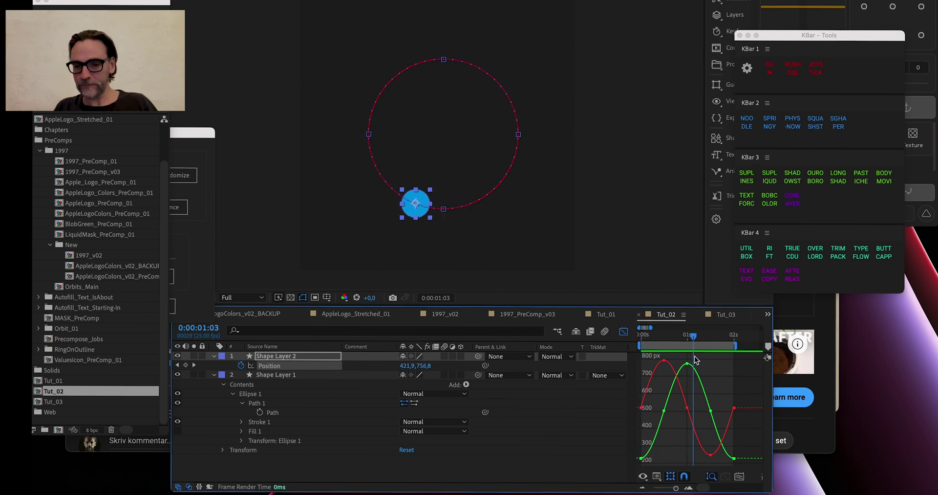
right_click(665, 364)
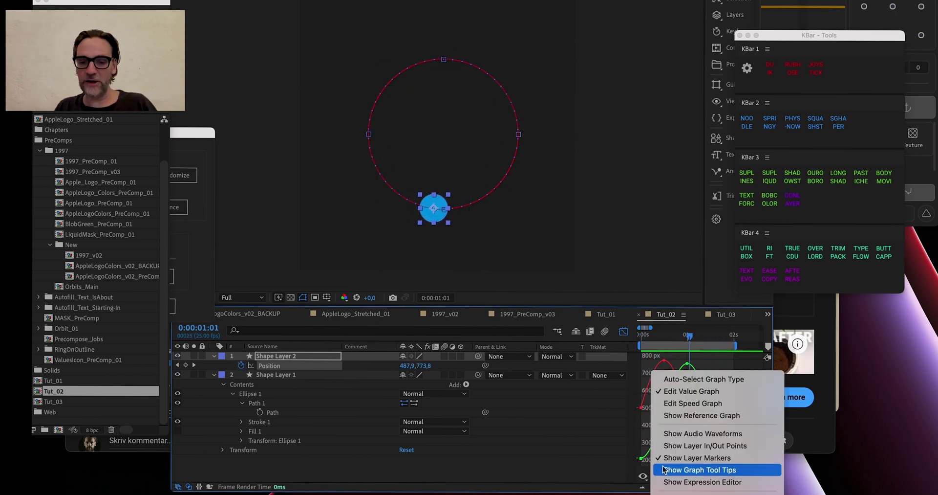
left_click(679, 355)
Step: Try separating the dimensions of Shape Layer 2's Position, scrub to 1 second, and recombine them
right_click(277, 367)
left_click(324, 366)
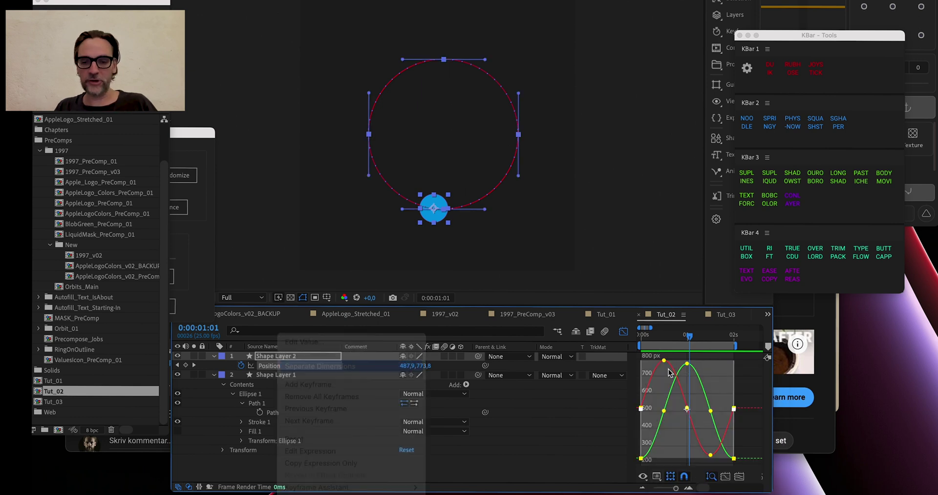
left_click(658, 337)
left_click_drag(650, 339, 688, 342)
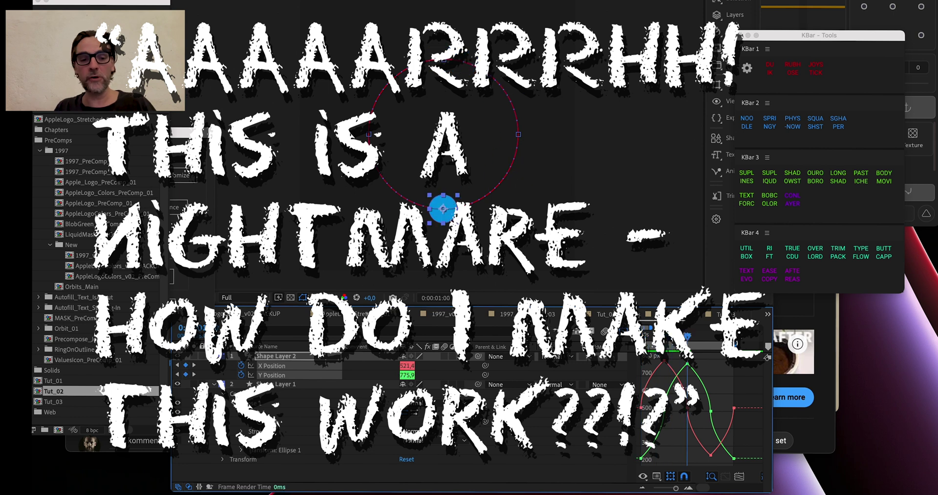
right_click(279, 370)
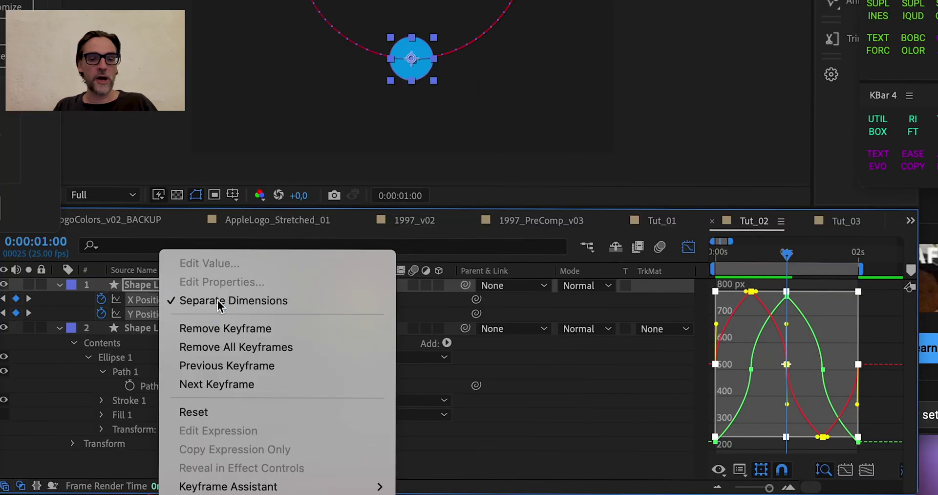
left_click(317, 365)
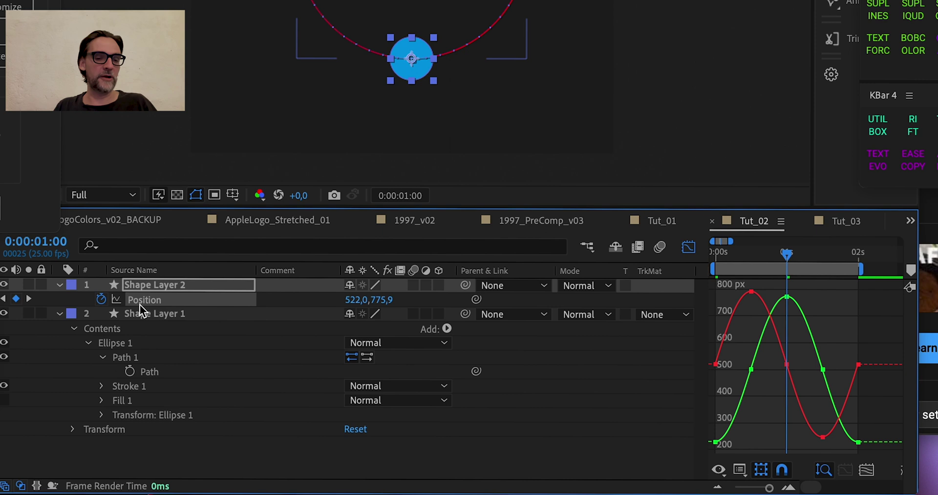
Step: Separate the dimensions of Shape Layer 2's Position and view the X Position and Y Position curves individually, ending on Y Position
right_click(140, 304)
left_click(183, 300)
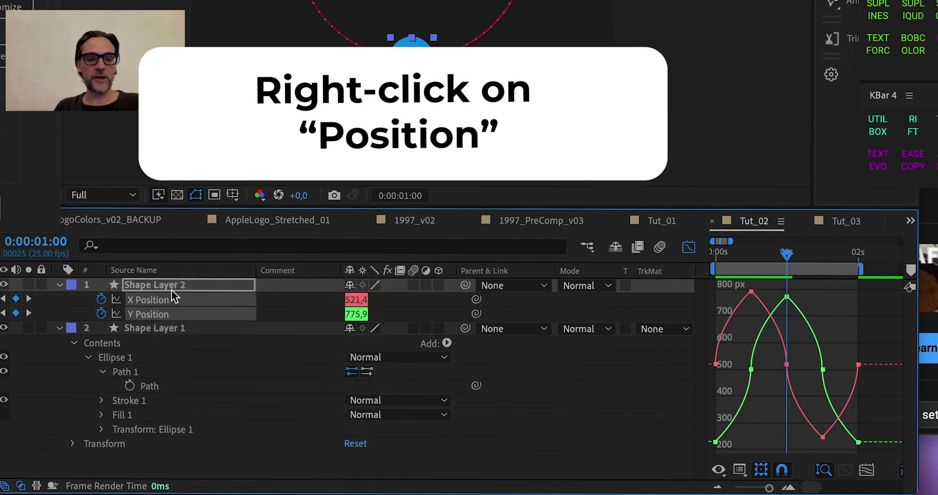
left_click(166, 298)
left_click(161, 314)
left_click(155, 300)
left_click(149, 312)
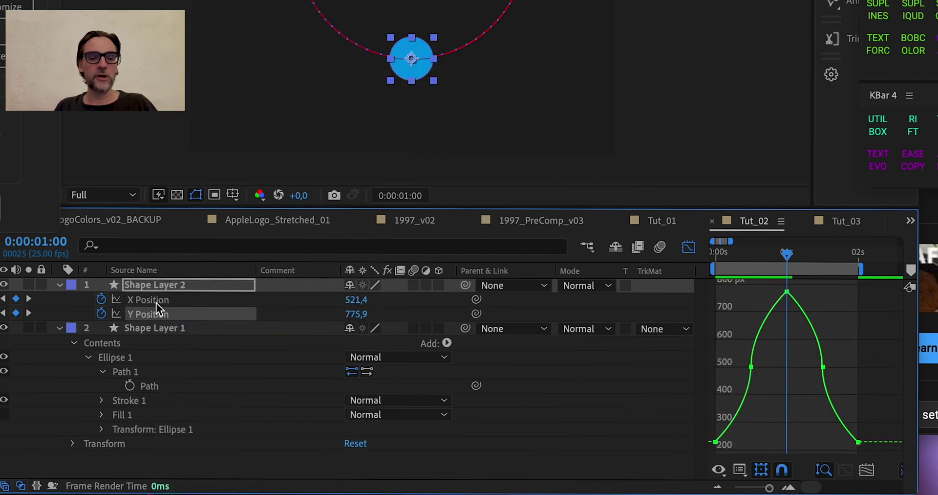
Step: Recombine Shape Layer 2's X Position and Y Position into a single Position property and display its speed graph
left_click(156, 300, "shift")
right_click(154, 302)
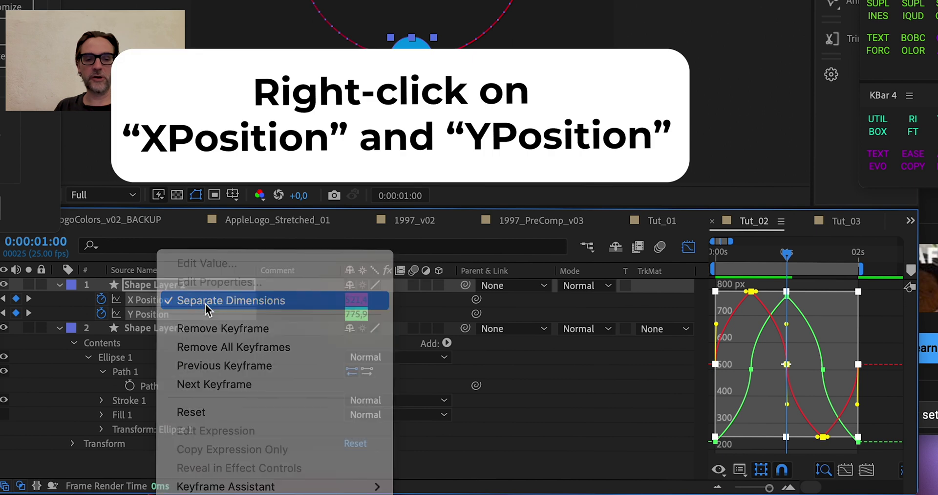
left_click(206, 304)
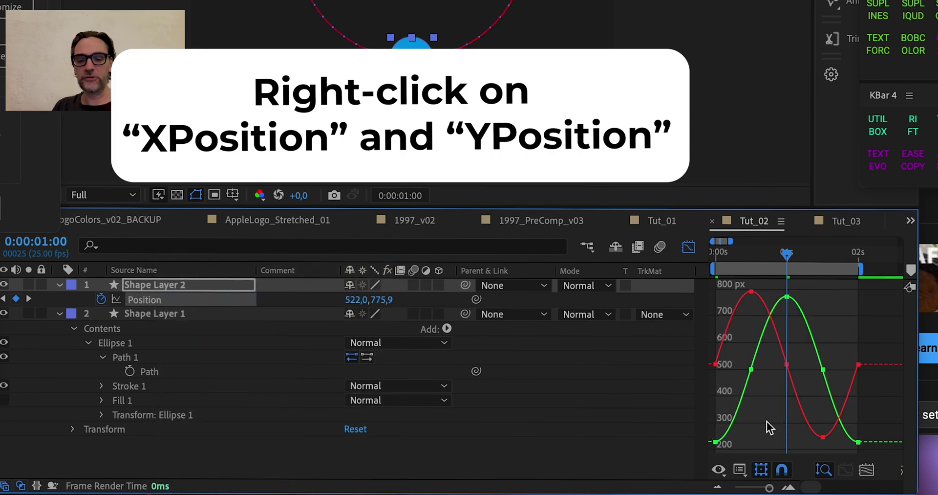
left_click(740, 469)
left_click(775, 358)
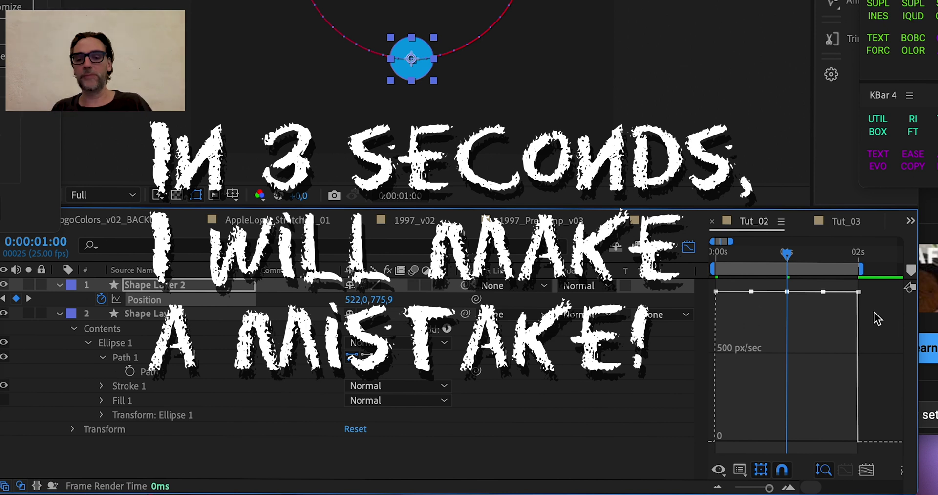
Step: Try applying Easy Ease to the first and last Position keyframes in the speed graph, and undo it
left_click_drag(875, 312, 846, 286)
left_click_drag(741, 304, 697, 283)
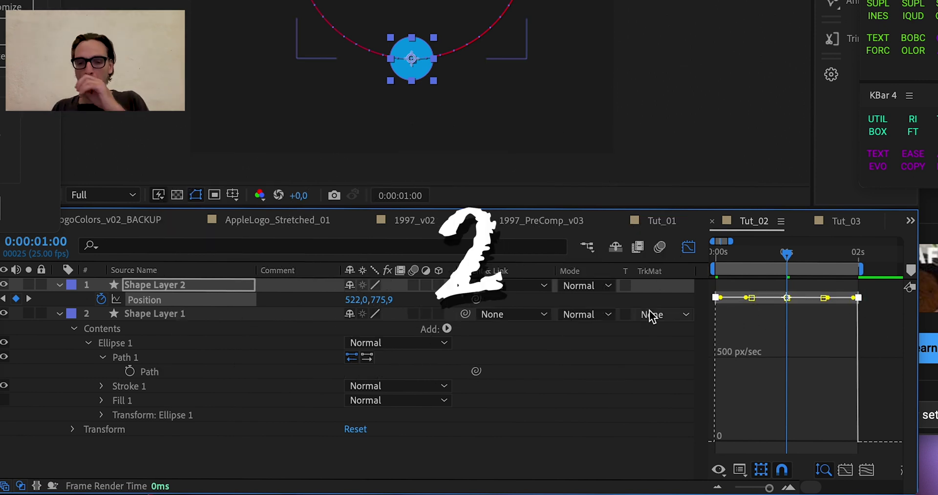
right_click(715, 297)
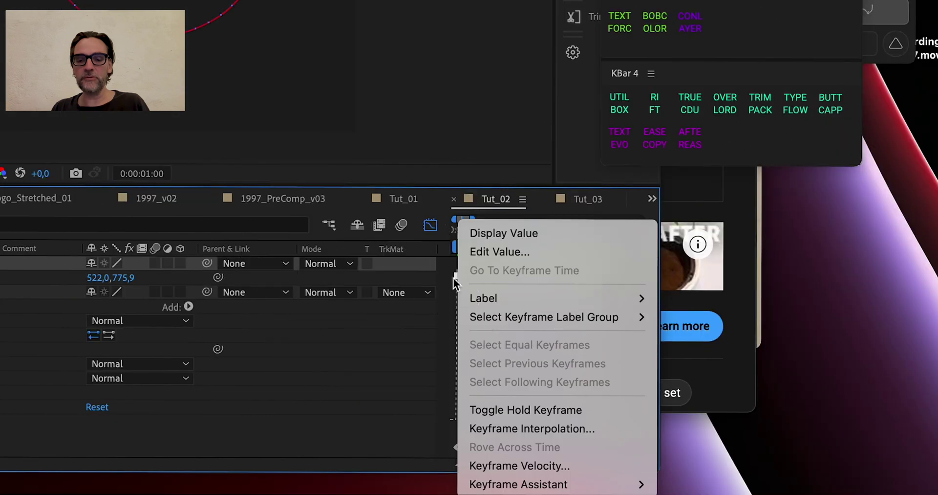
mouse_move(894, 494)
left_click(688, 376)
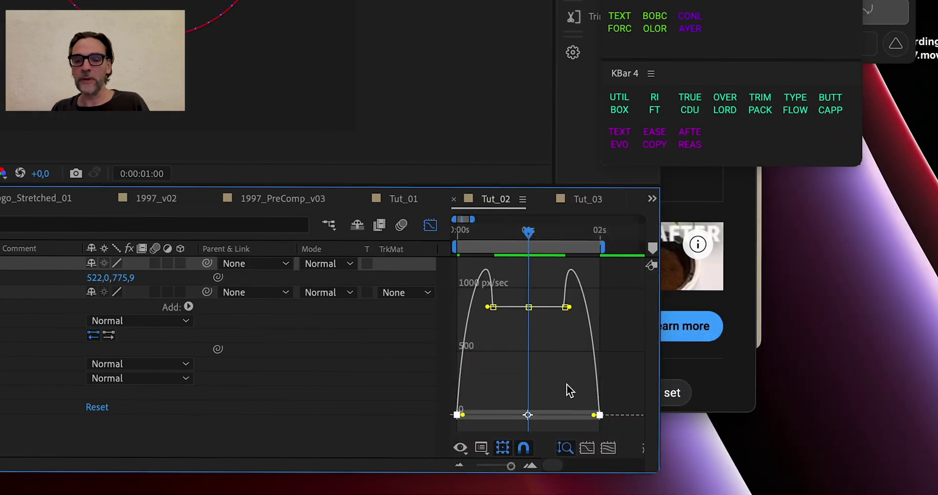
key("super+z")
Step: Try applying Easy Ease to all of Shape Layer 2's Position keyframes at once, and undo it
left_click_drag(626, 346, 436, 262)
right_click(597, 278)
mouse_move(637, 484)
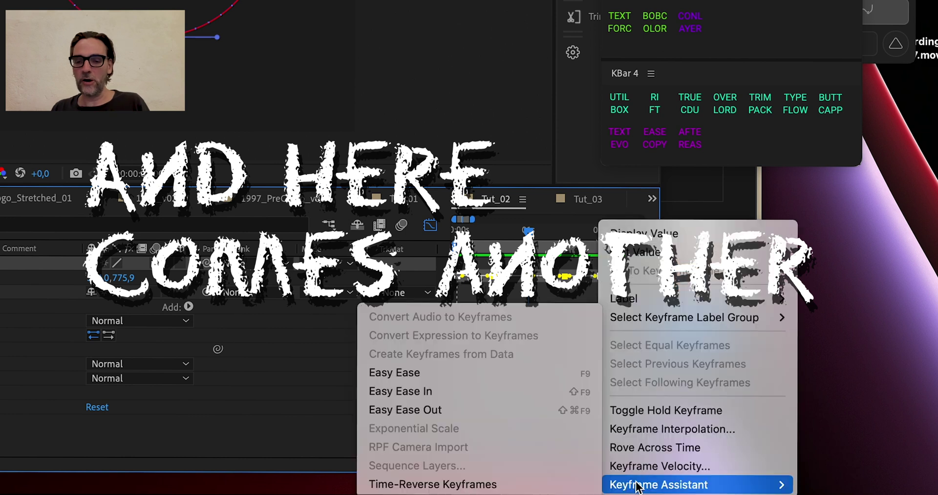
left_click(413, 370)
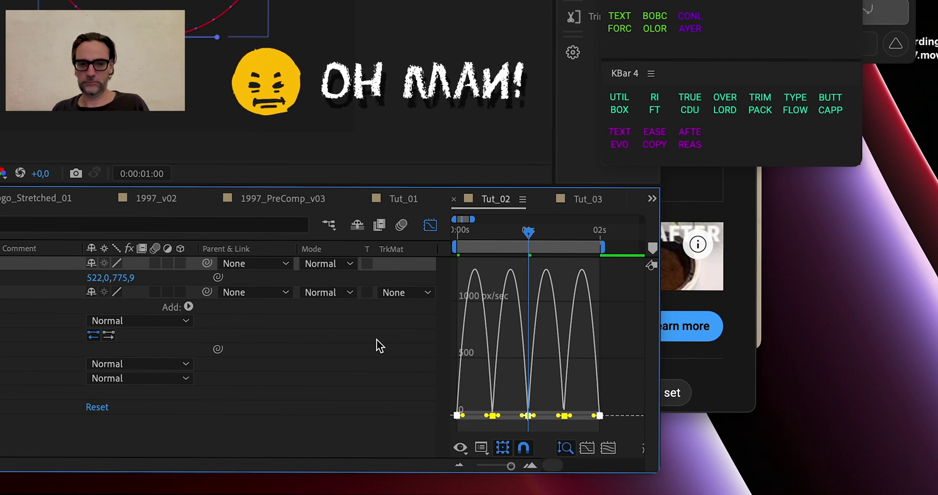
key("super+z")
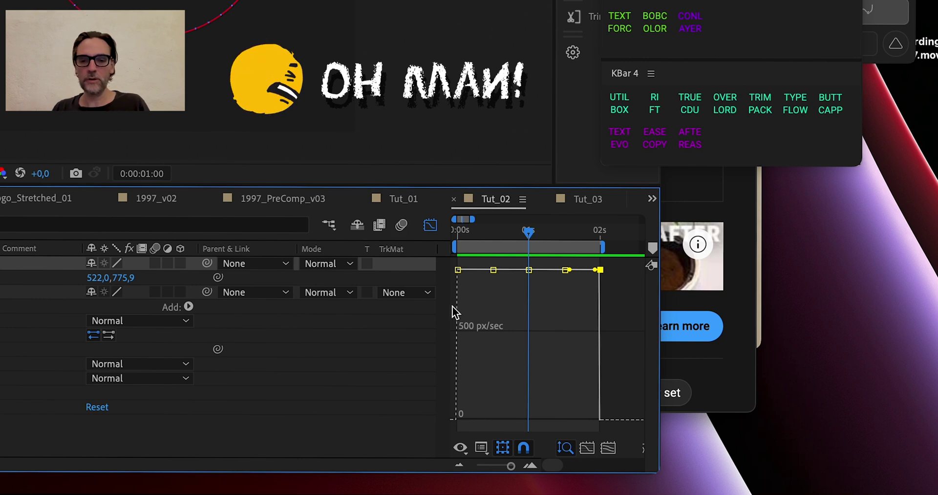
Step: Close the graph editor and set Shape Layer 2's three middle Position keyframes to rove across time
left_click(499, 316)
key("shift+F3")
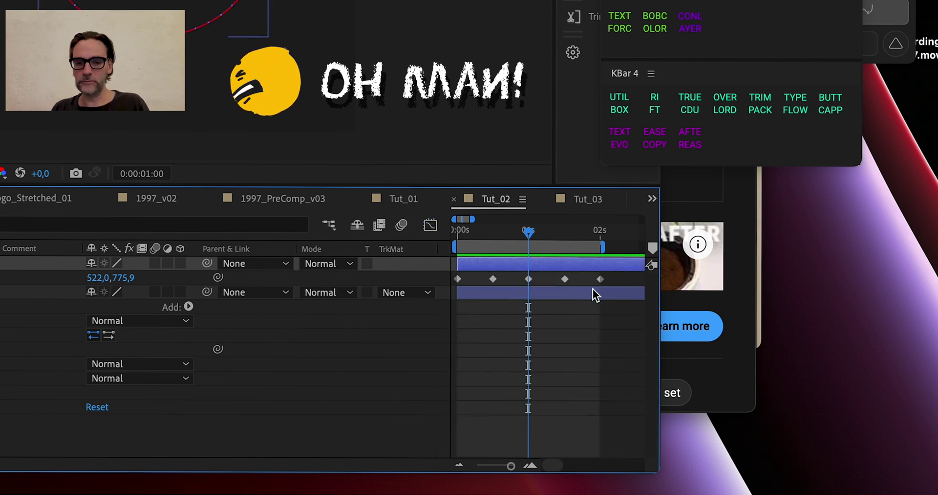
left_click_drag(477, 265, 554, 298)
key("super+z")
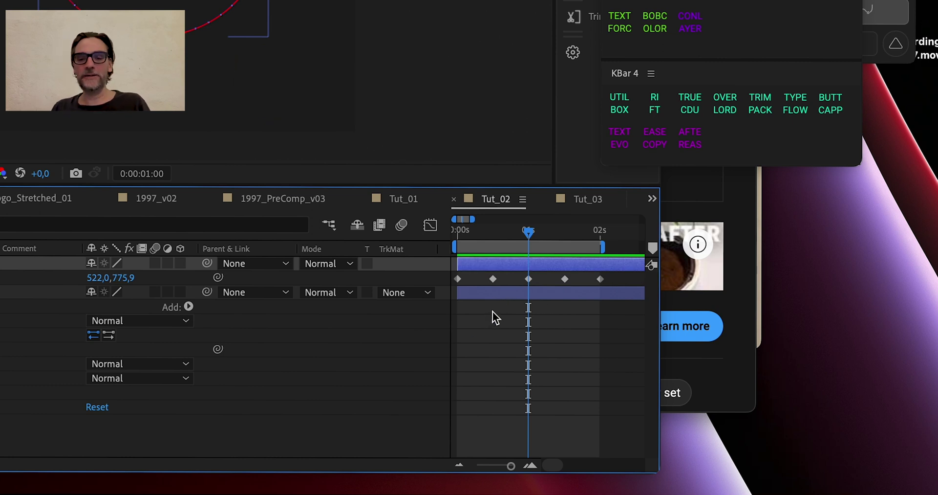
left_click_drag(559, 282, 583, 284)
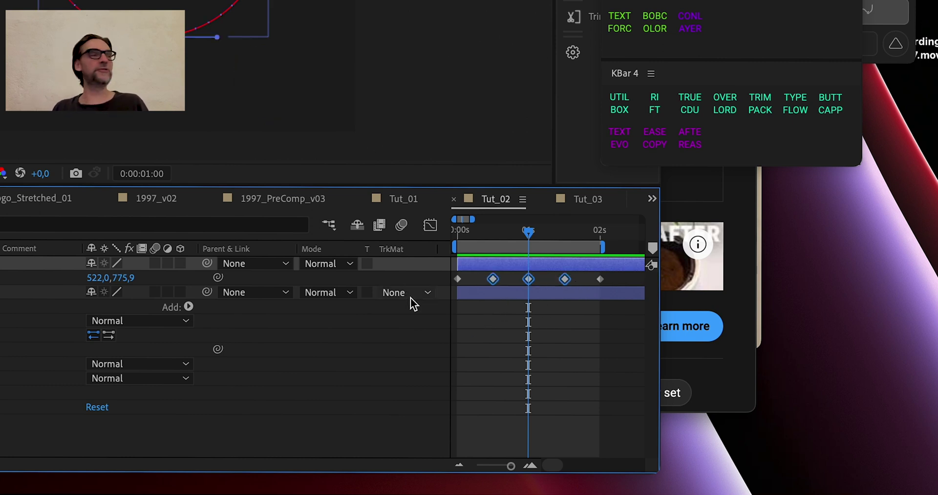
right_click(566, 279)
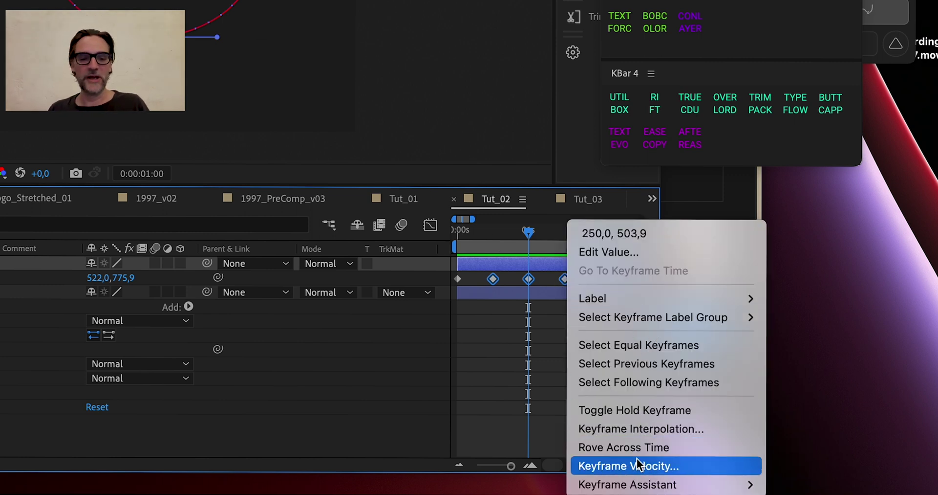
left_click(335, 384)
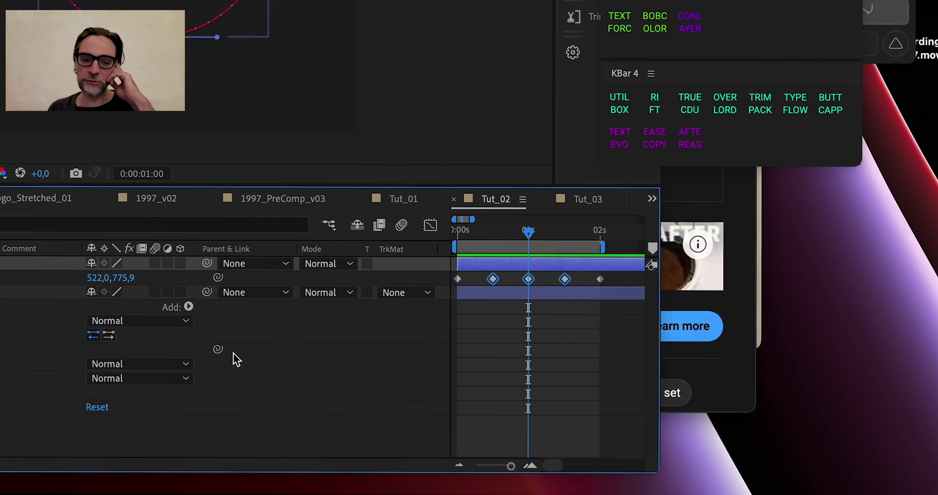
left_click_drag(473, 271, 582, 291)
right_click(564, 280)
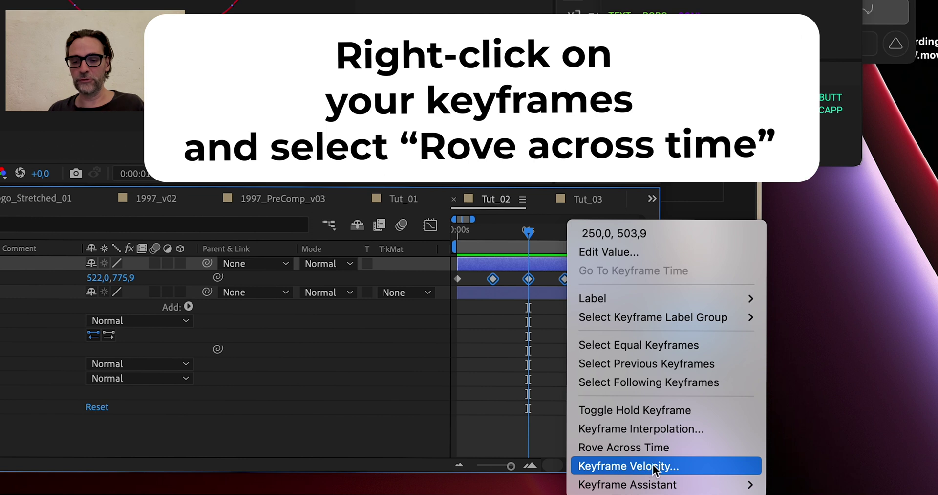
left_click(644, 446)
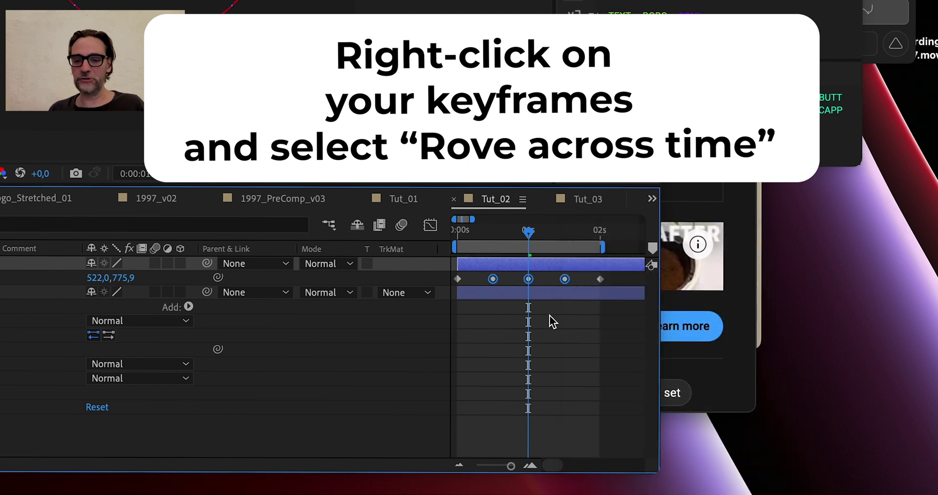
left_click(538, 307)
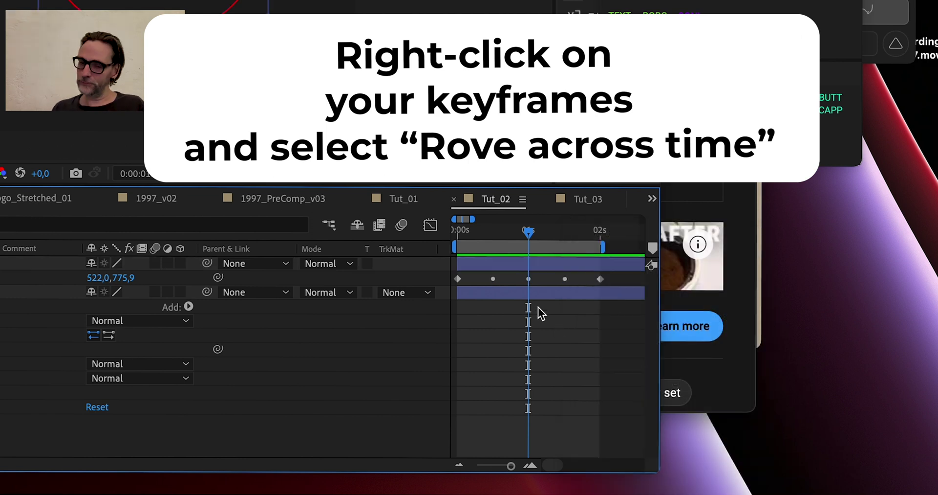
Step: Reopen the graph editor and apply Easy Ease to the first and last Position keyframes of Shape Layer 2
left_click(533, 264)
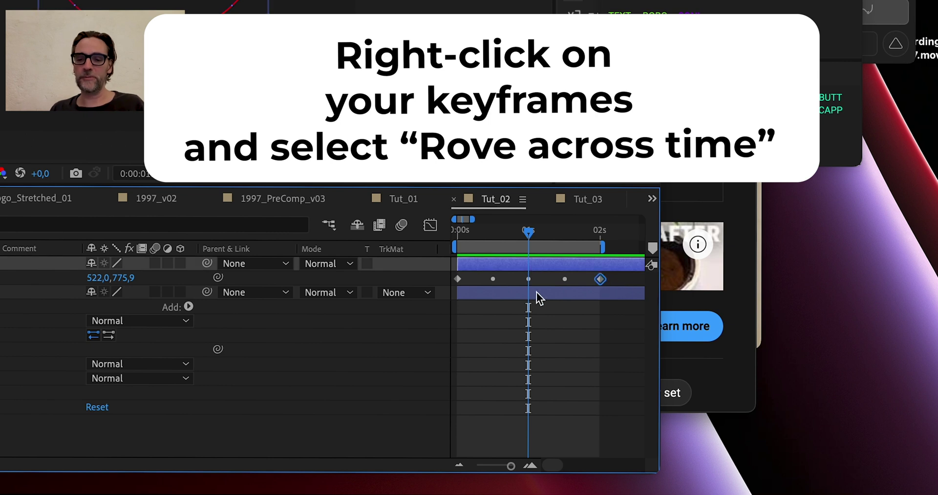
key("shift+F3")
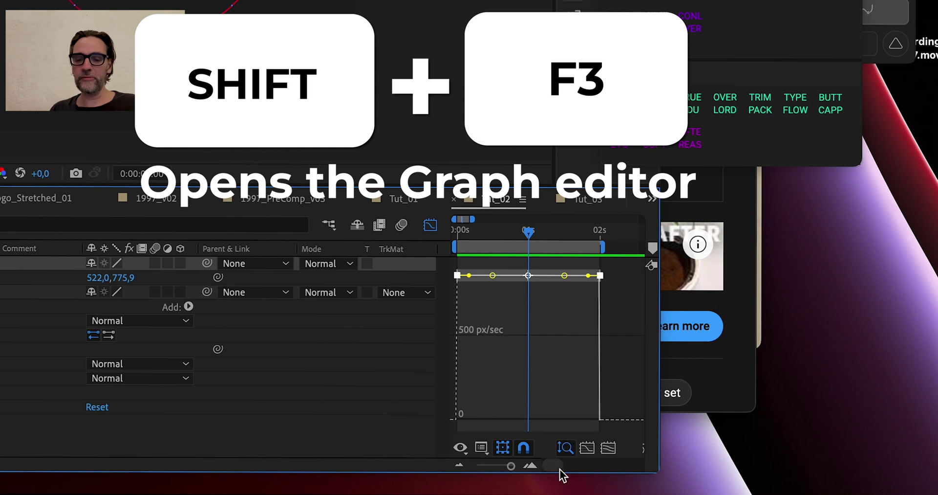
right_click(600, 276)
mouse_move(685, 483)
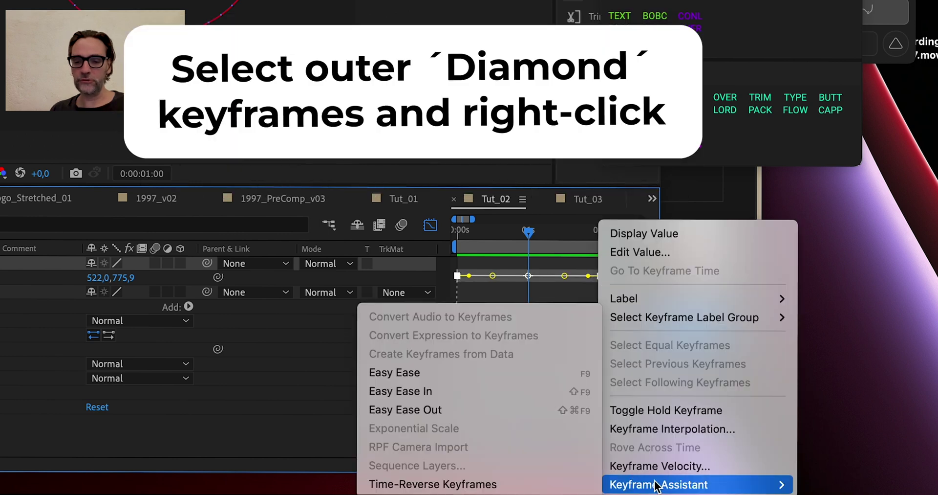
left_click(450, 374)
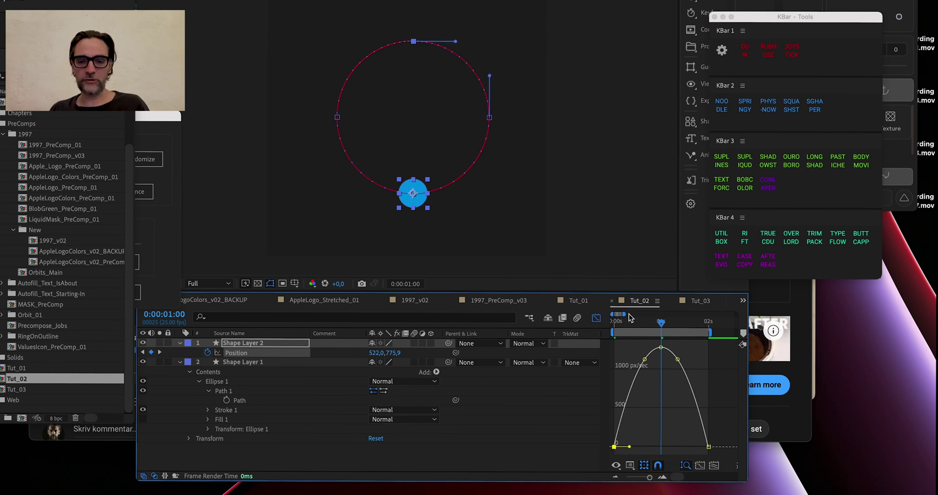
Step: Preview the motion and extend the outer keyframes' influence handles toward the middle for a sharp central speed peak, leaving the graph editor closed
key("space")
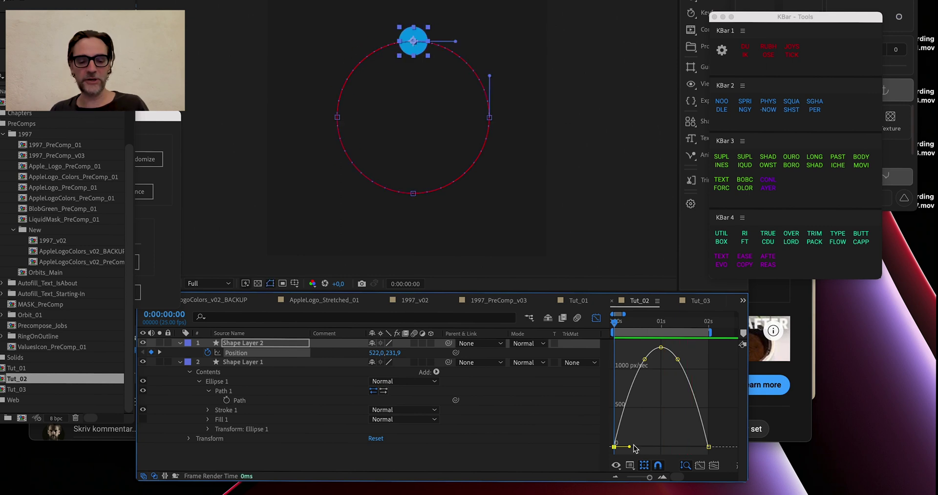
left_click_drag(629, 447, 656, 446)
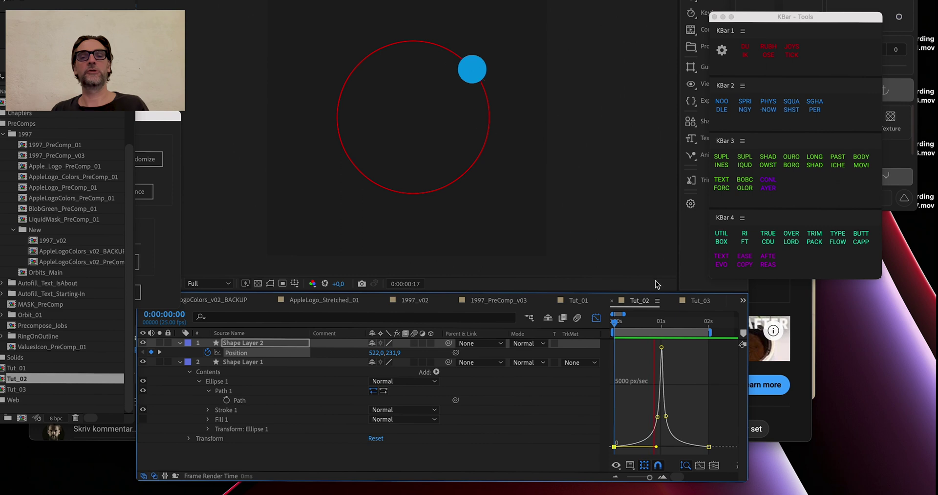
key("space")
key("shift+F3")
left_click(649, 377)
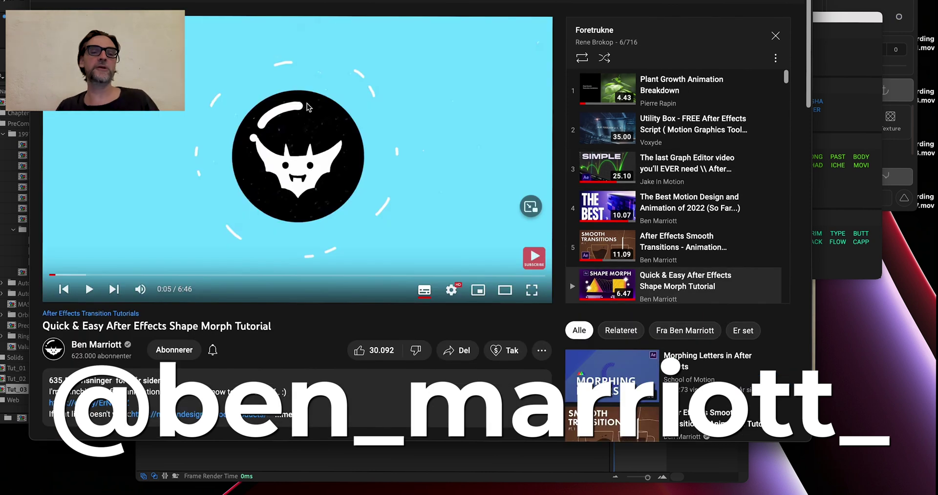
Step: Switch from the YouTube video back to After Effects and select Shape Layer 2 in the Tut_03 composition
key("super+Tab")
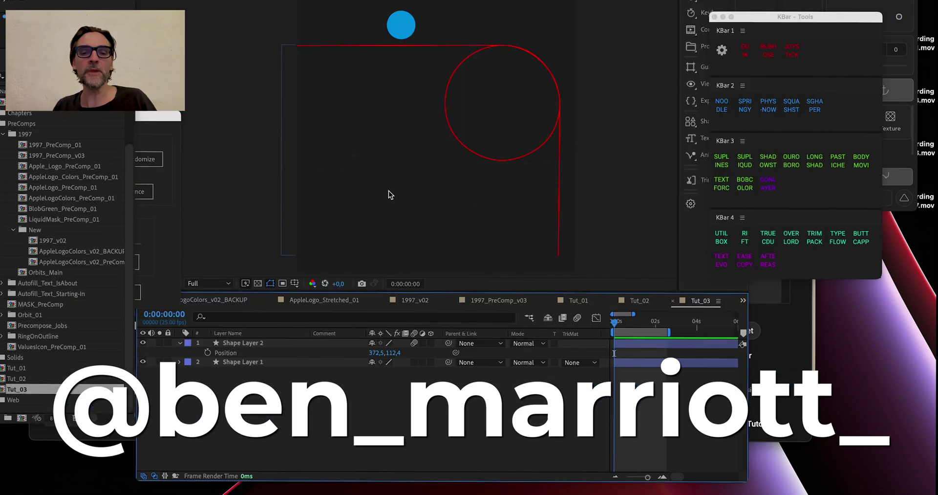
left_click(626, 342)
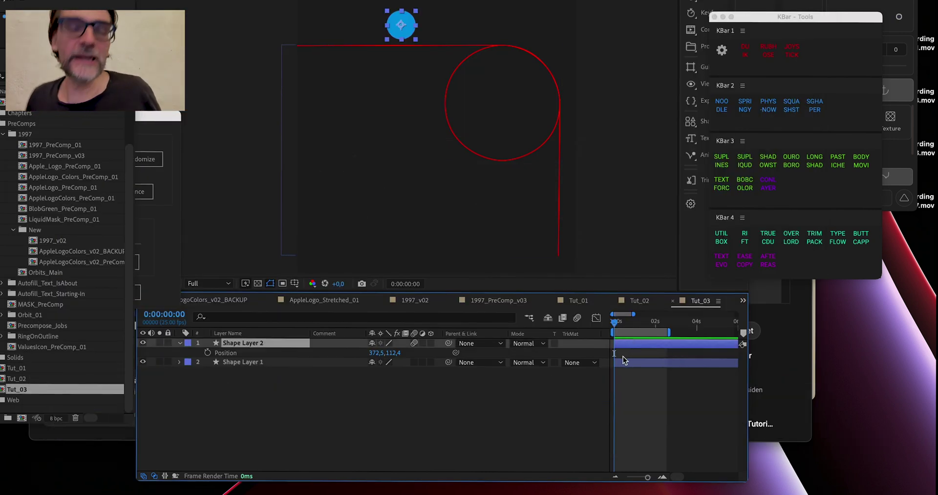
left_click(634, 387)
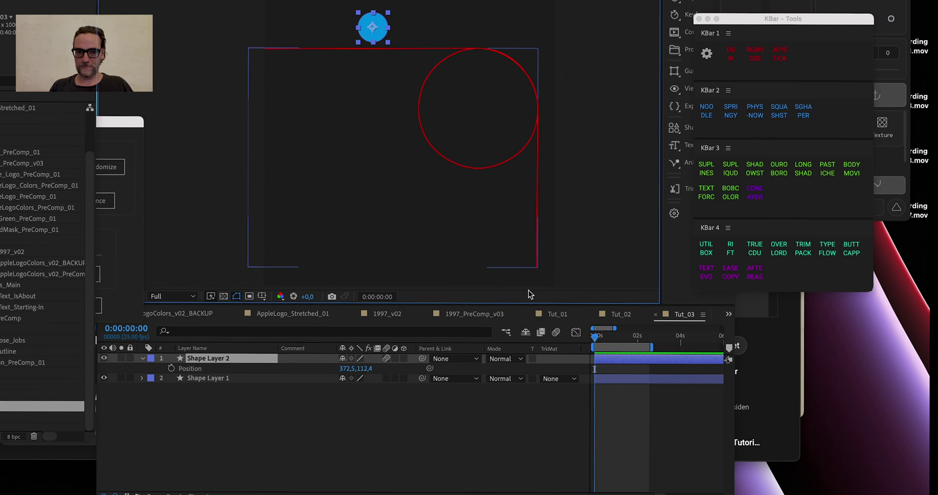
Step: Copy the Path of Shape Layer 1's Rectangle 1 and paste it into Shape Layer 2's Position
left_click(455, 165)
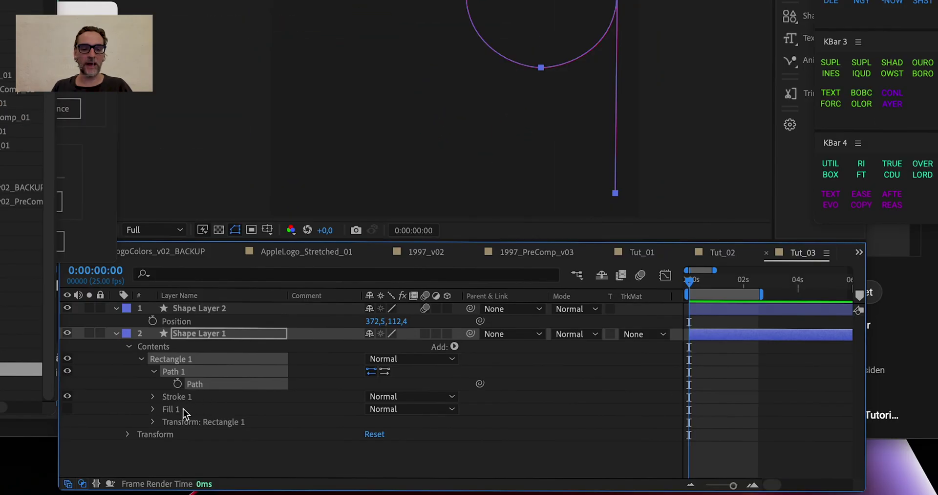
key("ctrl+c")
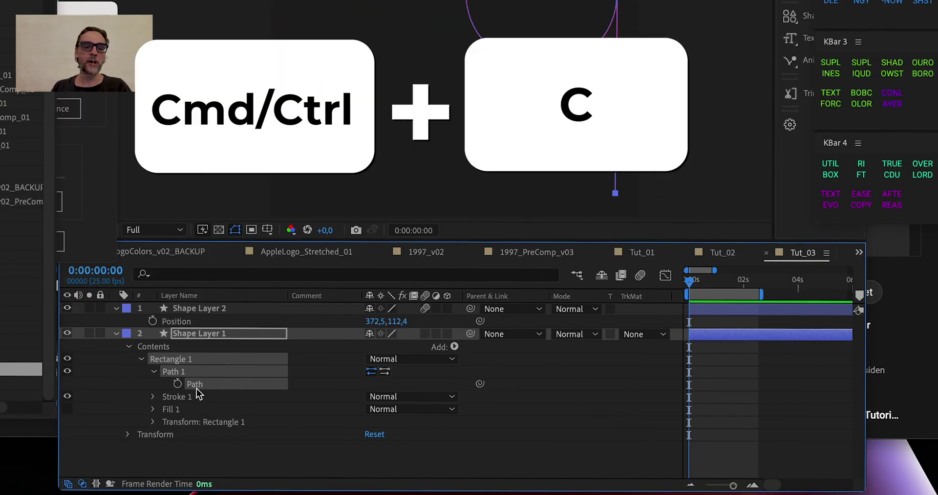
left_click(200, 320)
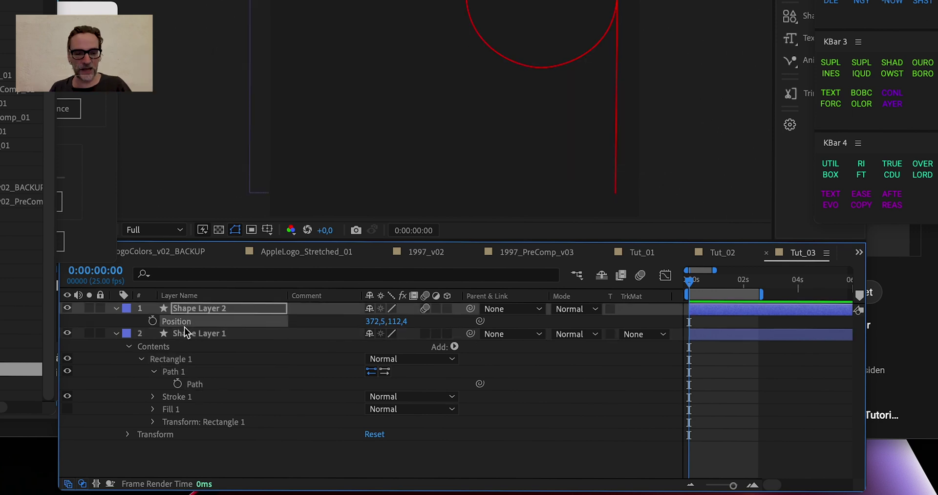
key("ctrl+v")
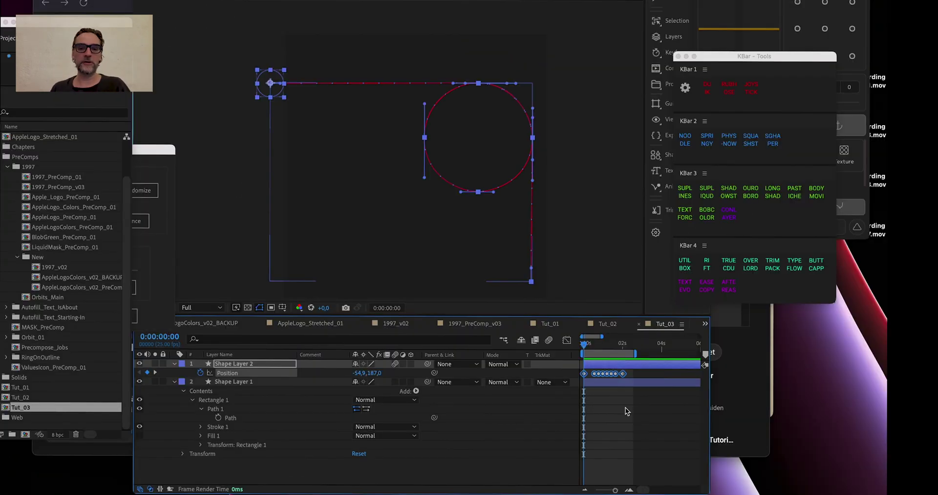
Step: Scrub through Shape Layer 2's motion along the pasted path to 2 seconds and examine its Position keyframes
left_click(595, 365)
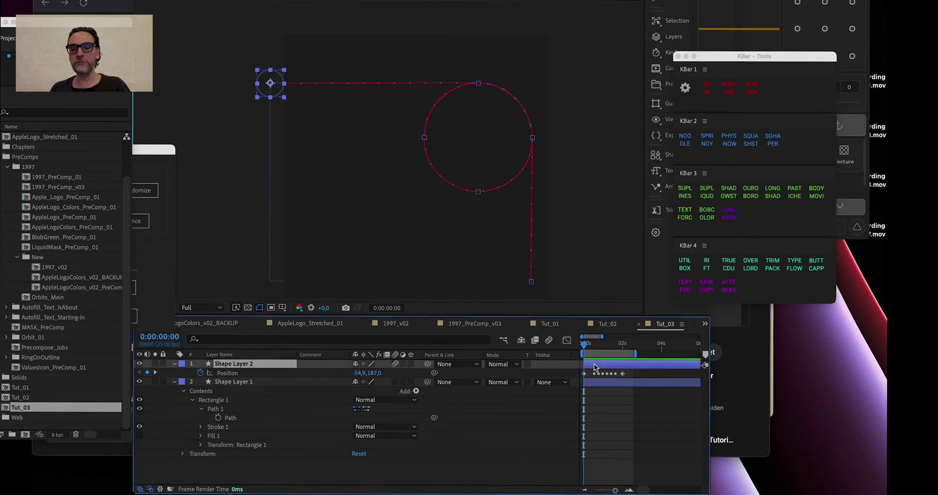
left_click_drag(595, 351, 623, 350)
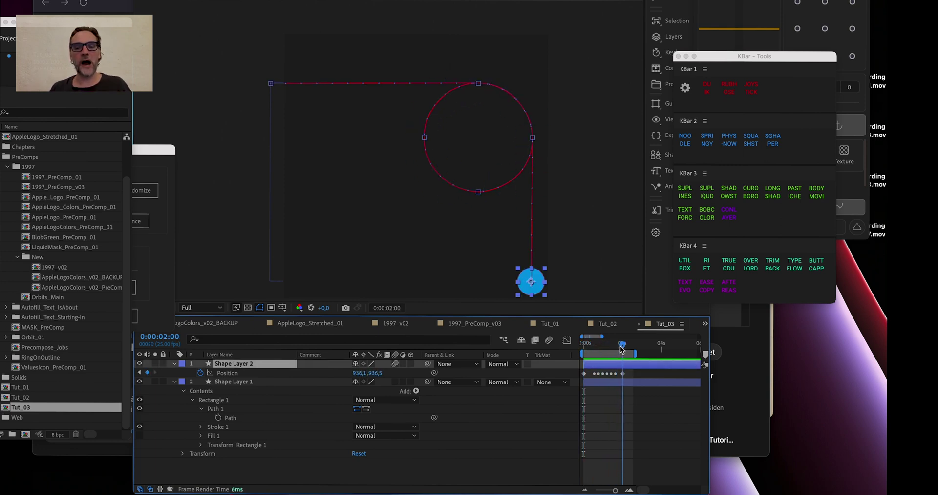
left_click(625, 401)
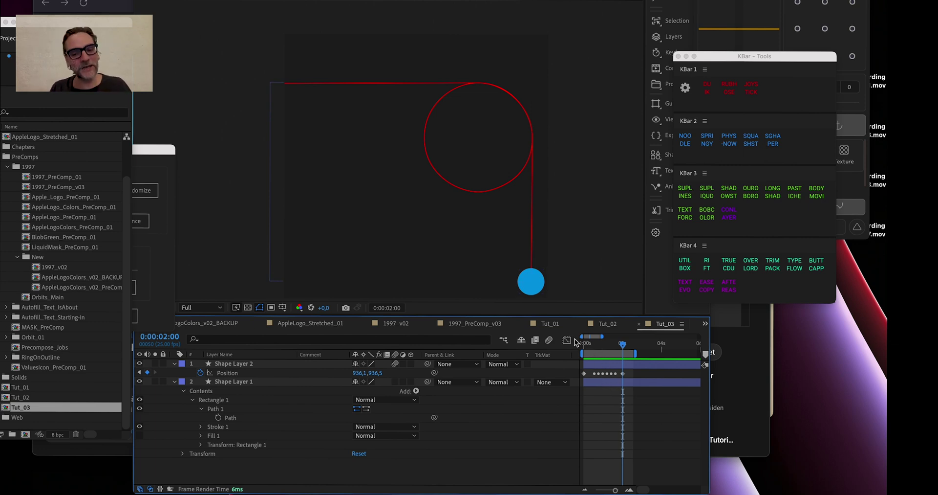
left_click(620, 383)
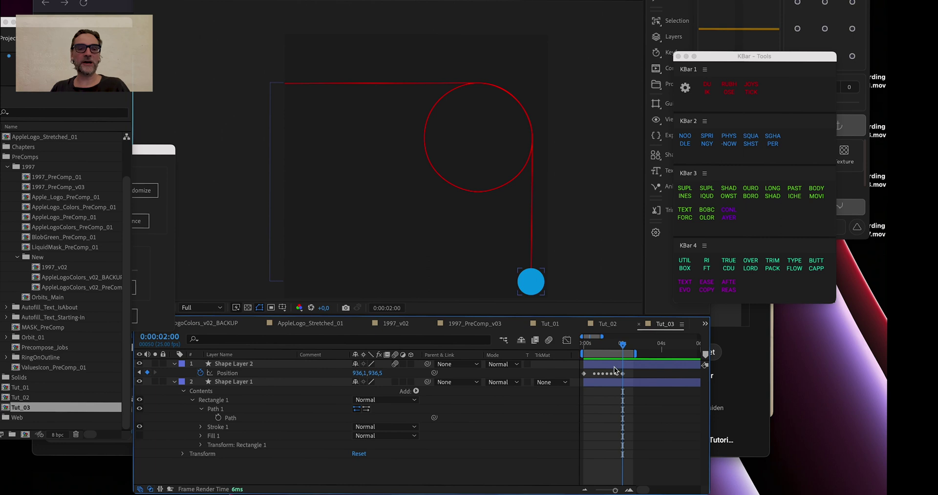
Step: Check whether Rove Across Time is enabled for Shape Layer 2's small Position keyframe just after 0:00:01:03
key("=")
key("=")
left_click_drag(622, 387, 663, 389)
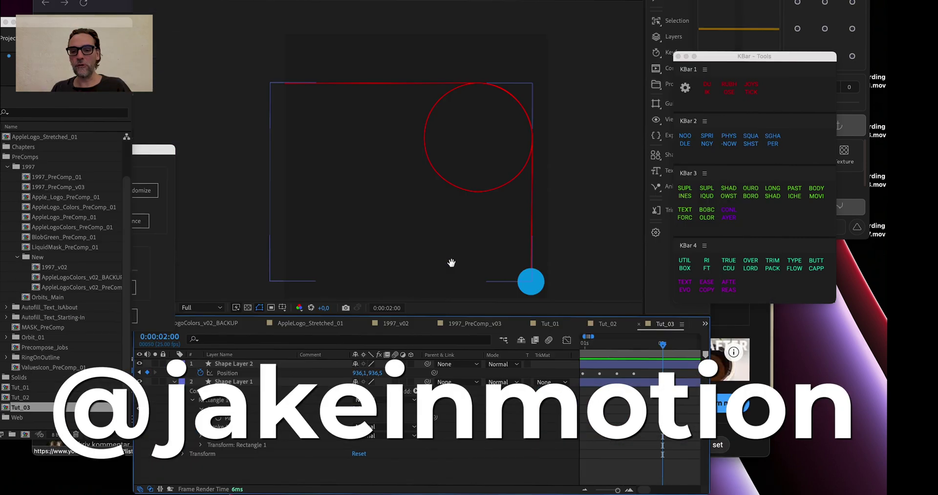
left_click_drag(615, 370, 672, 370)
left_click(617, 345)
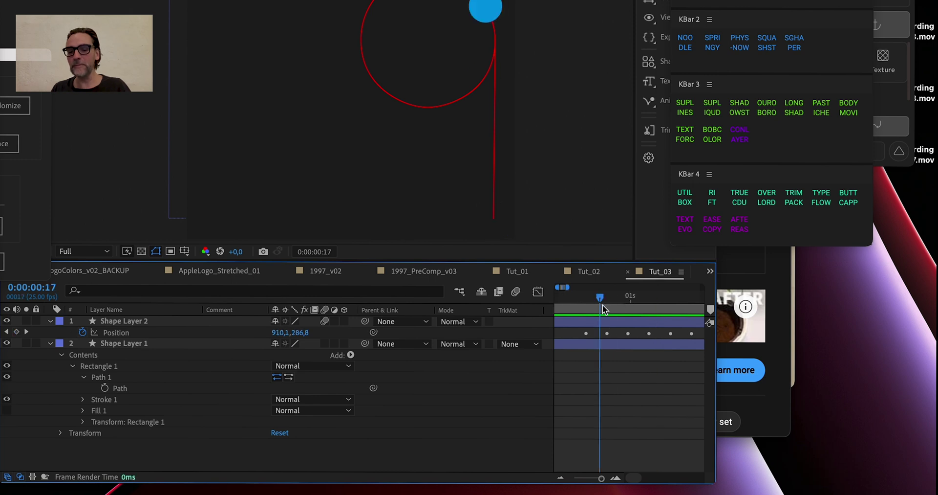
left_click_drag(603, 305, 642, 311)
right_click(648, 333)
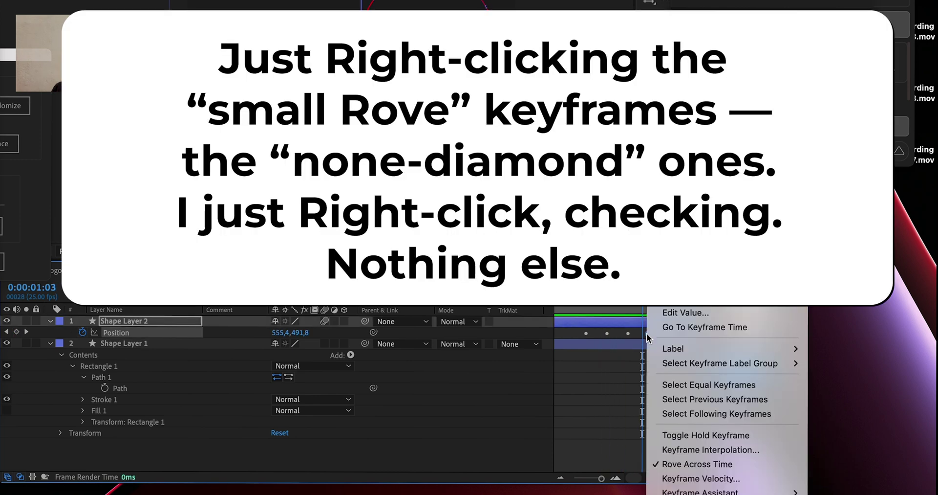
left_click(698, 464)
scroll(622, 359, "down", 2)
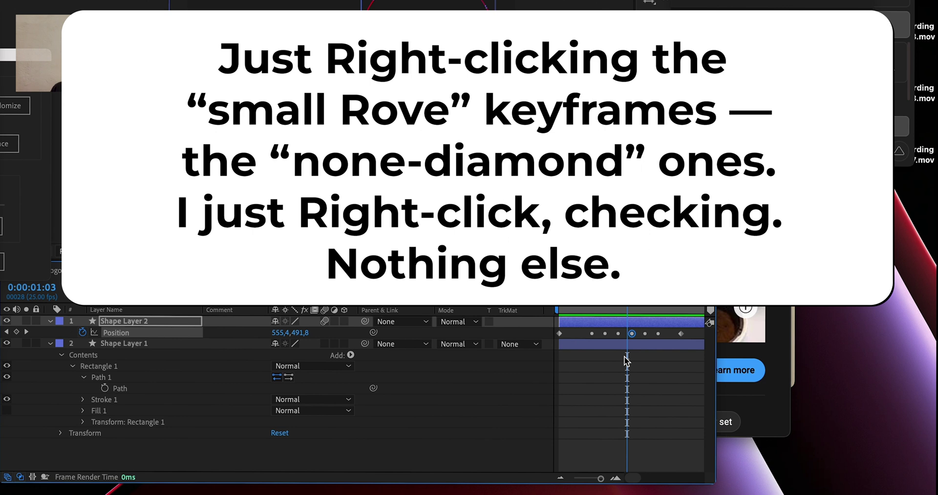
Step: Scrub Shape Layer 2's motion around the loop and to 0:00:02:00, then back to the start to examine the constant speed
key("=")
left_click_drag(634, 303, 628, 300)
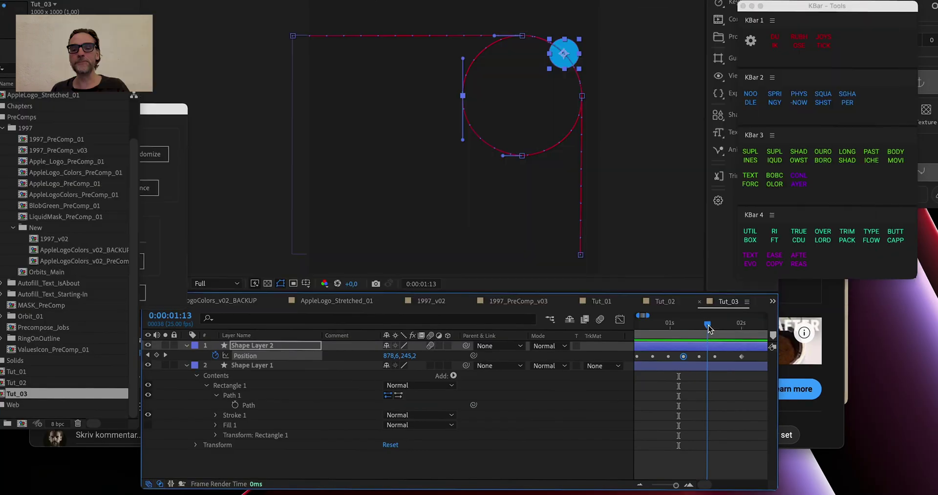
left_click_drag(700, 331, 703, 344)
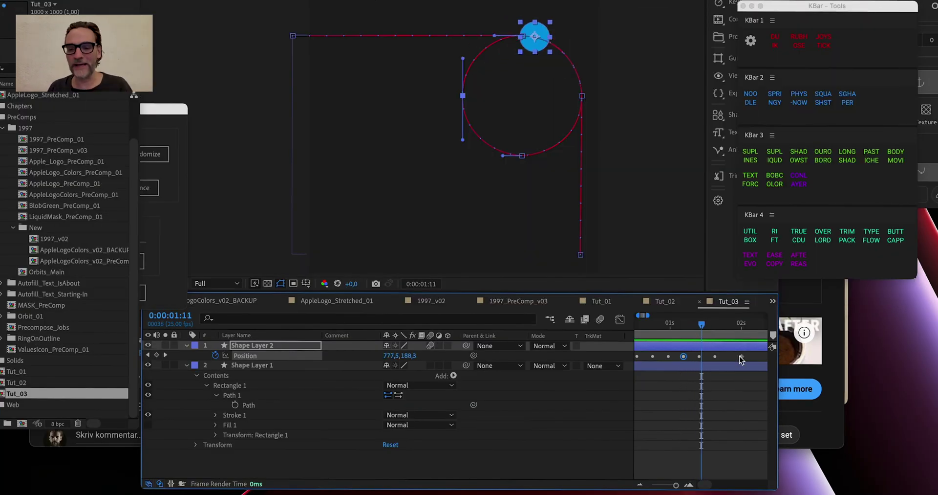
left_click(741, 326)
scroll(739, 344, "down", 1)
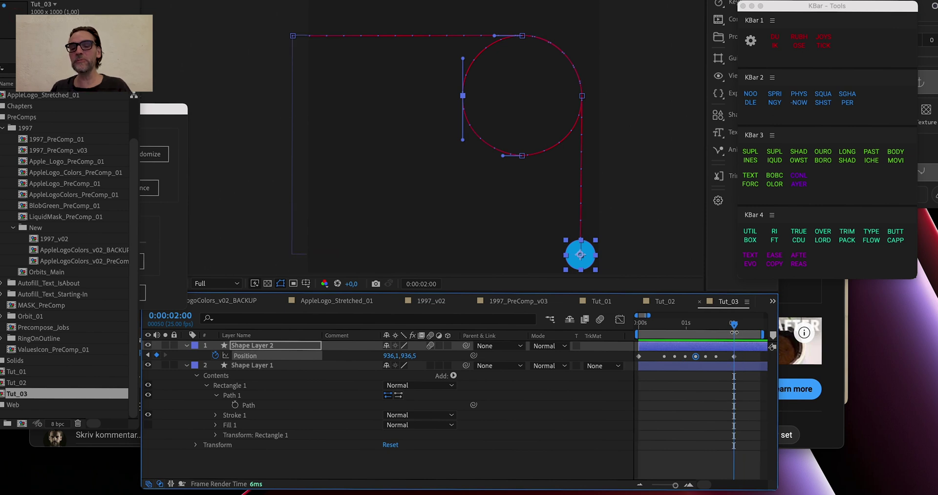
left_click_drag(728, 327, 710, 339)
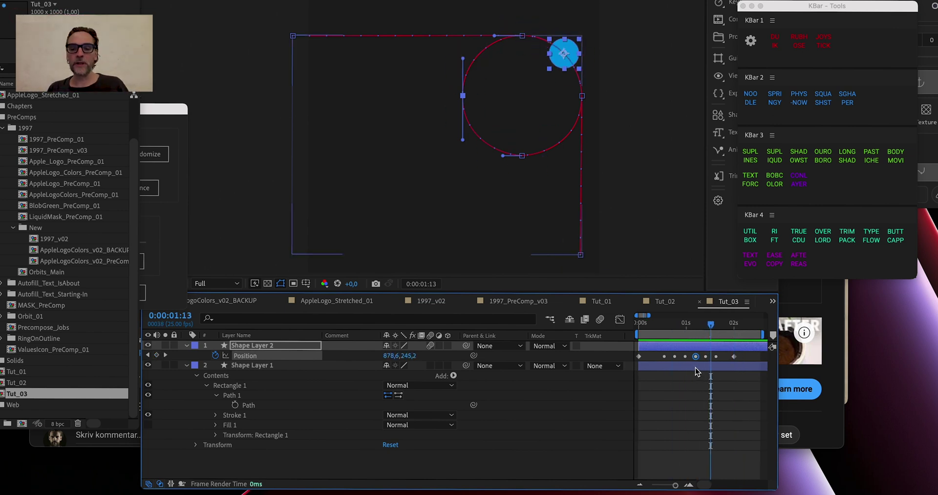
left_click_drag(694, 327, 639, 333)
left_click(666, 406)
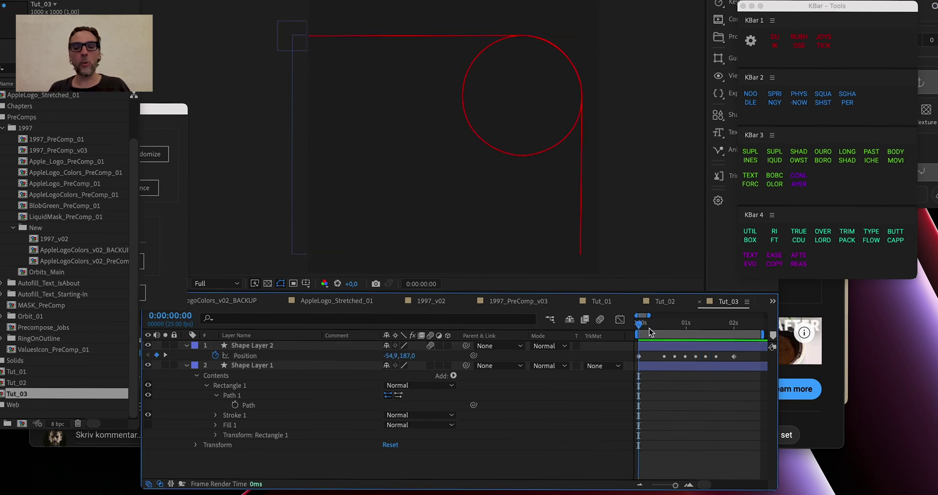
key("space")
key("space")
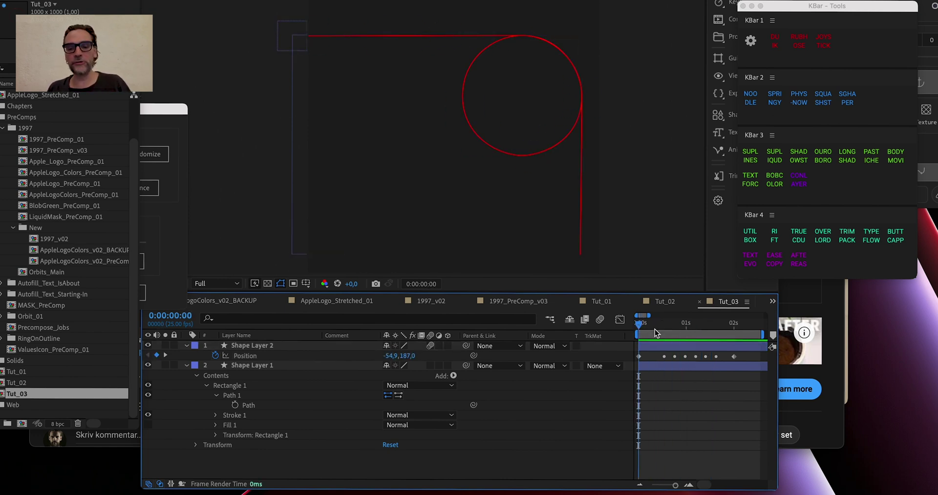
Step: Add layer markers to Shape Layer 2 at 0:00:00:15 and 0:00:01:11 to mark where the circular loop starts and ends
left_click_drag(647, 324, 666, 333)
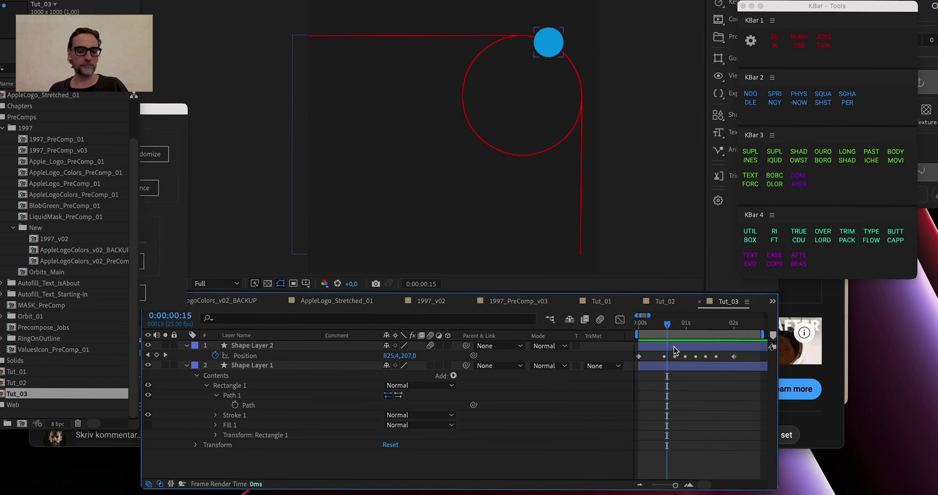
left_click(674, 349)
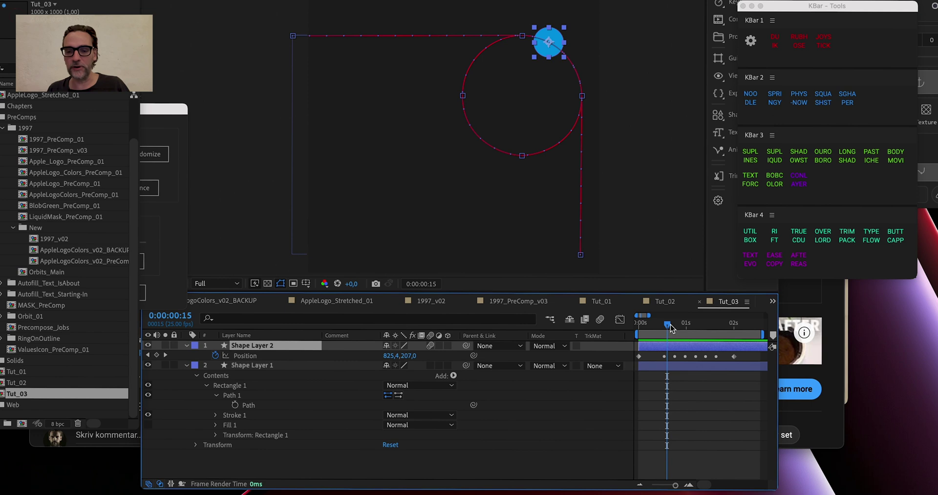
left_click_drag(670, 324, 667, 326)
left_click(667, 330)
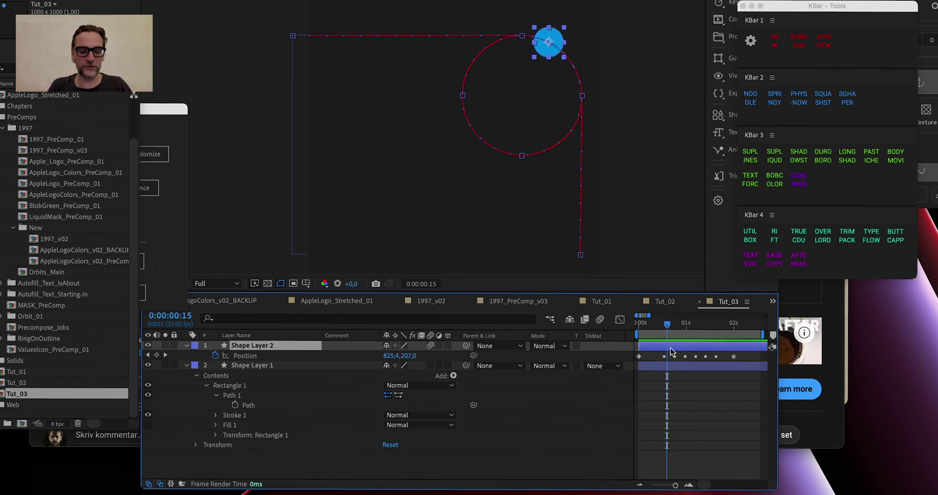
key("ctrl+8")
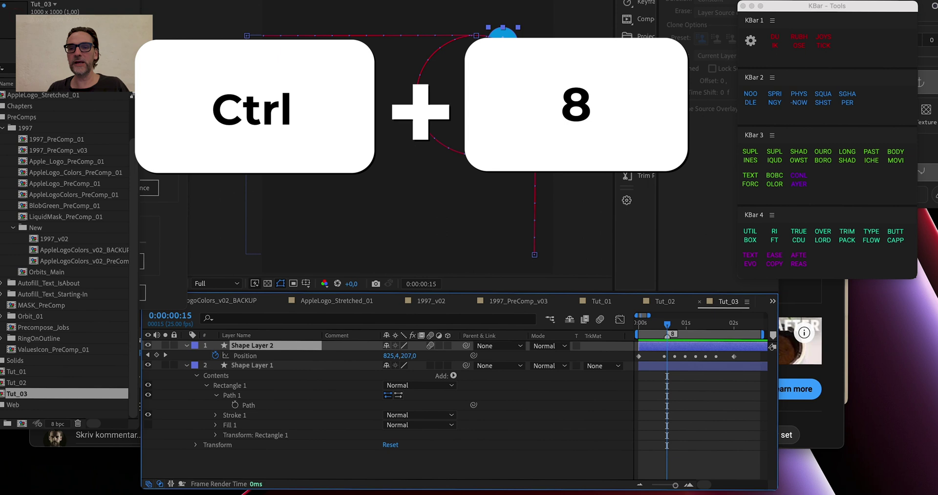
key("ctrl+8")
key("ctrl+8")
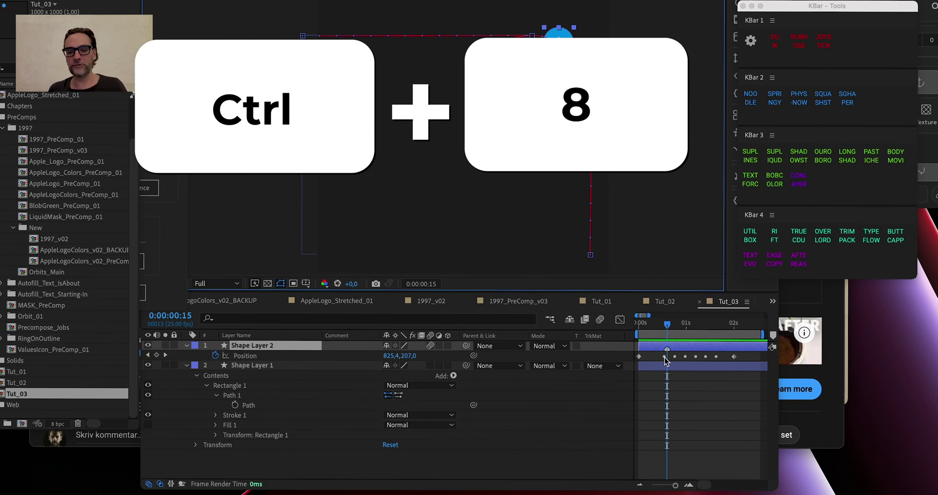
left_click_drag(673, 327, 707, 335)
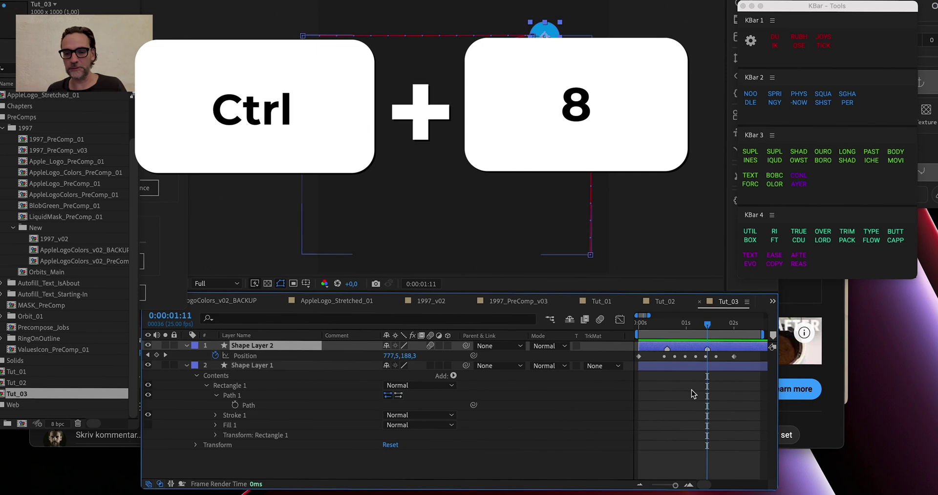
Step: Move the current time to 0:00:00:20 and zoom the timeline in and out around the two markers
left_click_drag(683, 326, 677, 328)
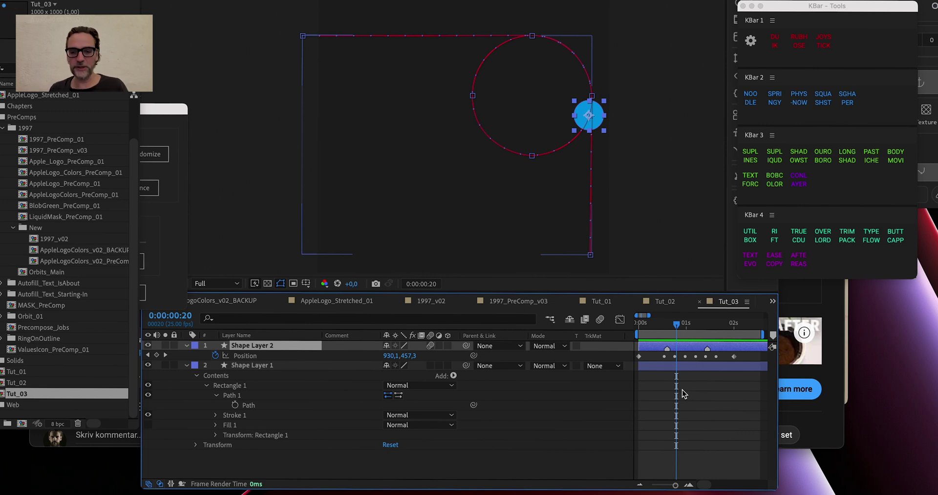
key("equal")
key("minus")
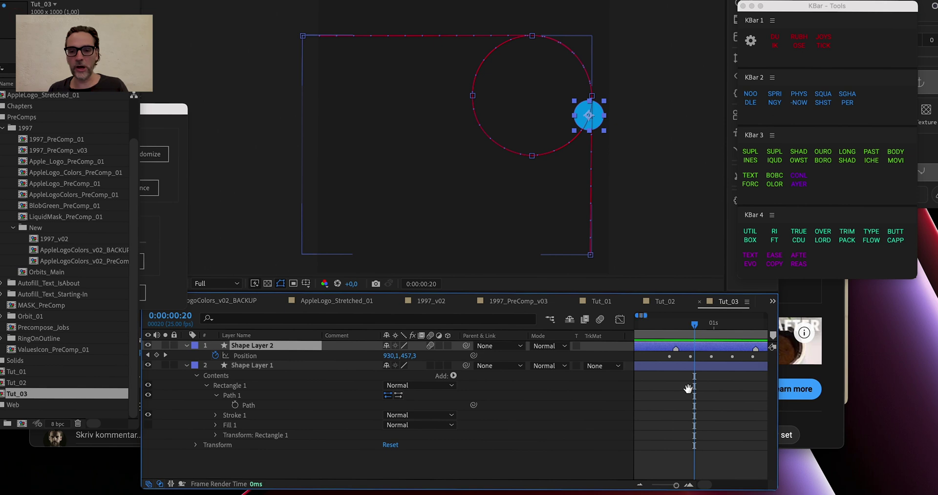
key("minus")
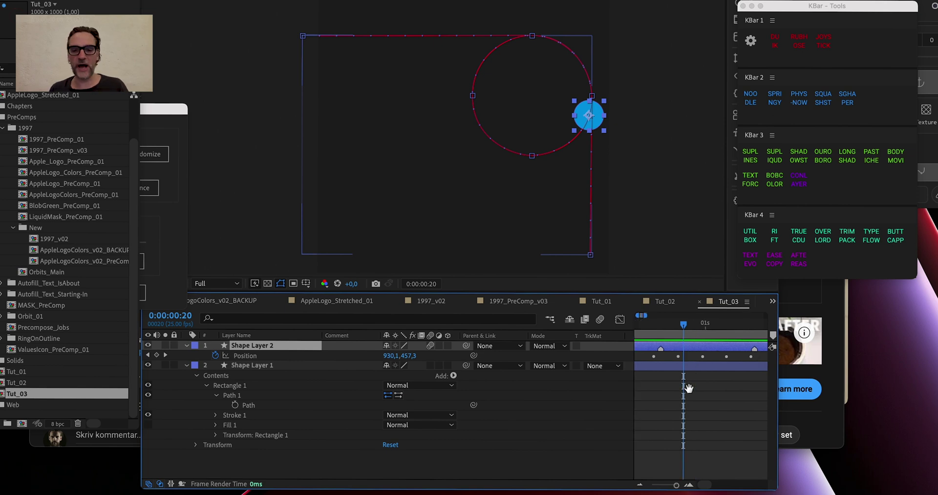
left_click(685, 390)
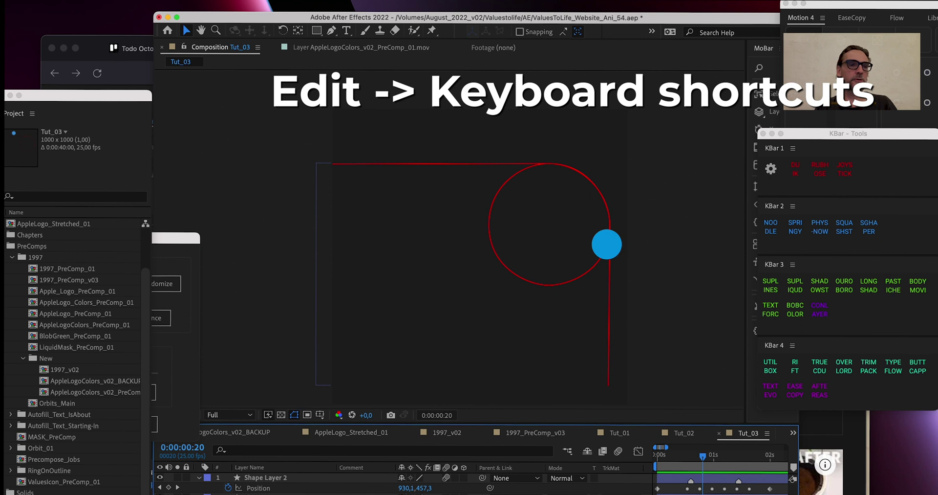
Step: Search the keyboard shortcut editor for "zoom" and examine the Timeline Panel's Zoom In and Zoom Out shortcuts
left_click(111, 2)
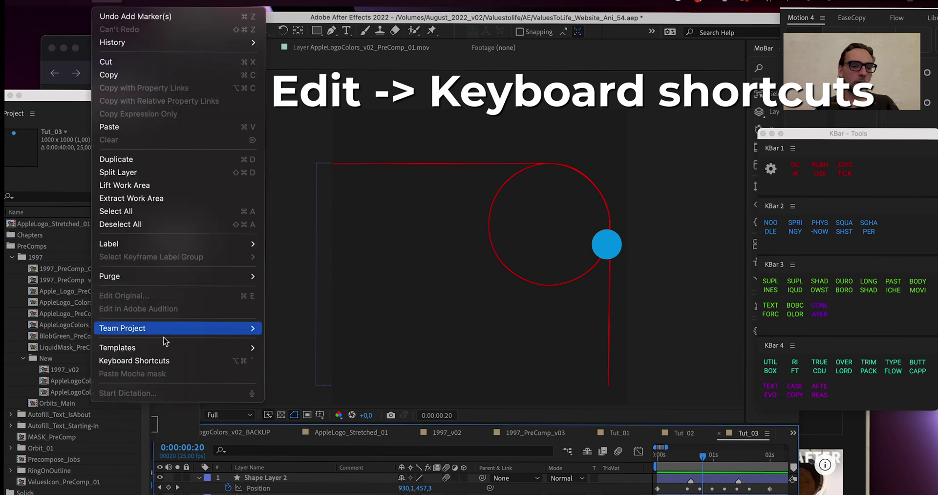
left_click(178, 361)
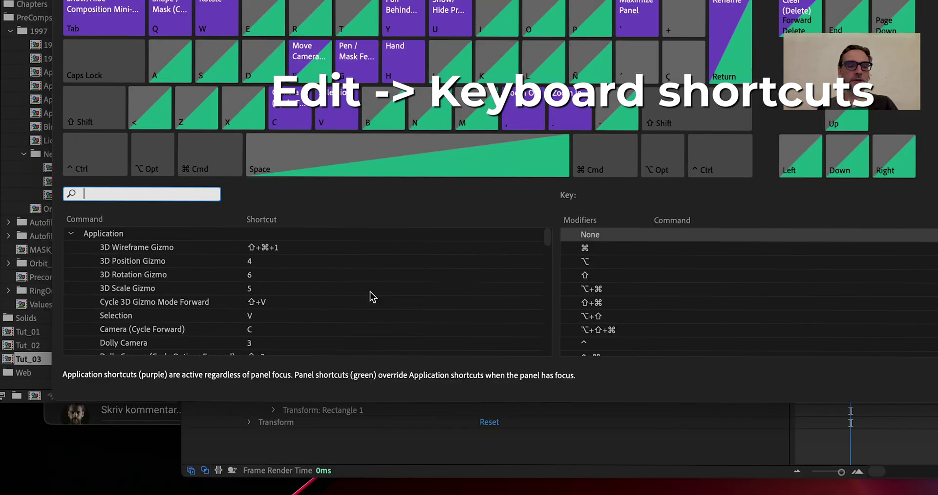
type("zoom")
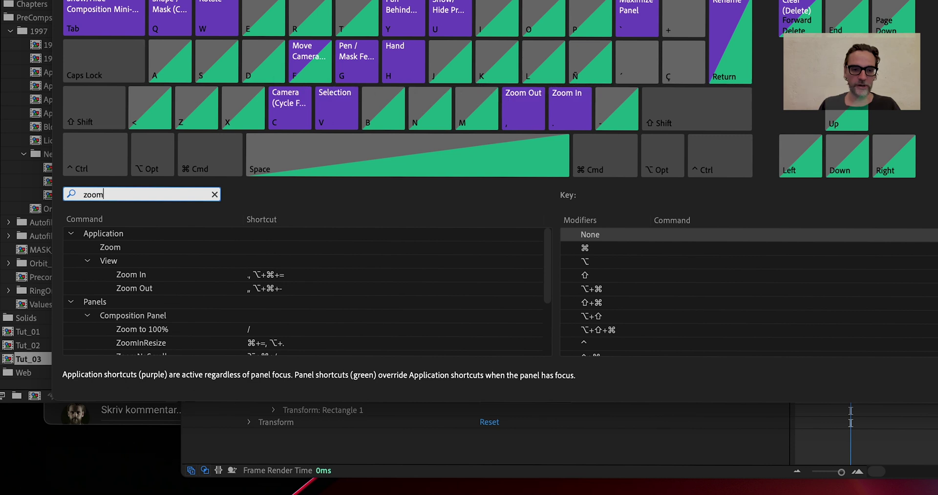
left_click_drag(551, 264, 546, 331)
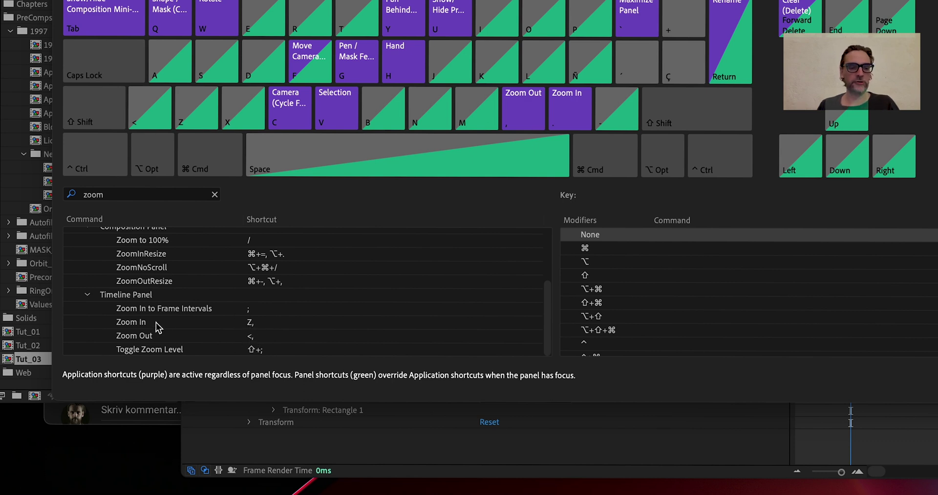
left_click(174, 327)
left_click(161, 336)
left_click(152, 299)
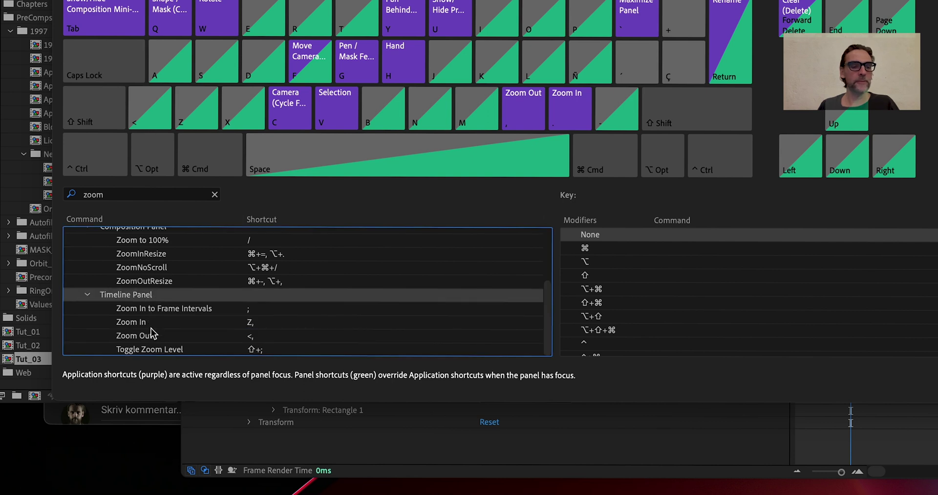
key("Escape")
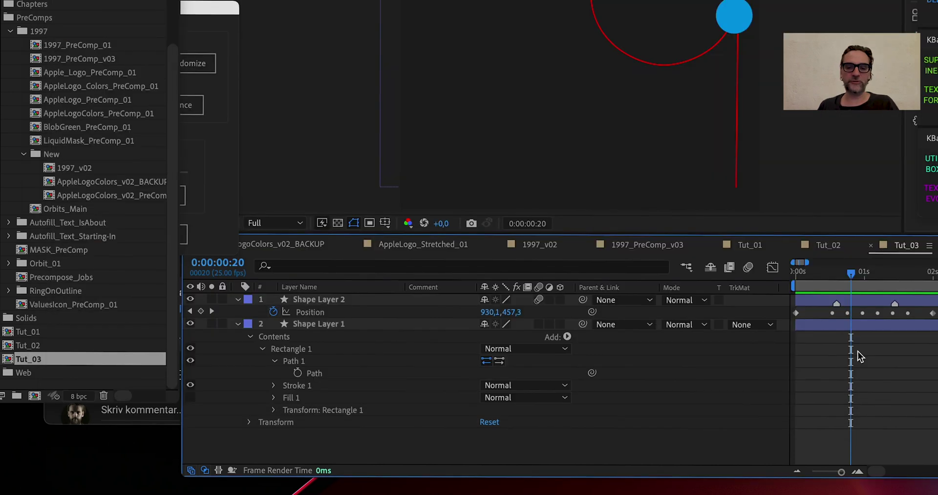
Step: Compare different timeline zoom levels around 0:00:00:20, ending with Shape Layer 2's full range of Position keyframes in view
key("less")
key("less")
key("less")
key("z")
key("z")
key("z")
key("z")
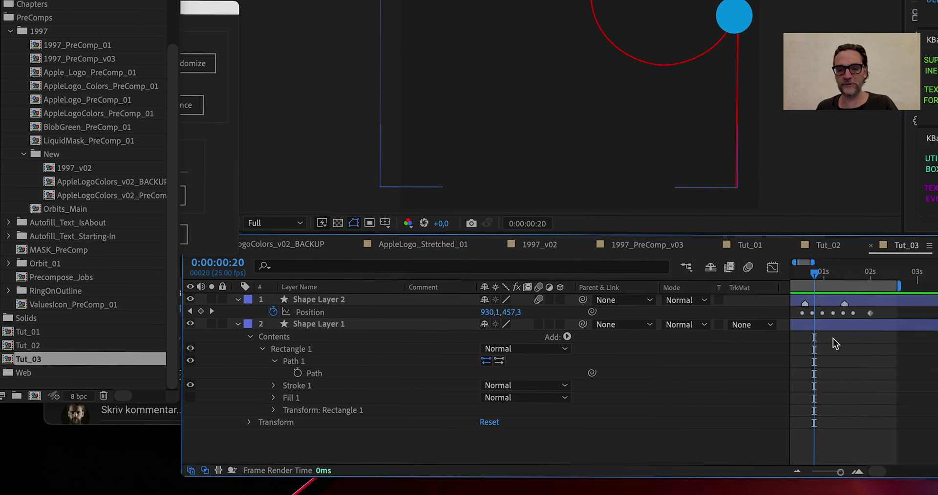
left_click_drag(841, 471, 833, 472)
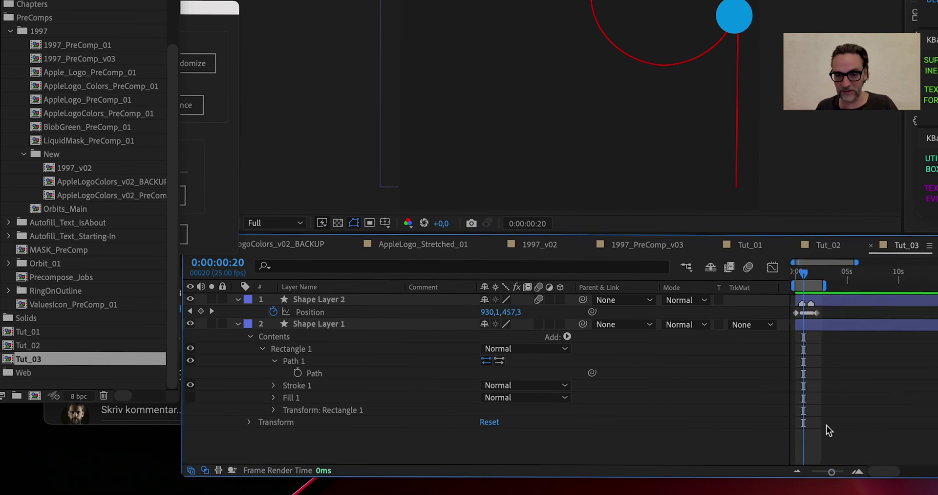
key("equal")
key("equal")
key("equal")
left_click_drag(816, 346, 862, 345)
key("minus")
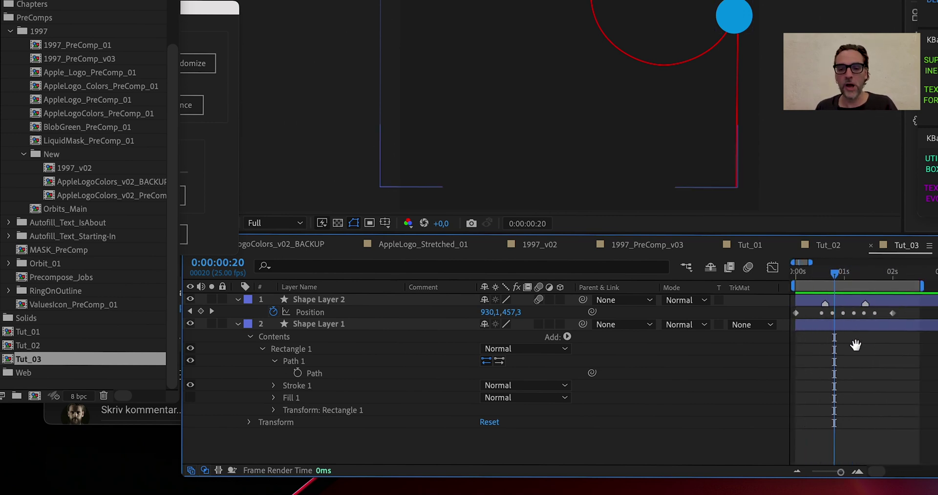
Step: Select the four roving Position keyframes between the markers with the time at 0:00:00:15, and consult Video Copilot's FX Console page in the browser
left_click_drag(835, 276, 859, 306)
key("equal")
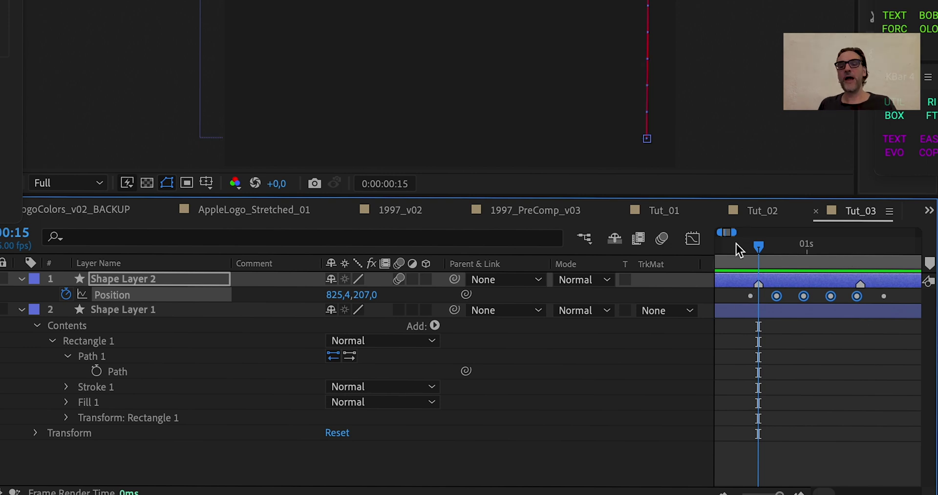
key("super+Tab")
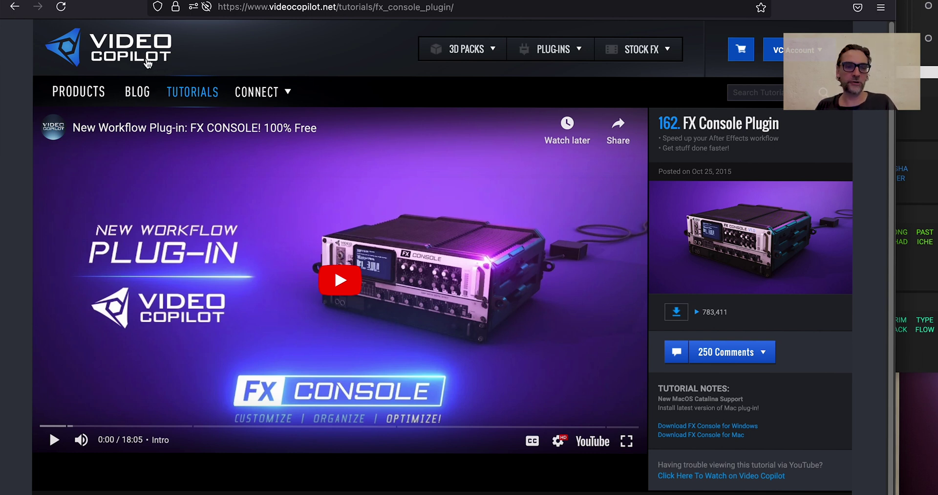
key("super+Tab")
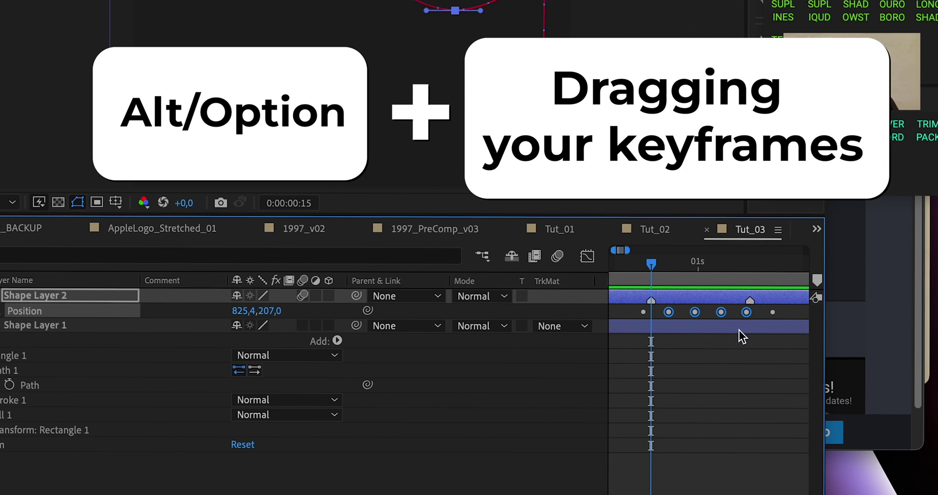
Step: Proportionally compress the four selected Position keyframes toward the earliest one so the last lands near 1 second, and return to 0:00:00:00
left_click_drag(747, 319, 704, 320)
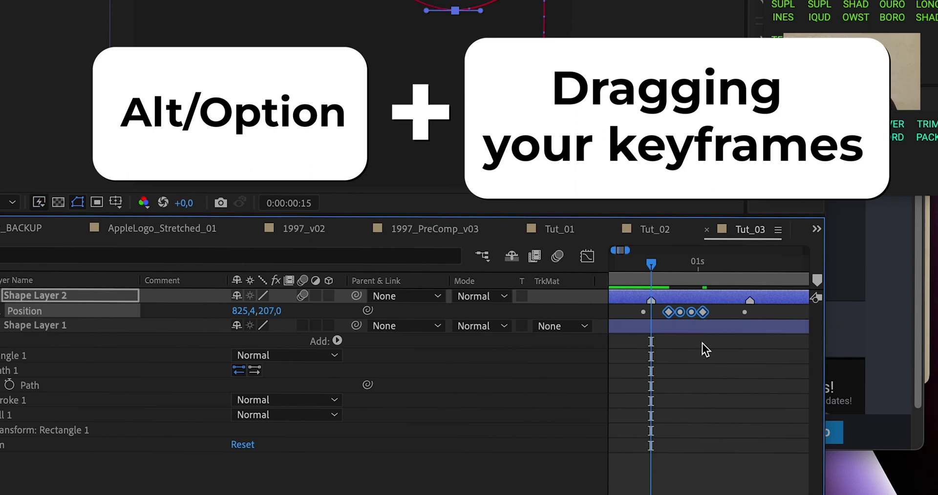
left_click(702, 343)
key("minus")
key("equal")
key("equal")
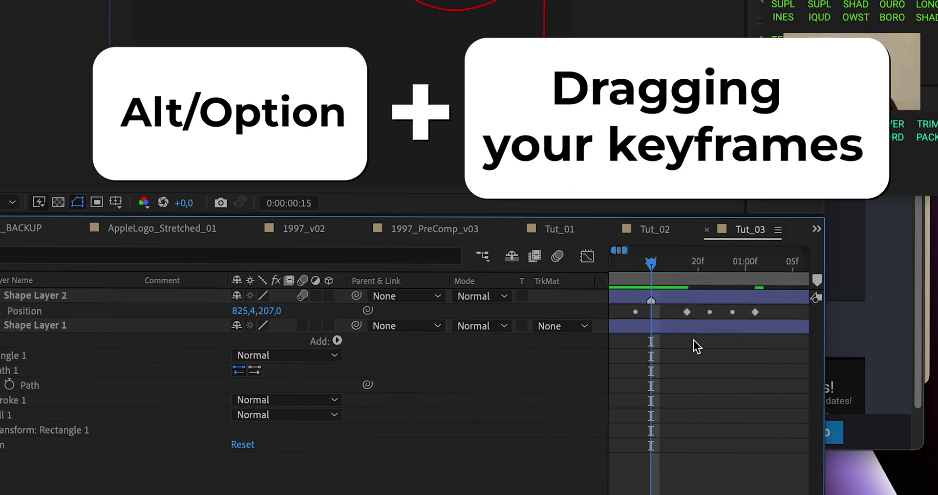
key("minus")
key("minus")
left_click_drag(652, 269, 615, 281)
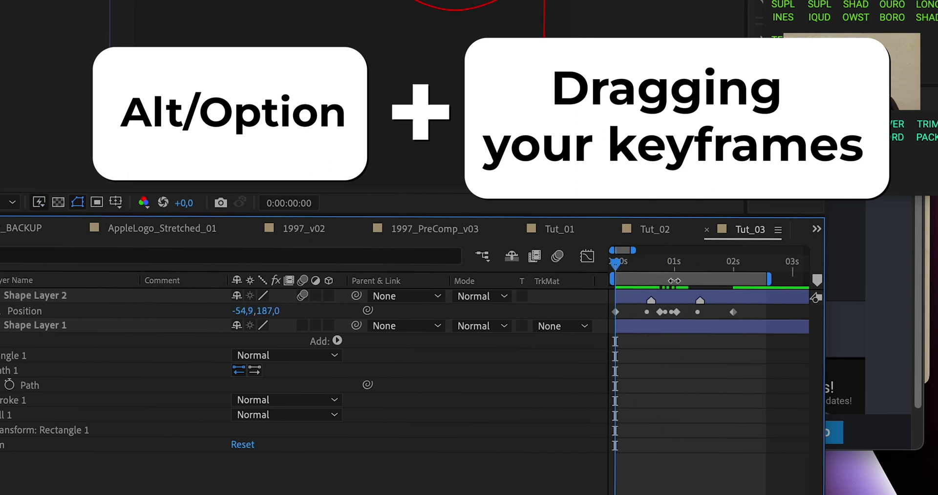
Step: Preview the retimed loop, and shift the last two Position keyframes later so the earlier one lands at 0:00:01:15
key("space")
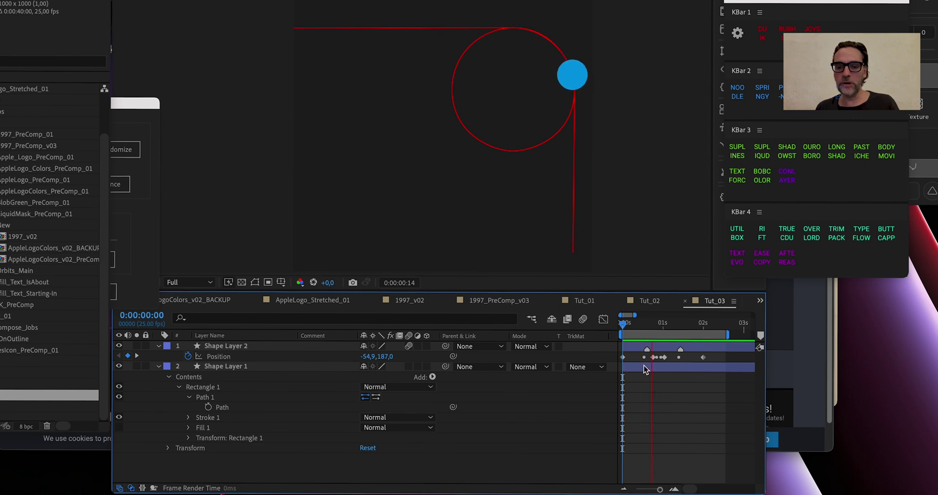
key("space")
left_click_drag(643, 324, 728, 359)
key("equal")
key("minus")
left_click(689, 357)
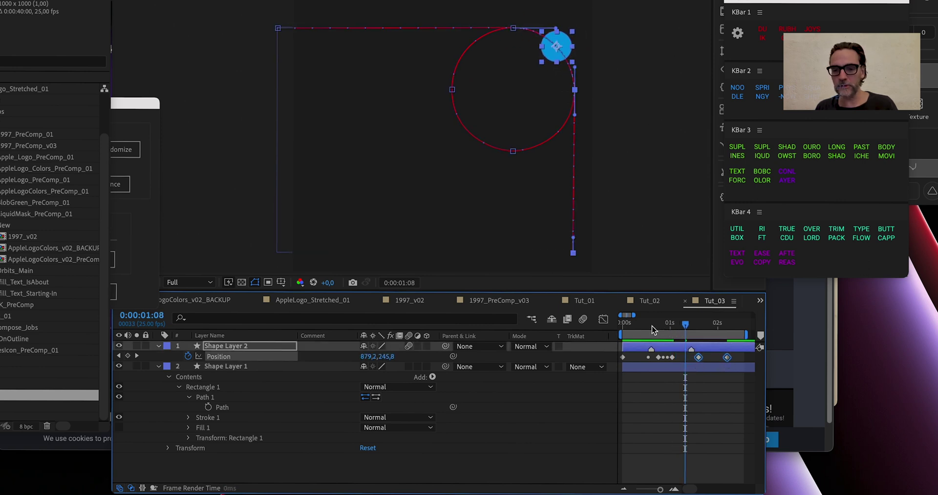
key("Home")
key("space")
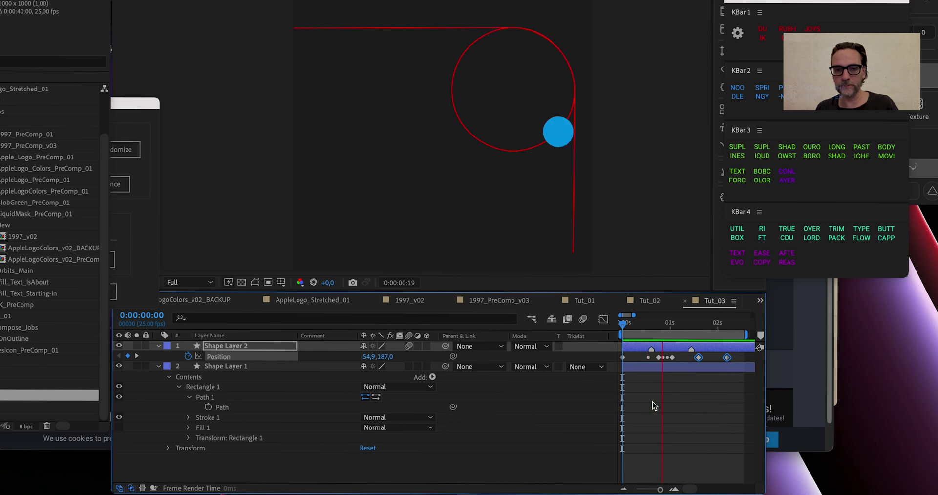
Step: Move the last Position keyframe of Shape Layer 2 earlier in two passes to about 0:00:01:20, previewing the motion from the start
key("super+shift+a")
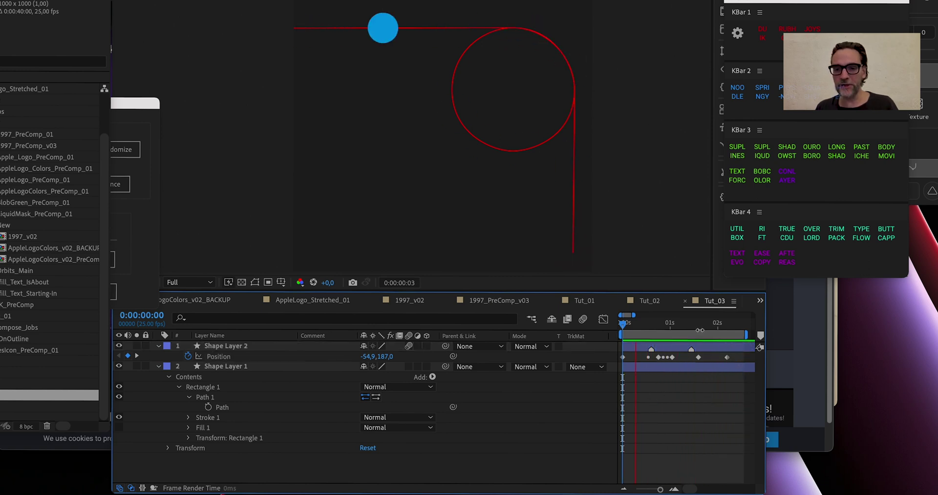
key("space")
left_click_drag(727, 357, 712, 359)
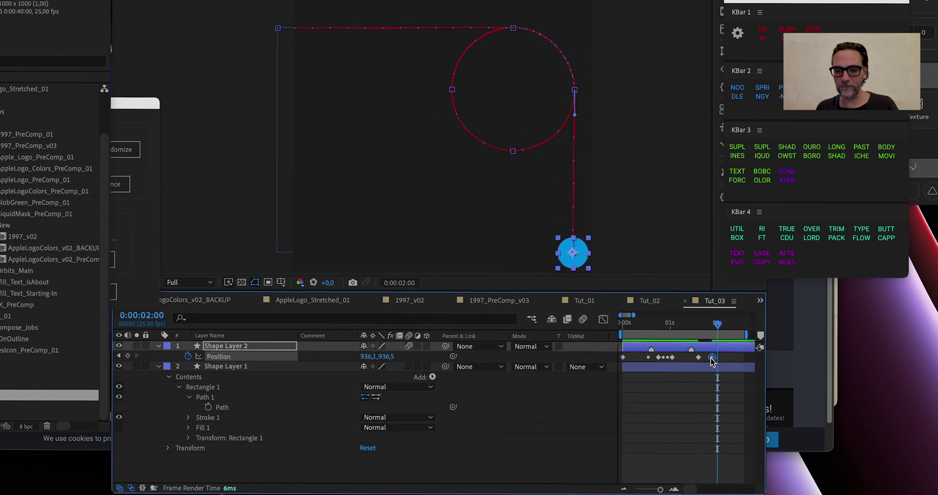
key("Home")
key("F2")
key("space")
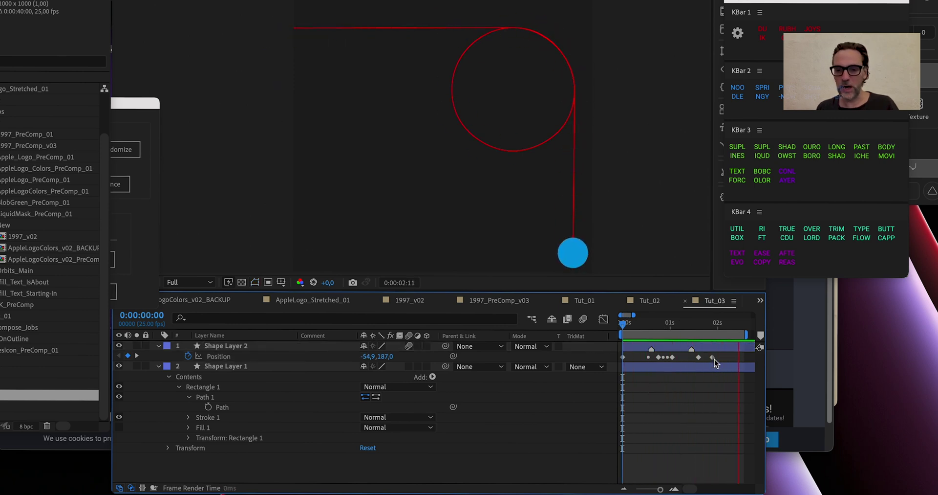
left_click_drag(713, 357, 709, 357)
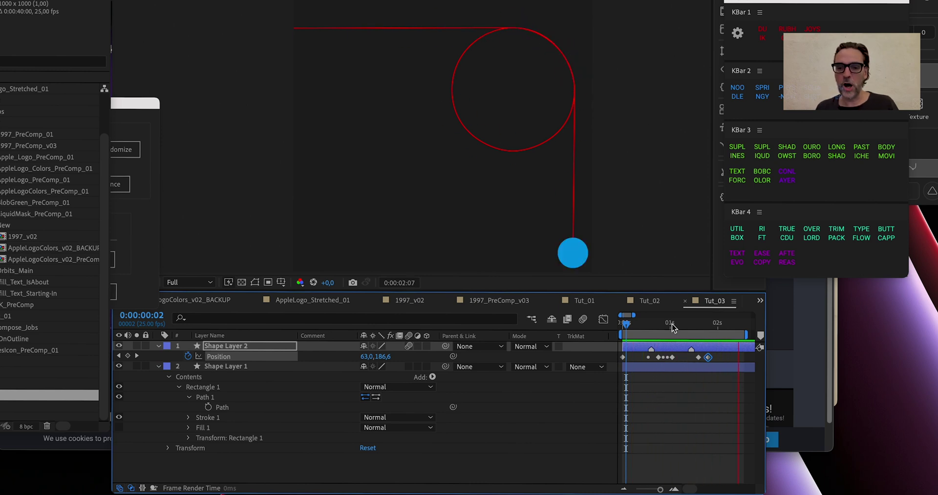
Step: Select all of Shape Layer 2's Position keyframes with the time at 0:00:01:07, and display their speed graph in the Graph Editor
left_click_drag(665, 325, 620, 364)
left_click(693, 392)
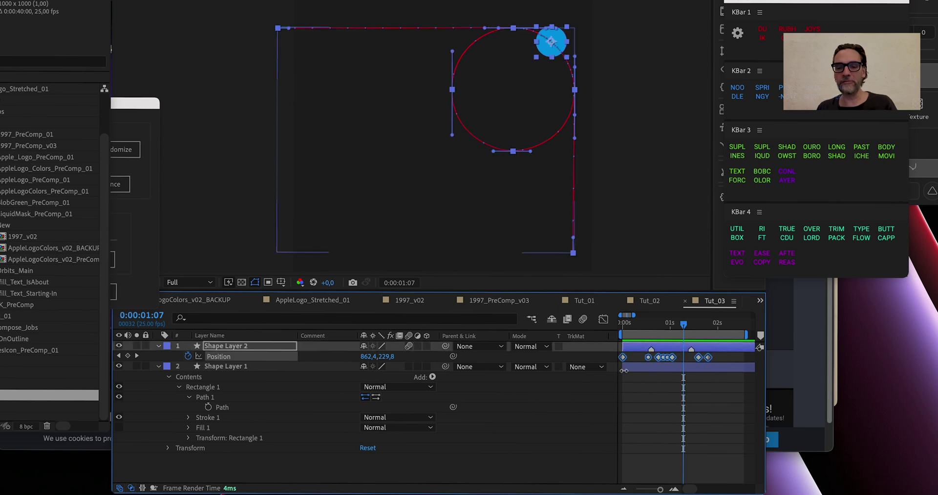
left_click(685, 378)
left_click_drag(720, 356, 595, 367)
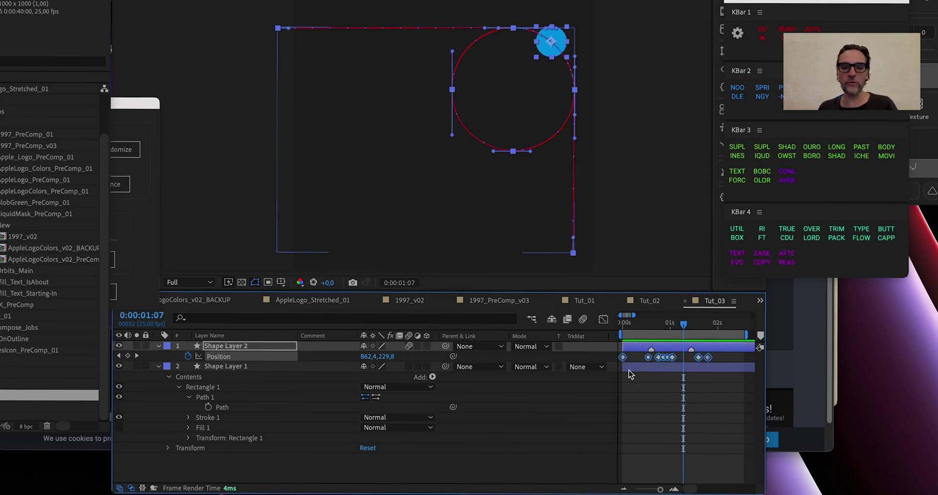
left_click(603, 319)
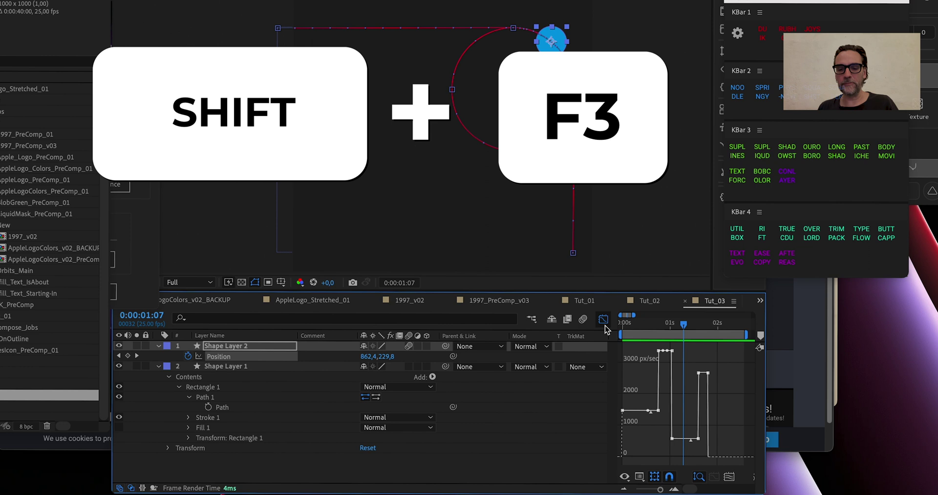
key("shift+F3")
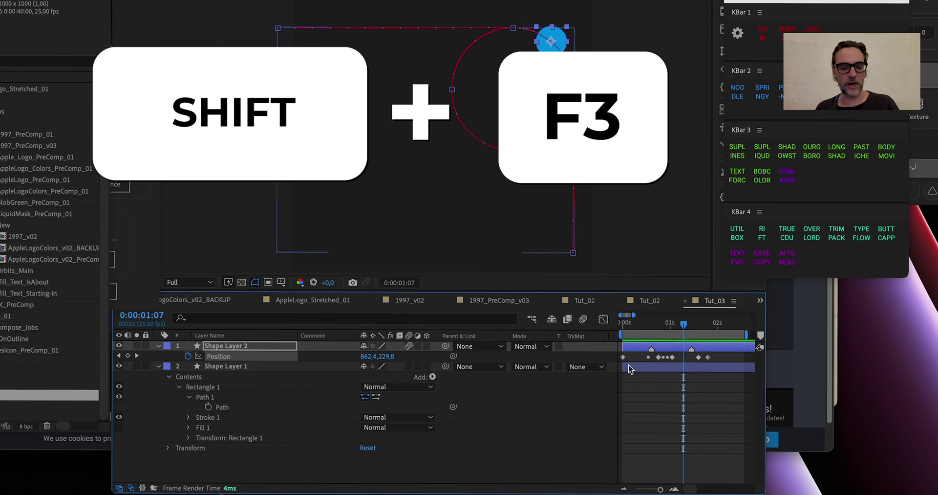
key("shift+F3")
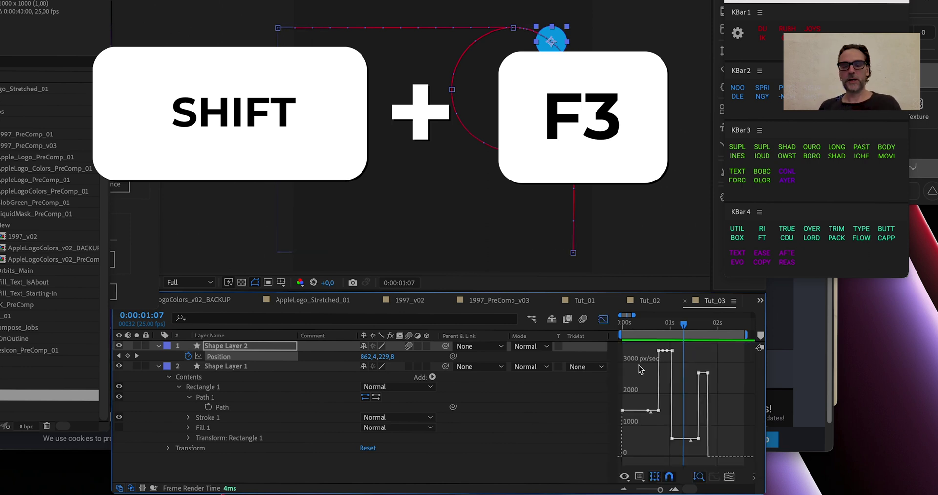
Step: Move the time to 0:00:01:15 and examine the speed graph around the last two Position keyframes
key("=")
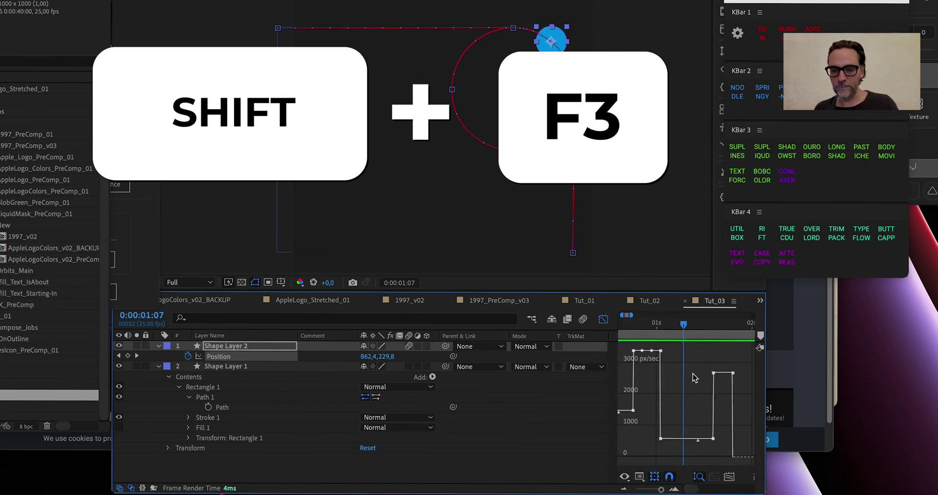
left_click_drag(685, 324, 714, 324)
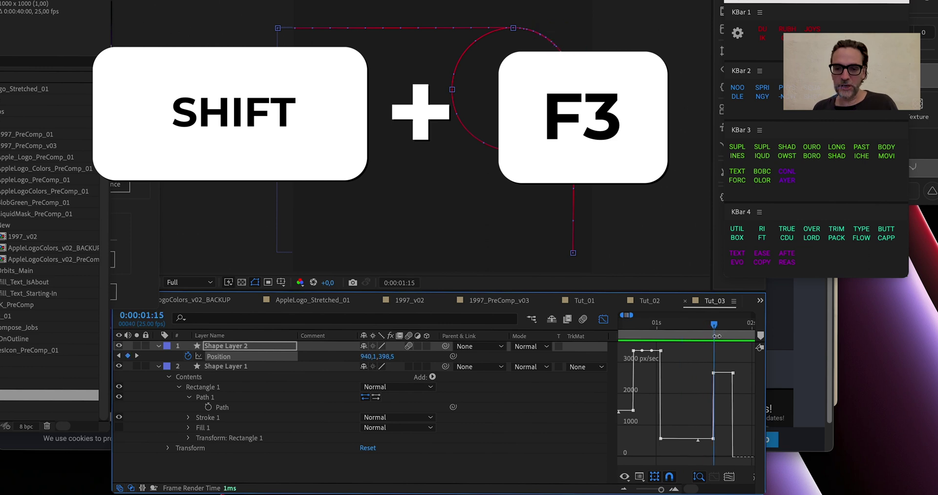
key("=")
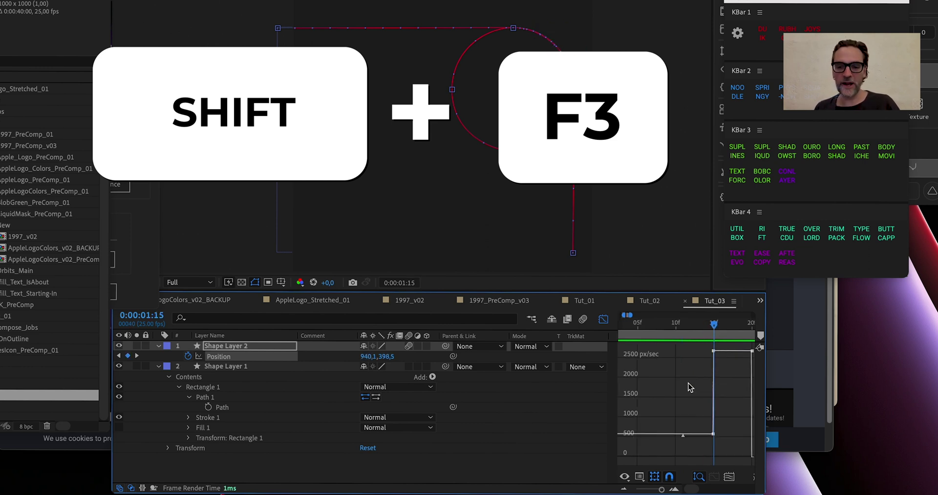
left_click_drag(693, 379, 633, 382)
left_click_drag(640, 346, 711, 376)
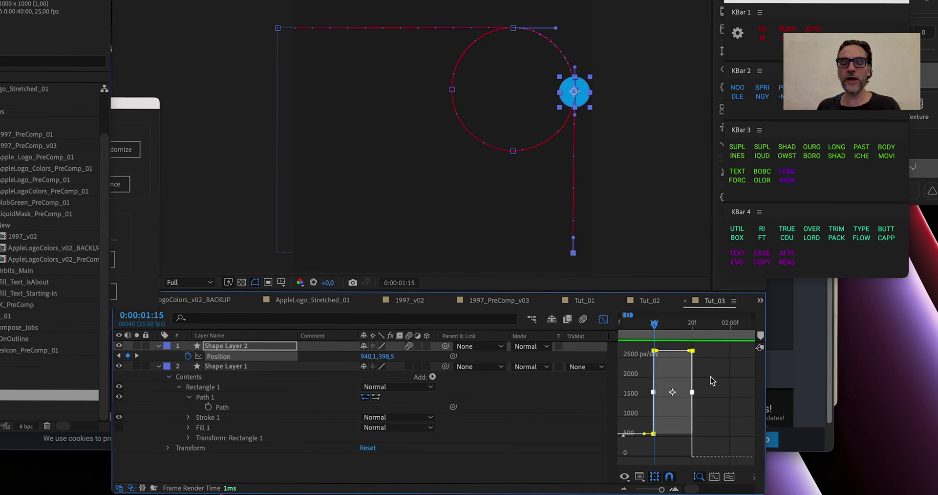
left_click(641, 359)
left_click_drag(701, 444, 629, 348)
left_click(715, 381)
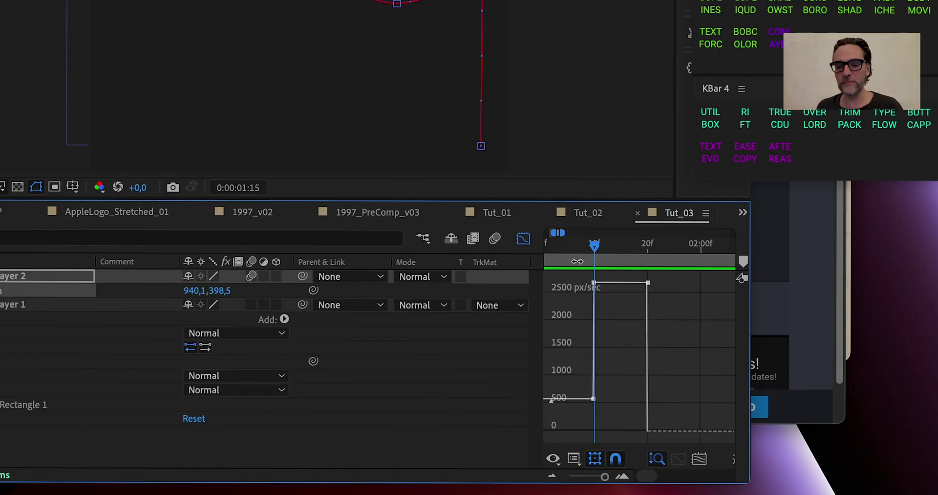
Step: Apply Easy Ease to the last two Position keyframes, at 0:00:01:15 and 0:00:01:20, and deselect them
left_click_drag(572, 248, 655, 411)
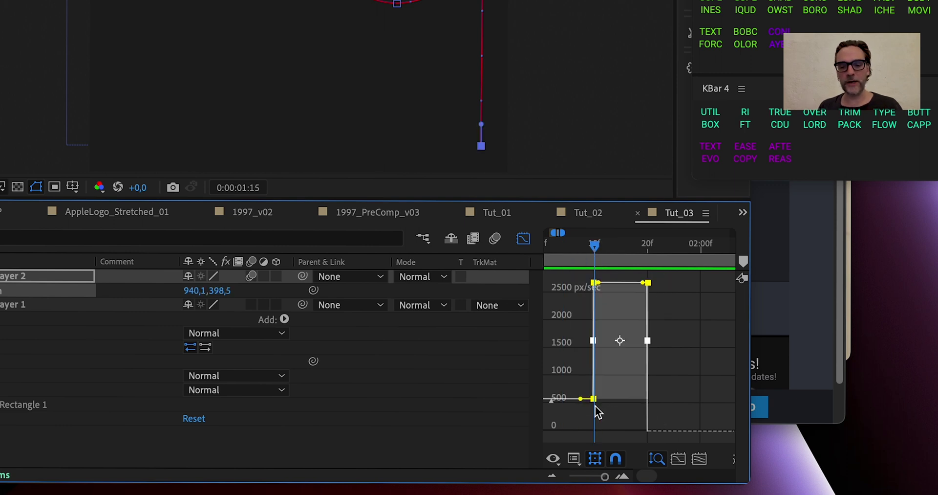
right_click(593, 400)
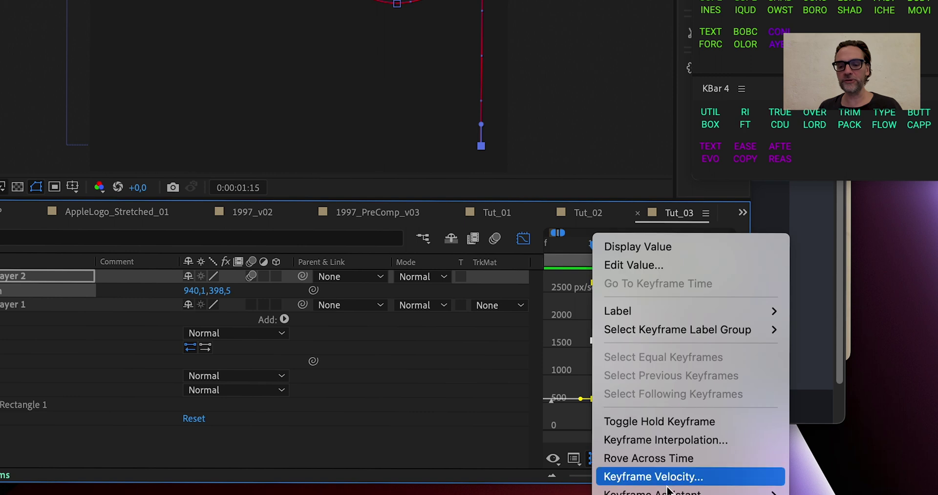
mouse_move(660, 492)
left_click(818, 386)
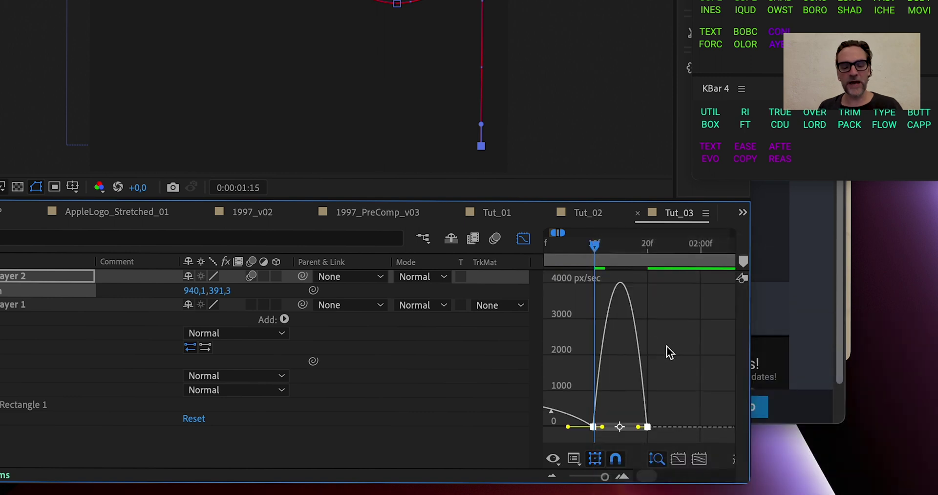
left_click(696, 349)
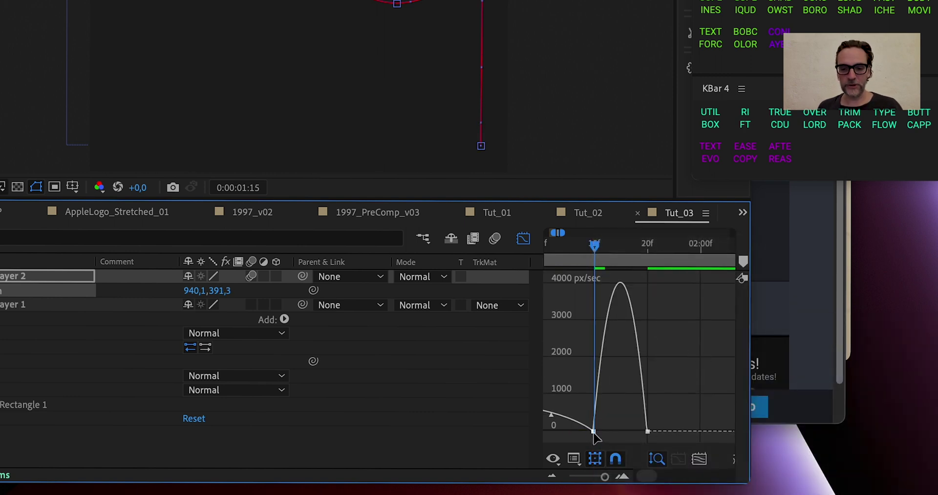
Step: Try raising the speed of the eased Position keyframe at 0:00:01:15 in the graph, and undo the change
left_click_drag(593, 431, 595, 374)
key("super+z")
key("super+z")
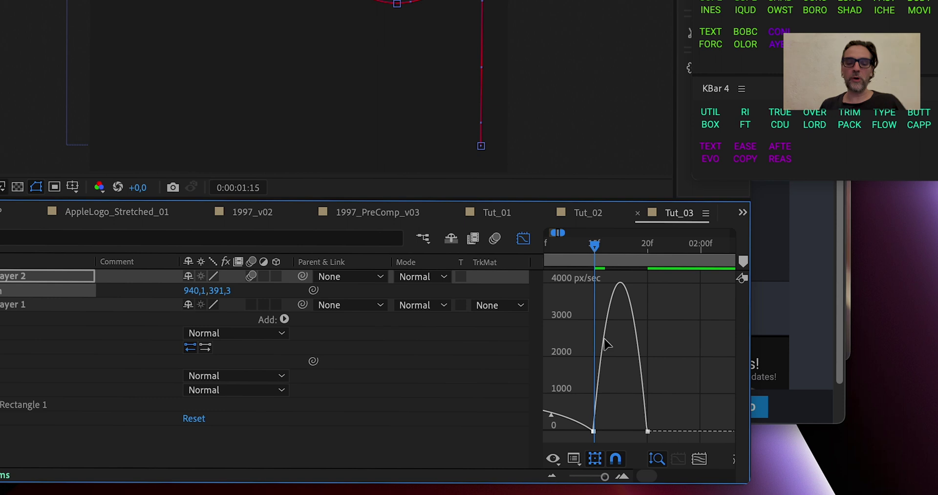
Step: Switch to the browser and consult Motion Design School's YouTube video "After Effects Tips & Tricks - Velocity"
key("super+Tab")
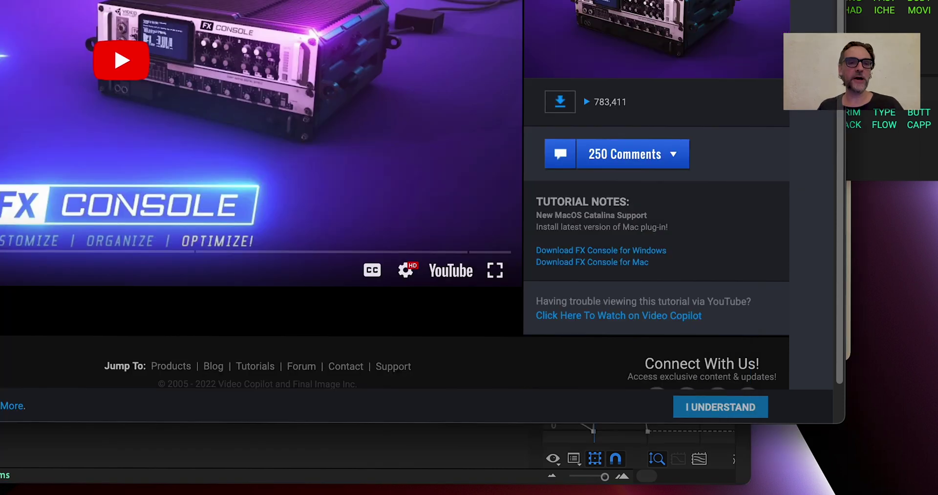
key("ctrl+Tab")
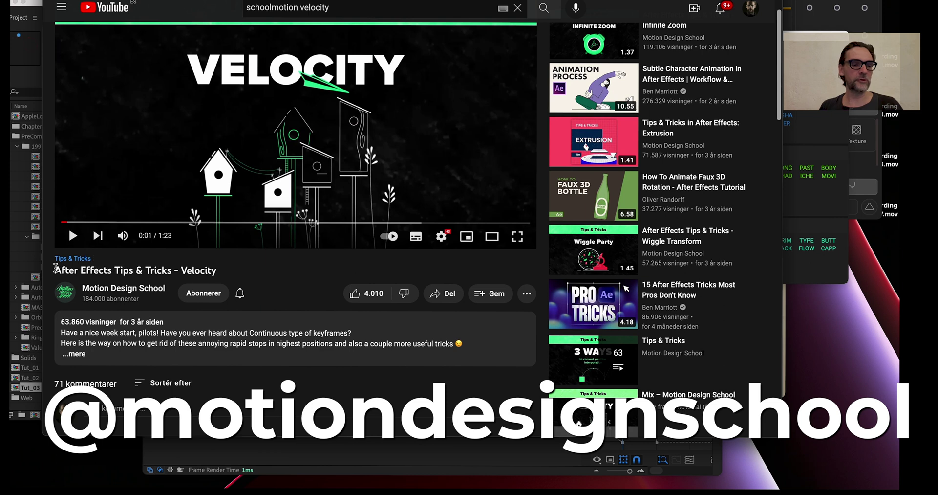
left_click_drag(60, 270, 195, 270)
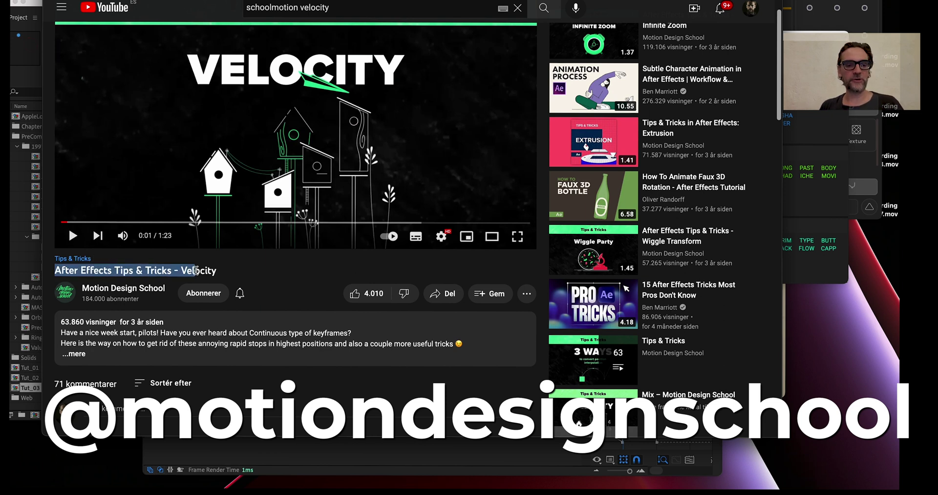
left_click(187, 272)
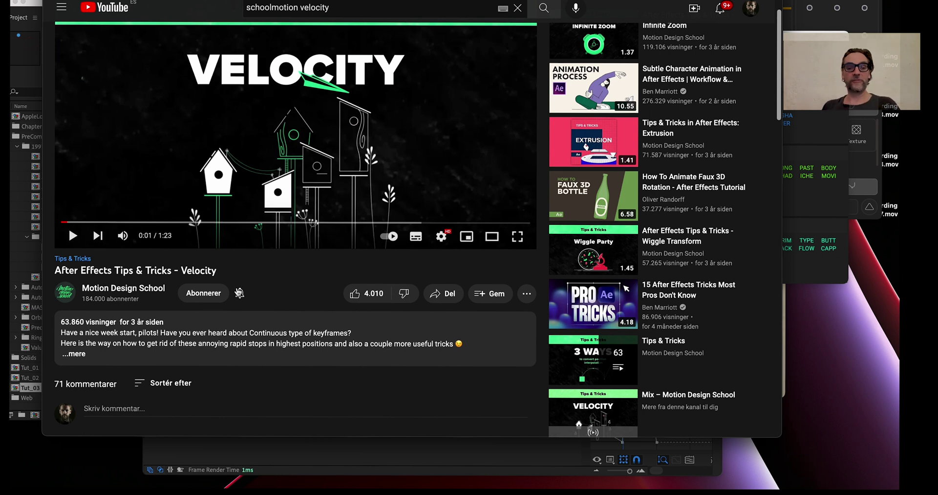
left_click_drag(57, 271, 209, 275)
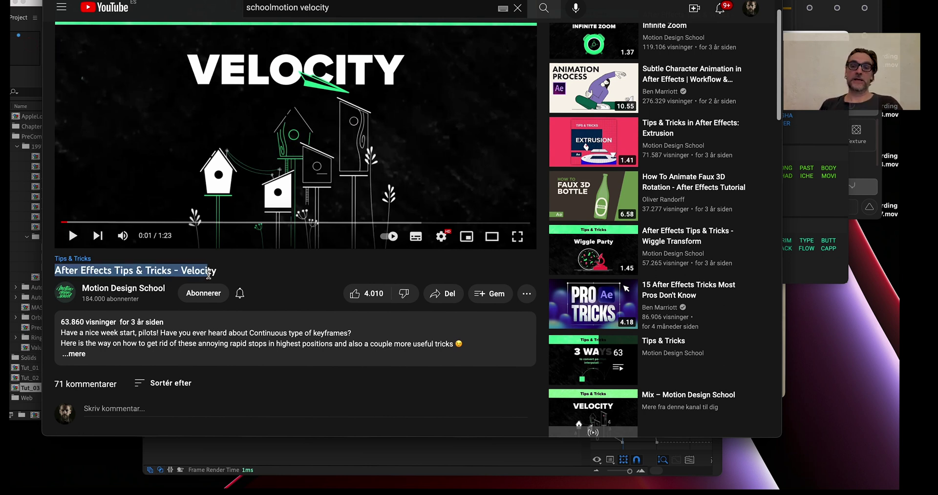
left_click(220, 272)
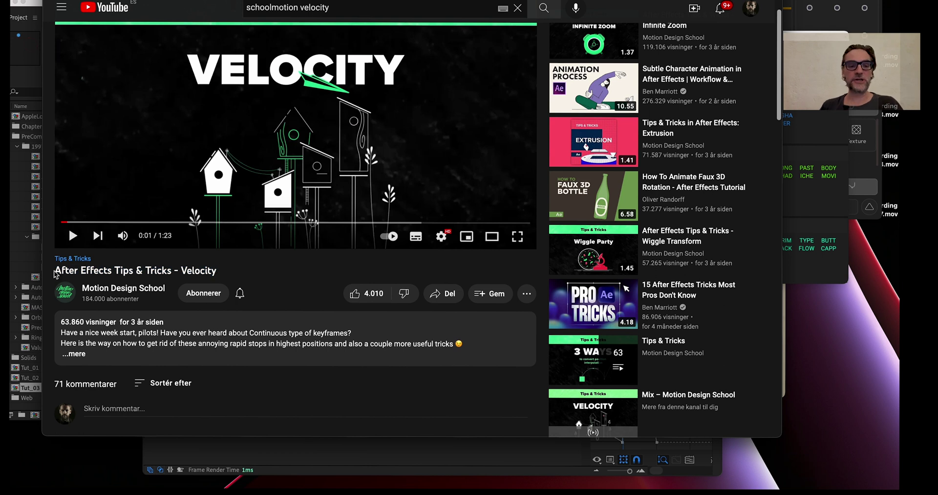
left_click_drag(55, 274, 224, 276)
left_click(224, 276)
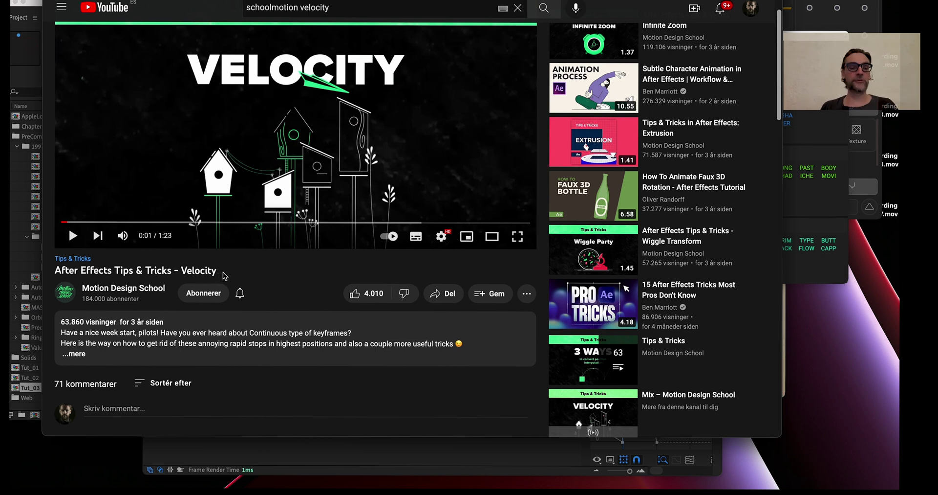
left_click_drag(223, 277, 84, 275)
left_click(120, 277)
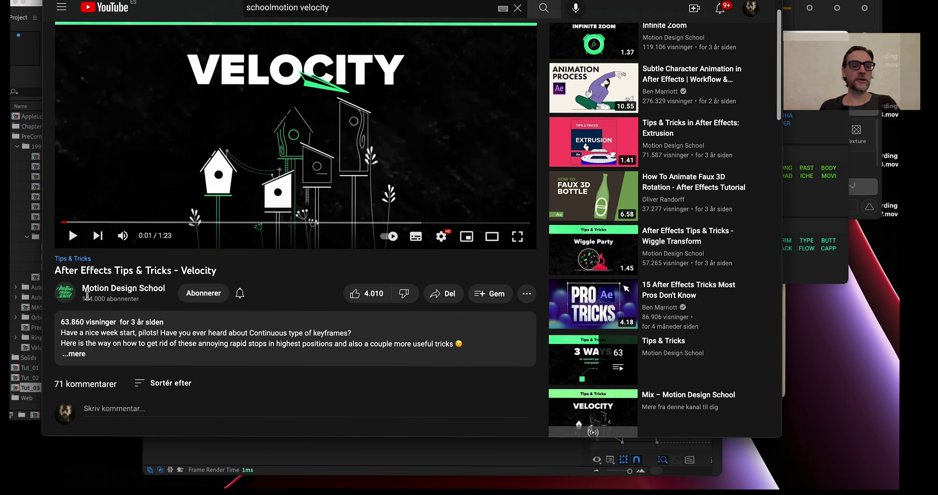
left_click_drag(149, 271, 200, 271)
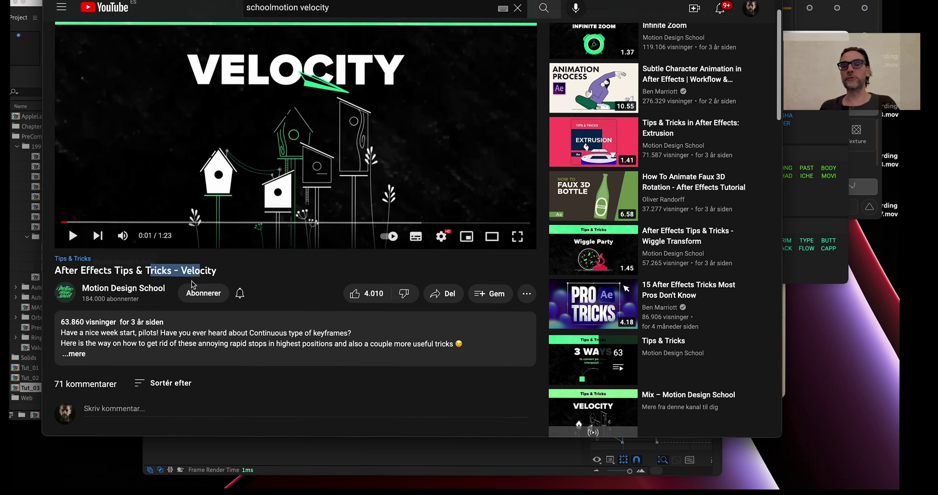
key("Tab")
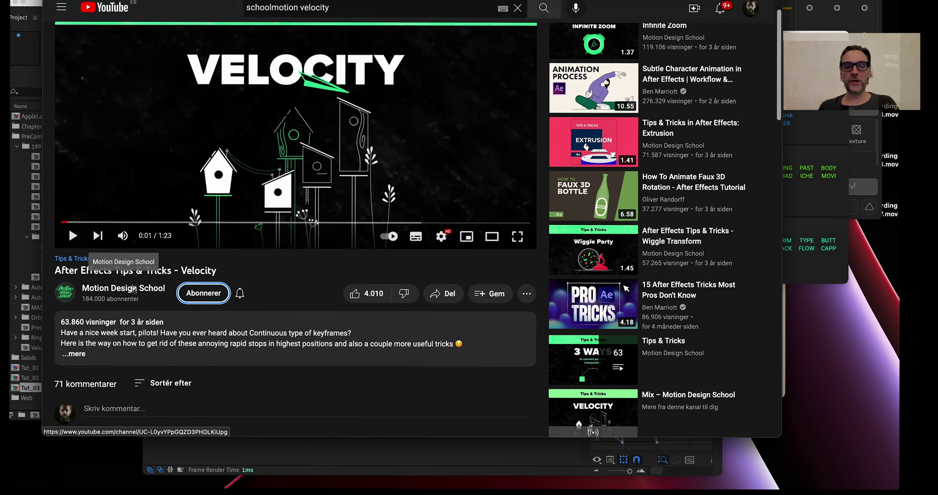
Step: Switch back to After Effects and enable Continuous (Lock Outgoing to Incoming) velocity for the Position keyframe at 0:00:01:15
key("super+Tab")
key("super+Tab")
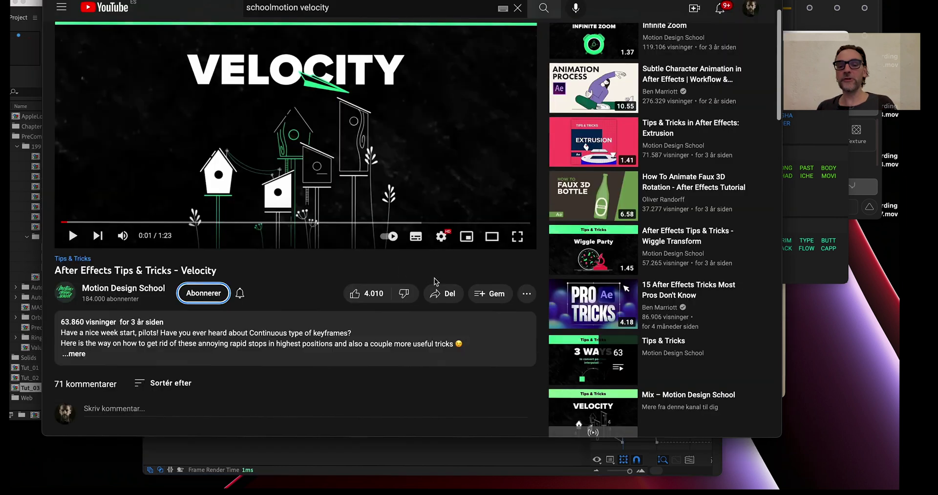
key("super+Tab")
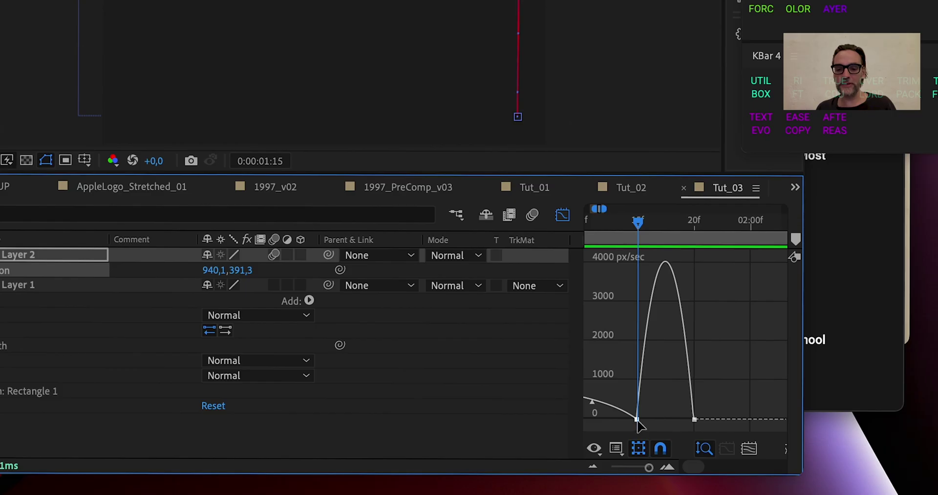
double_click(637, 419)
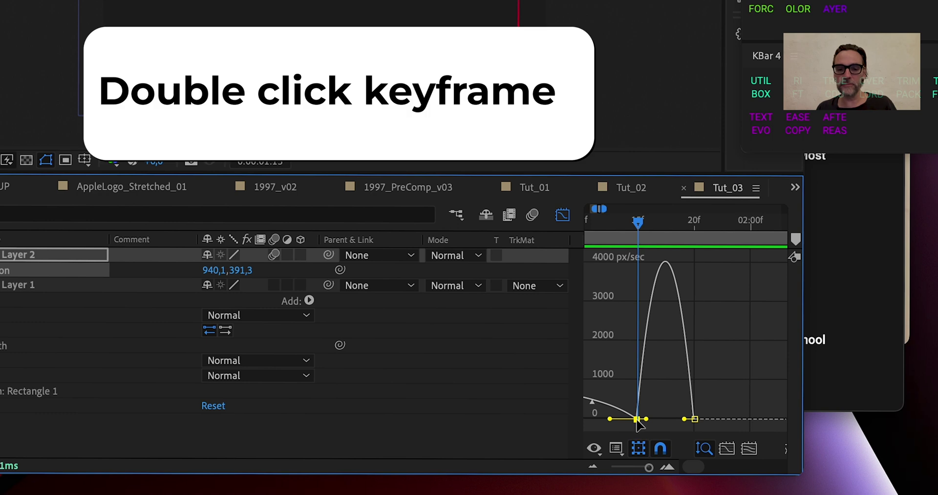
double_click(638, 419)
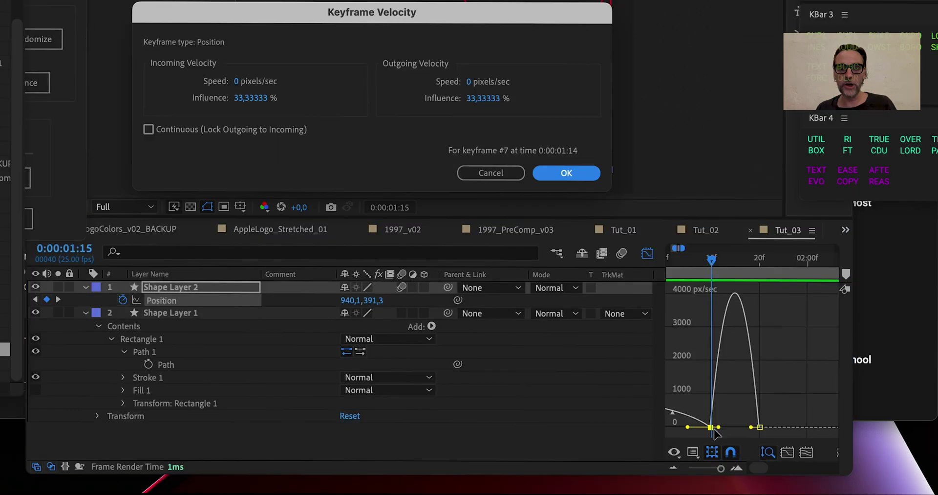
left_click(149, 130)
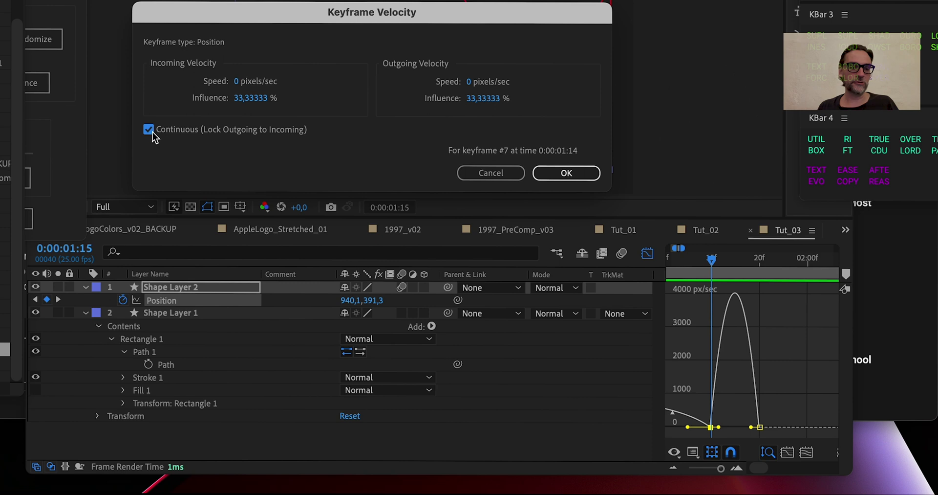
left_click(556, 172)
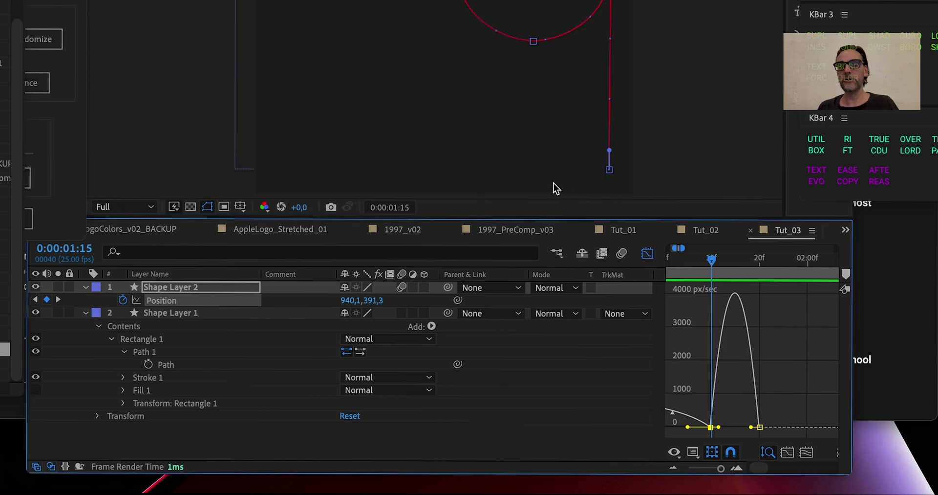
Step: Raise the speed of the Position keyframe at 0:00:01:15 to about 1500 px/sec and preview from 0:00:00:00
left_click(705, 333)
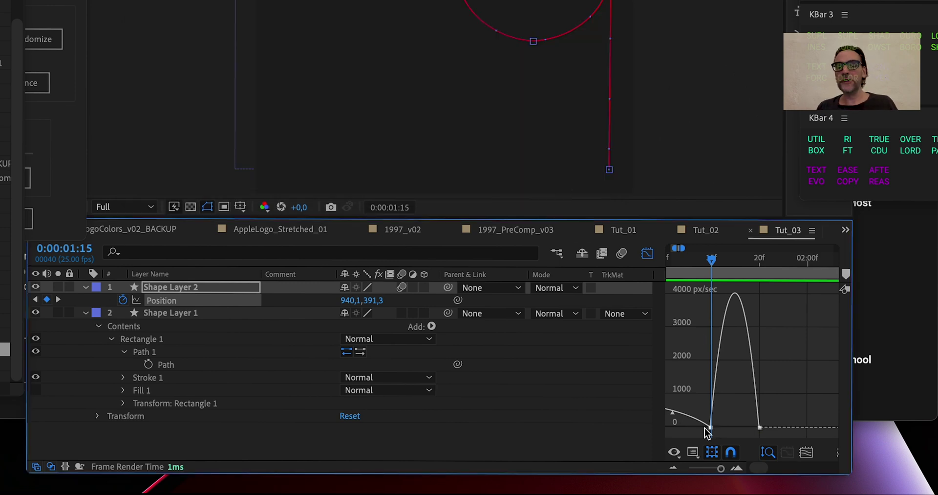
left_click_drag(711, 427, 715, 379)
left_click_drag(704, 266, 627, 272)
key("minus")
key("minus")
key("space")
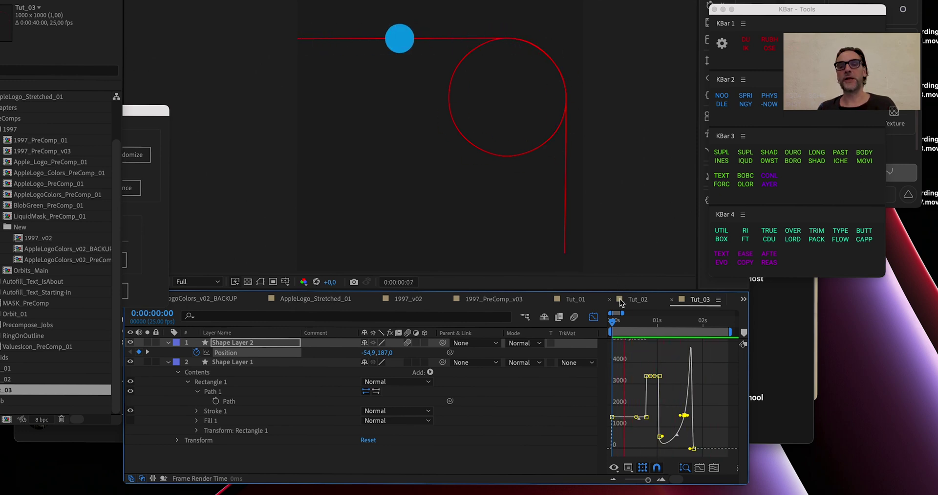
Step: Close the graph editor, deselect Shape Layer 2 and play the animation from 0:00:00:00 in the layer bar view
left_click(663, 367)
key("shift+F3")
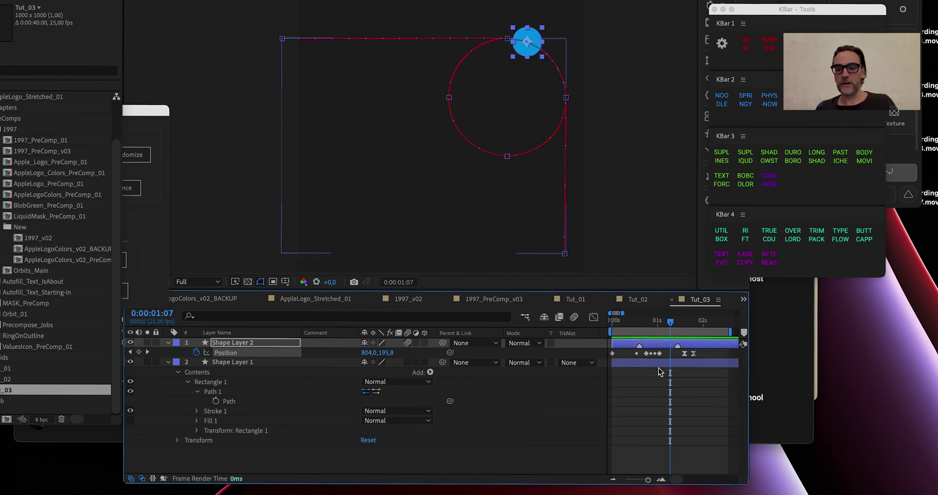
left_click_drag(646, 321, 609, 345)
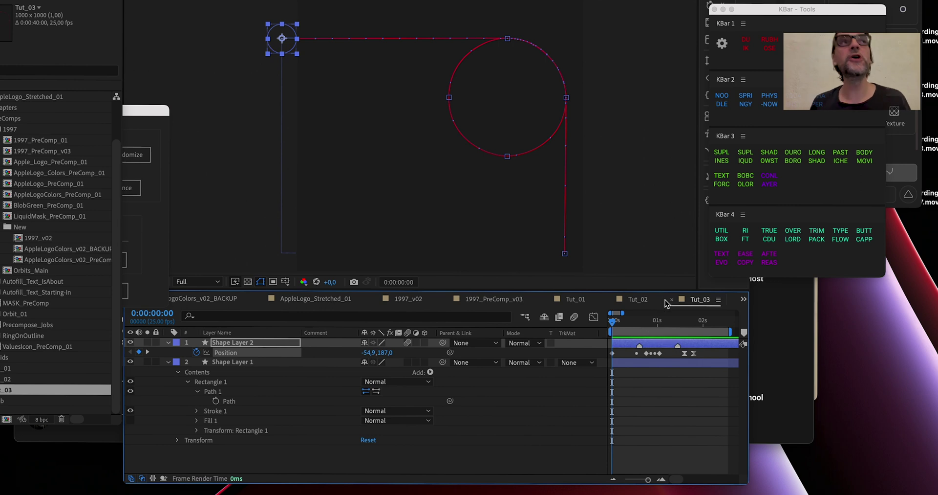
left_click(643, 413)
mouse_move(620, 320)
left_mouse_down()
mouse_move(696, 334)
mouse_move(608, 327)
left_mouse_up()
key("space")
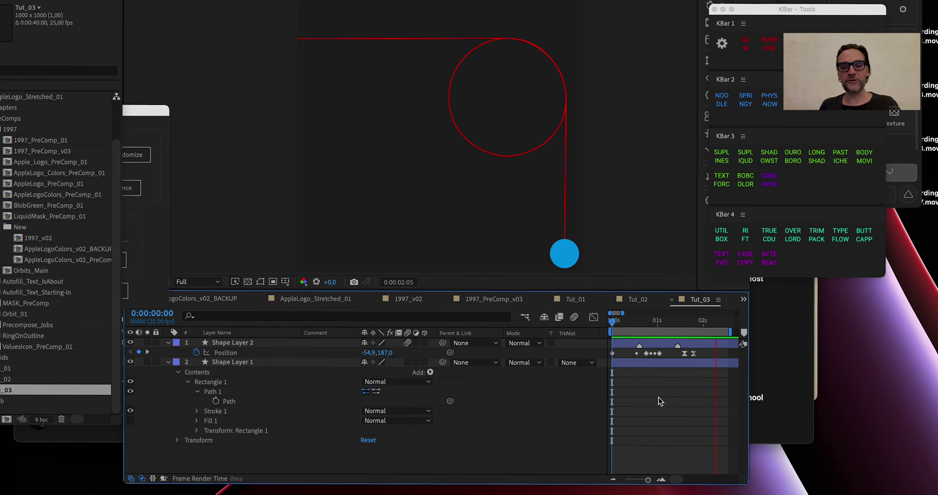
key("space")
Step: Move the time to 0:00:01:01 and select Shape Layer 2
left_click_drag(630, 324, 659, 332)
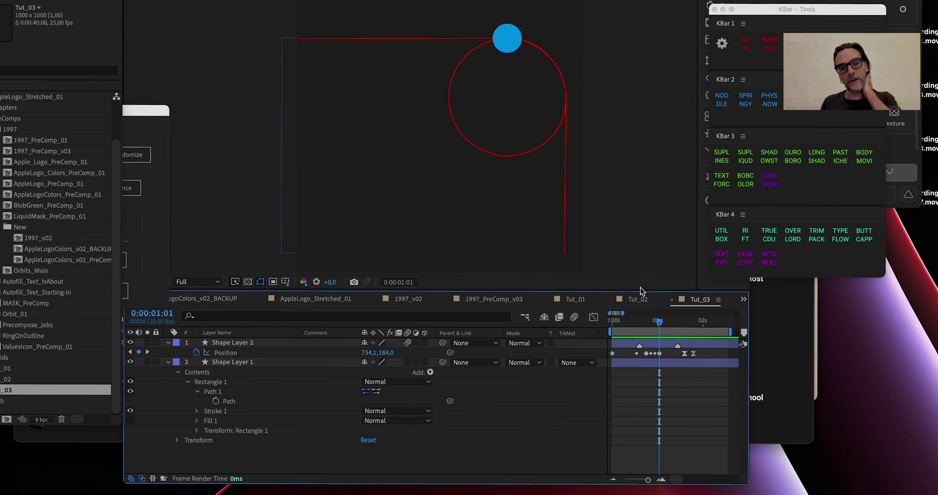
left_click(658, 344)
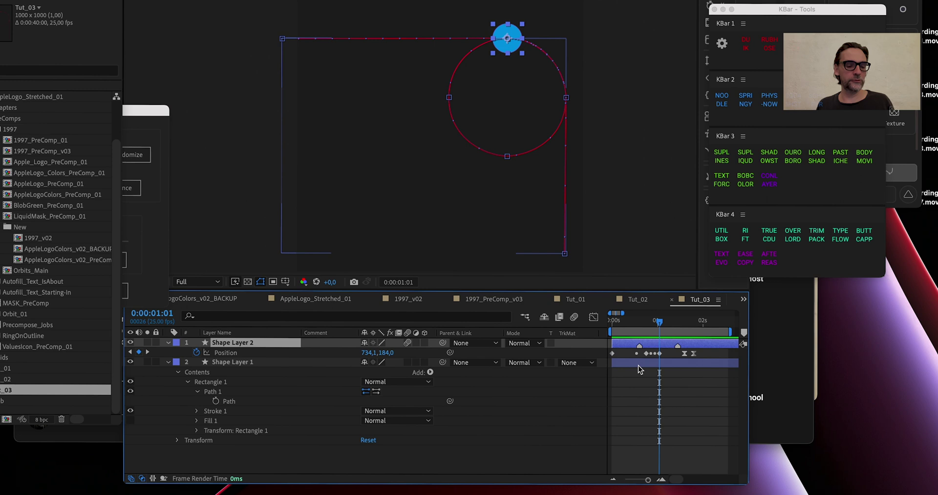
left_click(641, 390)
left_click(662, 345)
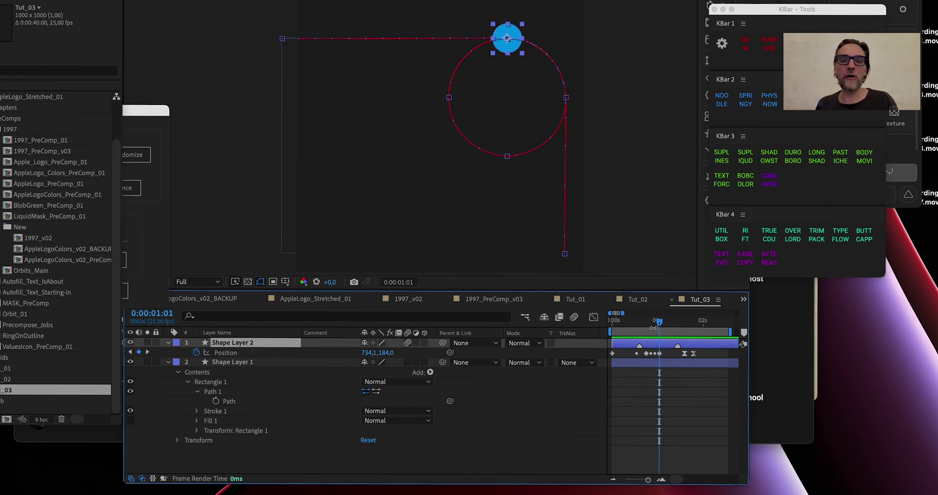
Step: View composition 1997_v02 at 0:00:00:21, then return to Tut_03 with Shape Layer 2 selected
double_click(19, 239)
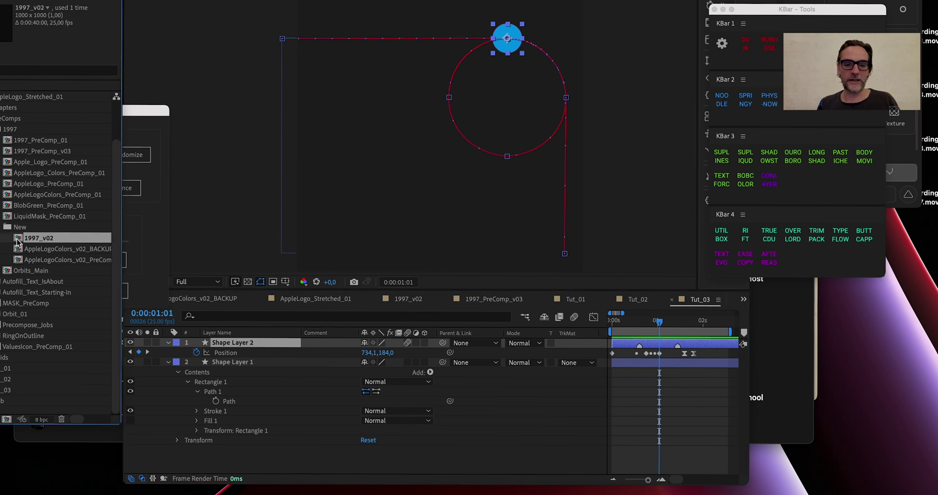
left_click_drag(614, 323, 623, 330)
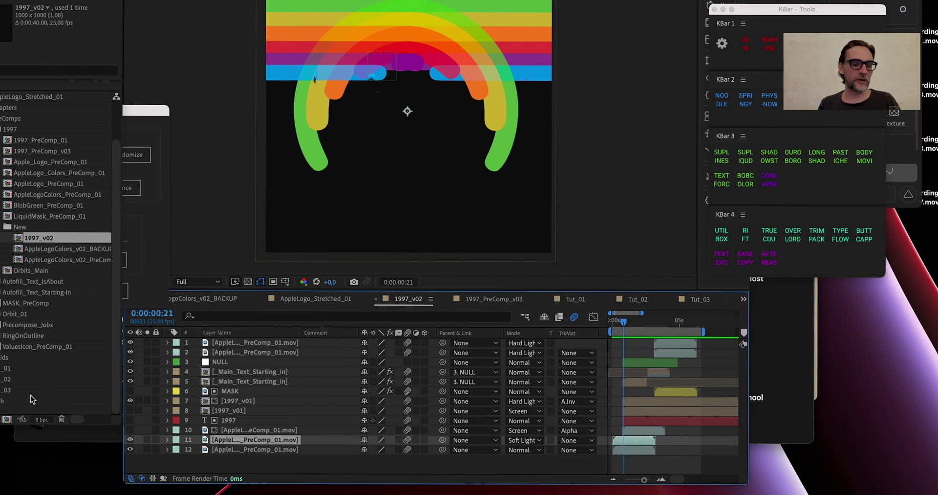
double_click(7, 389)
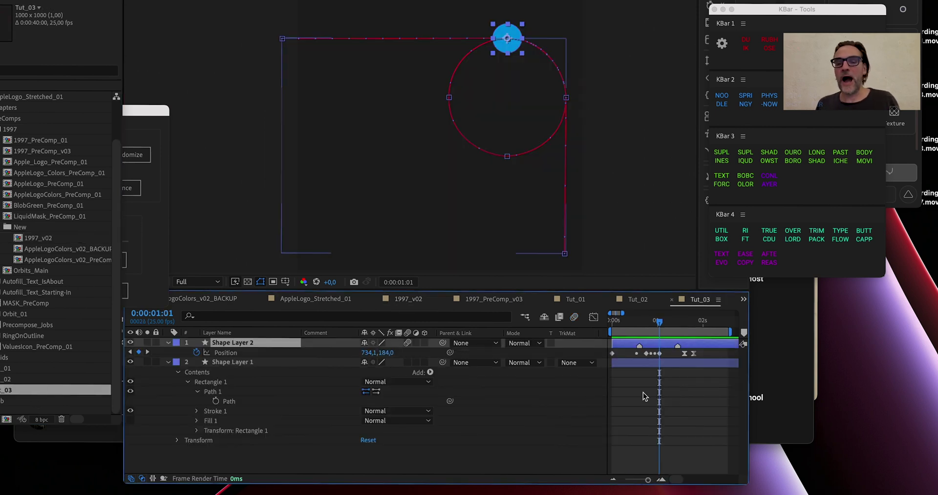
left_click(655, 347)
left_click(655, 346)
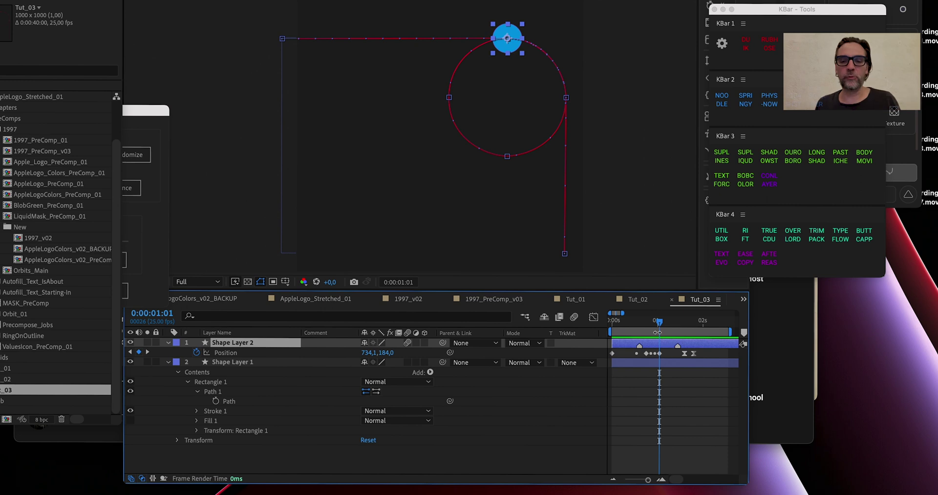
Step: Consult Motion Design School's video "Smear & Trails with Shape Layers" in the browser and return to After Effects
key("super+Tab")
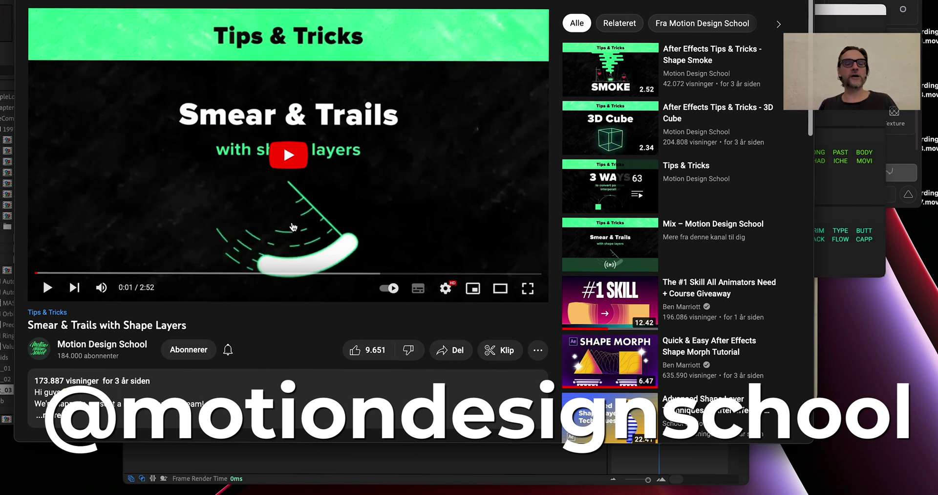
left_click(297, 187)
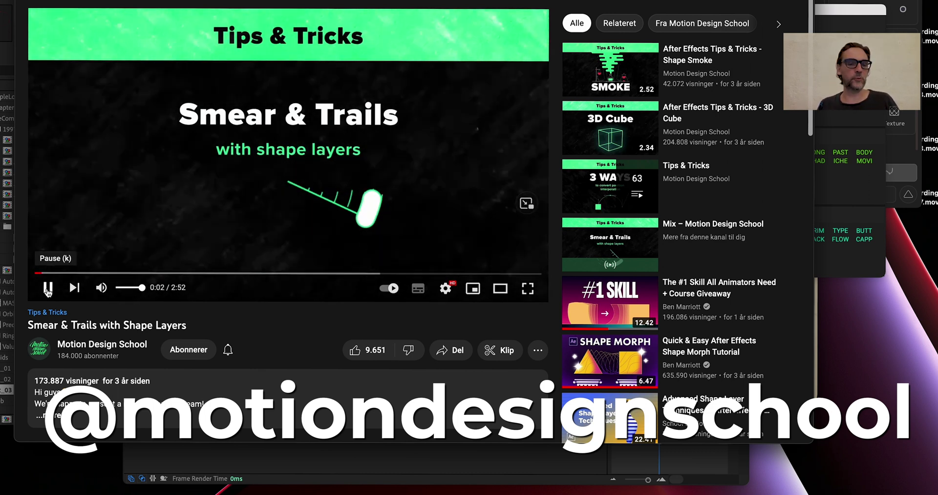
left_click(46, 289)
key("super+Tab")
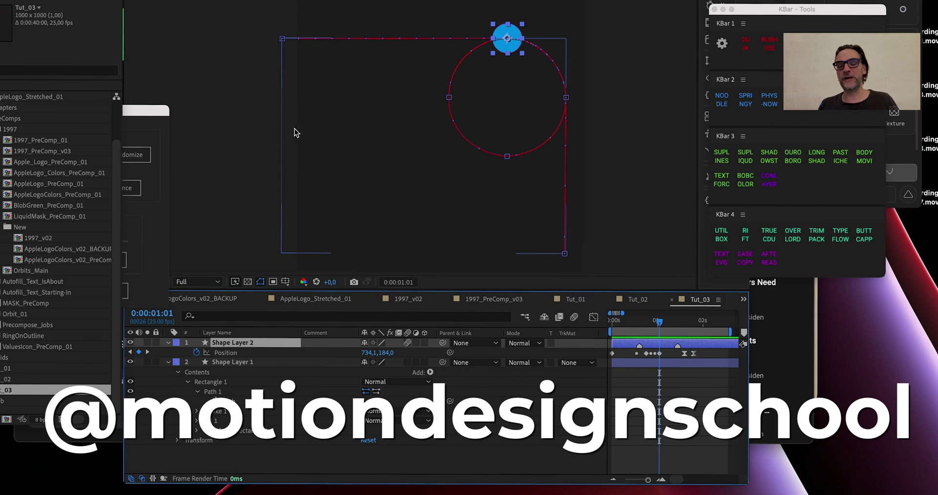
left_click(629, 390)
left_click(660, 347)
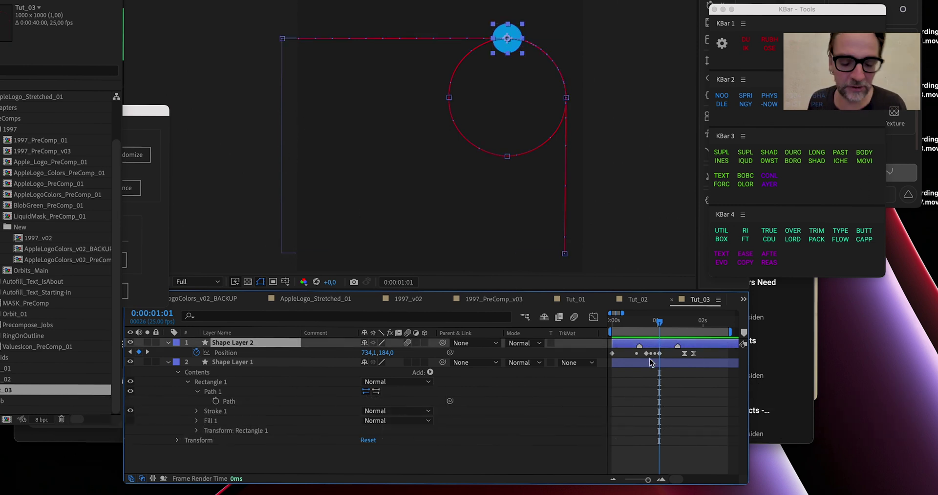
key("super+Tab")
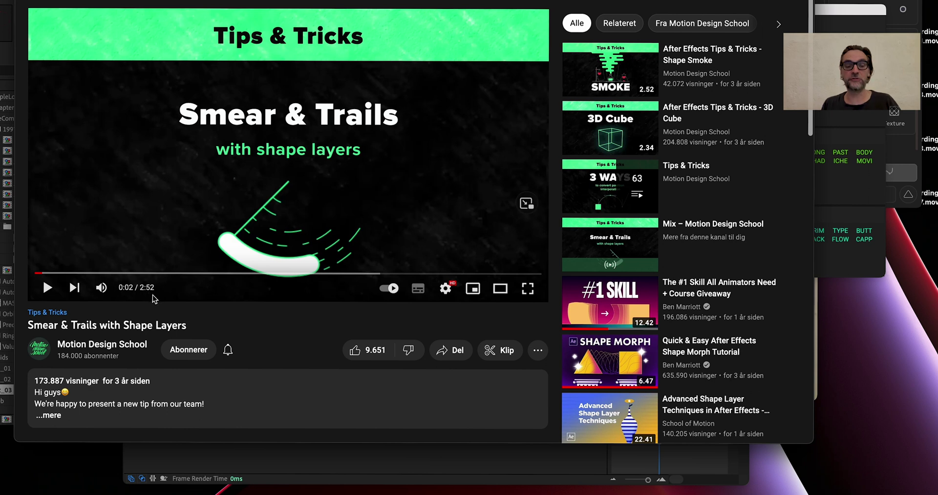
key("super+Tab")
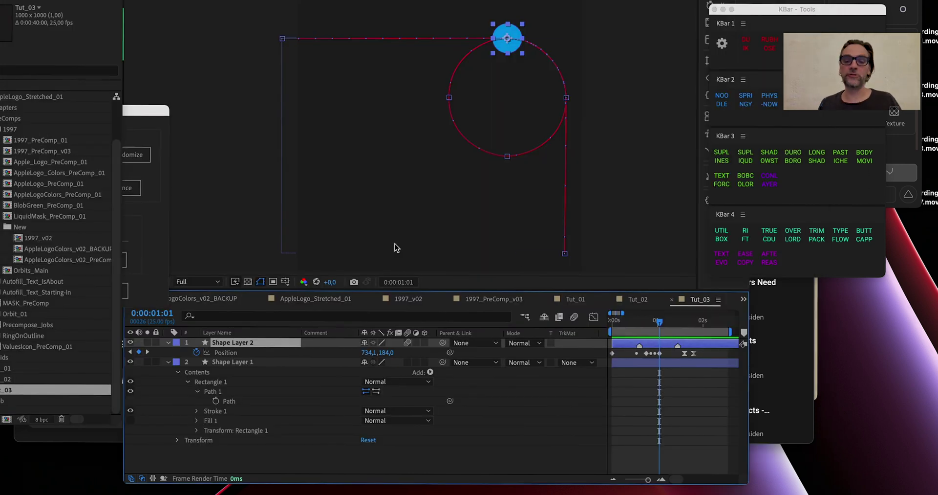
Step: Reselect Shape Layer 2 and rearrange the floating KBar and Motion 4 windows to expose Motion 4's tools
left_click(632, 418)
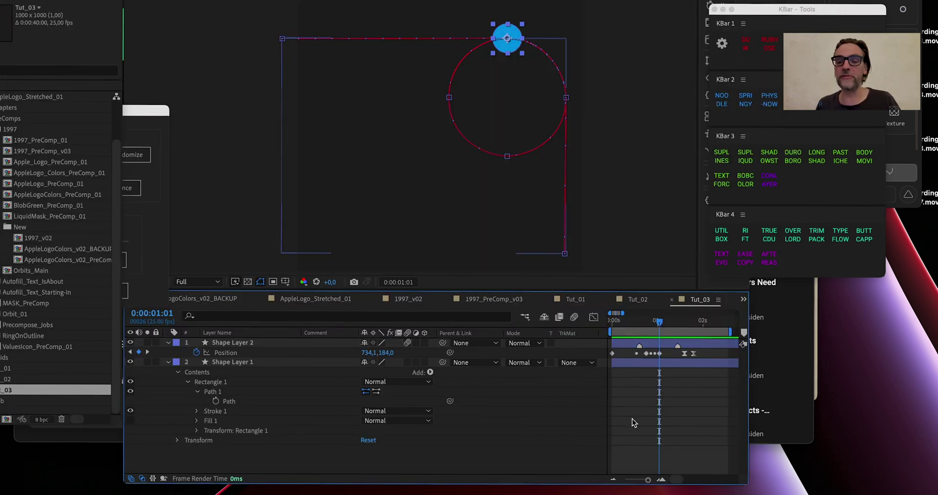
left_click(649, 345)
left_click_drag(745, 9, 787, 254)
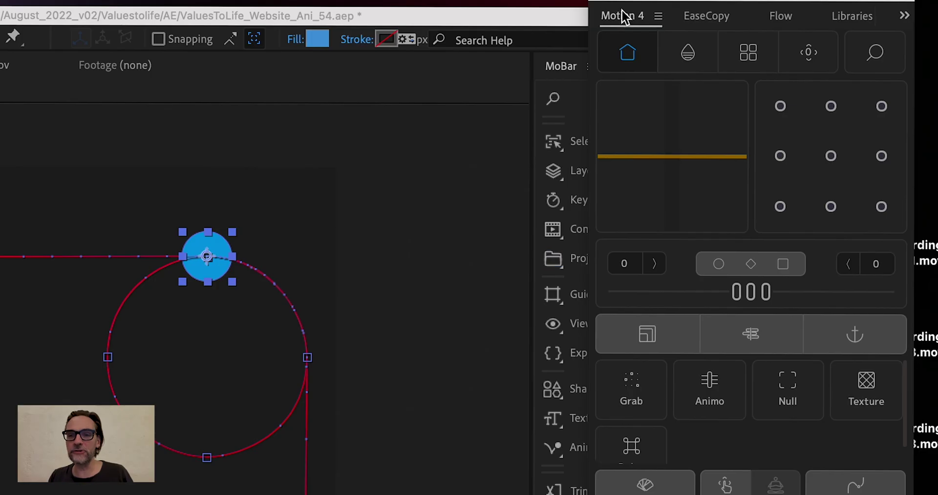
left_click_drag(686, 4, 673, 31)
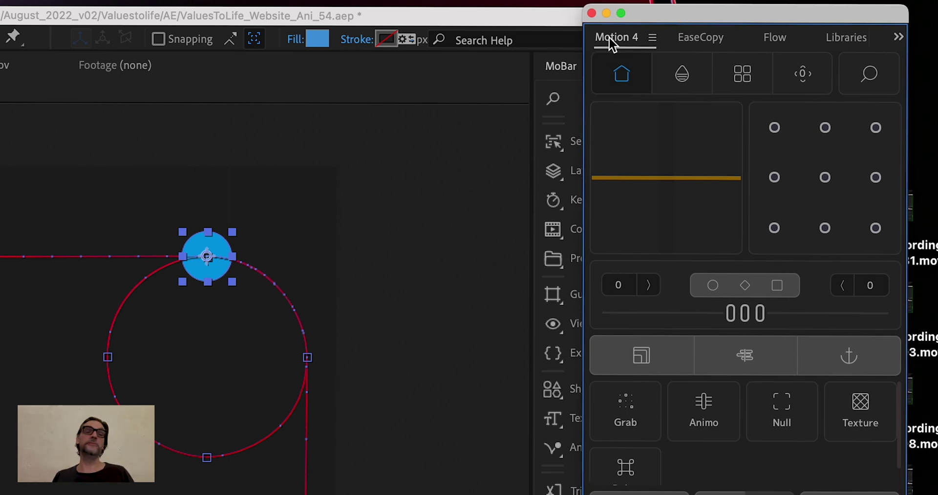
left_click_drag(542, 19, 514, 17)
left_click_drag(664, 21, 671, 28)
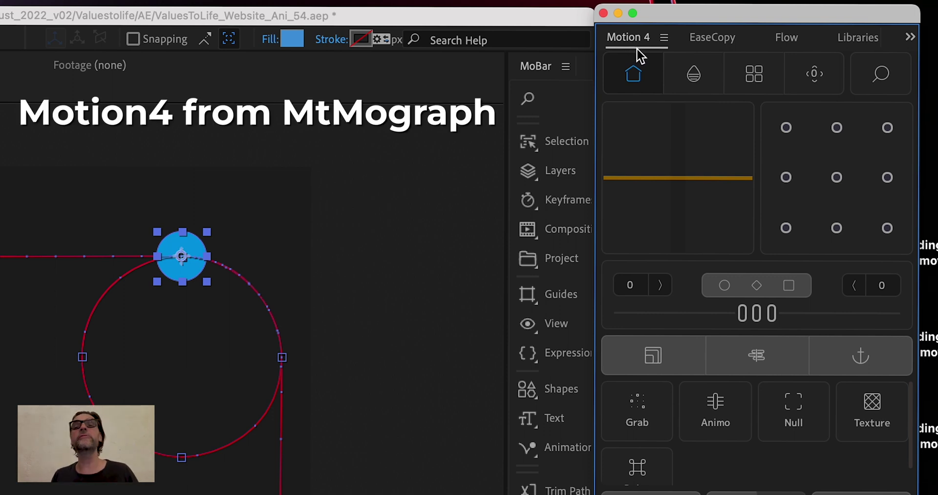
Step: Examine Motion 4's color, tools and search pages and return to its home page
left_click(693, 75)
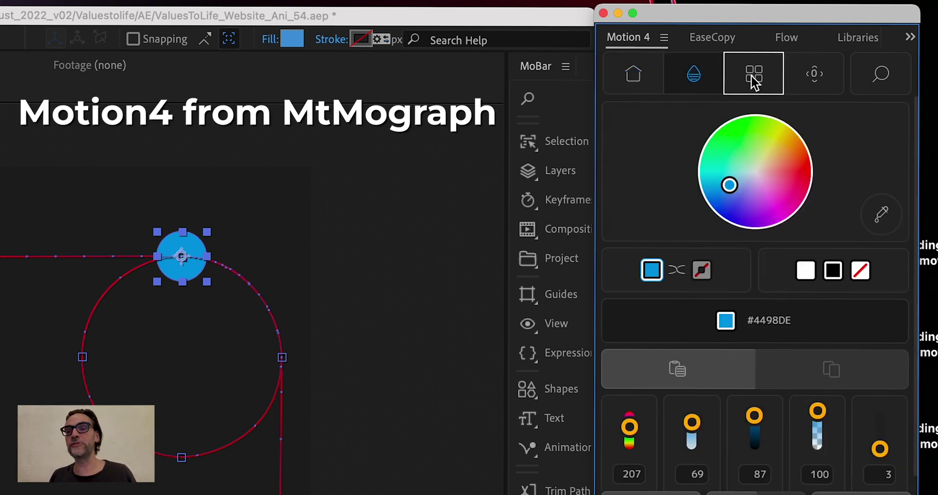
left_click(754, 75)
left_click_drag(915, 160, 846, 4)
left_click(813, 70)
left_click(881, 81)
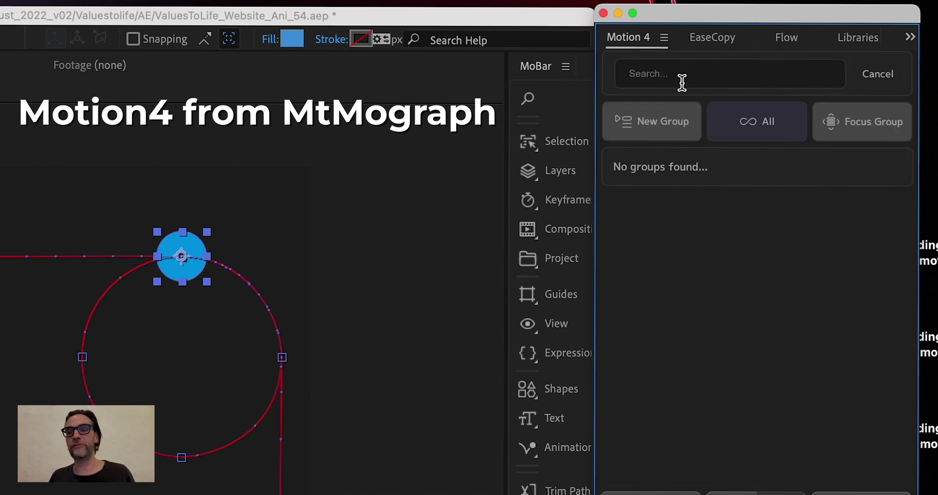
key("Escape")
left_click(634, 74)
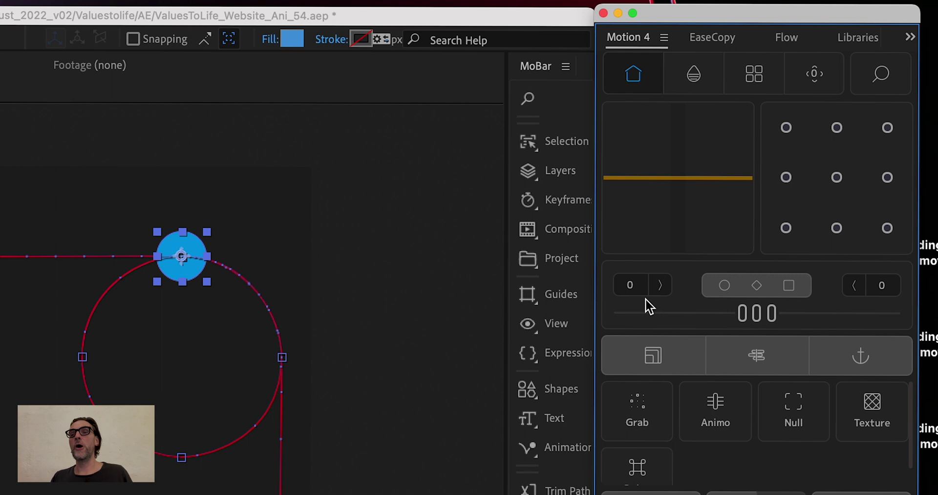
Step: Apply Warp from Motion 4's full tool list to Shape Layer 2
left_click(805, 79)
left_click(750, 78)
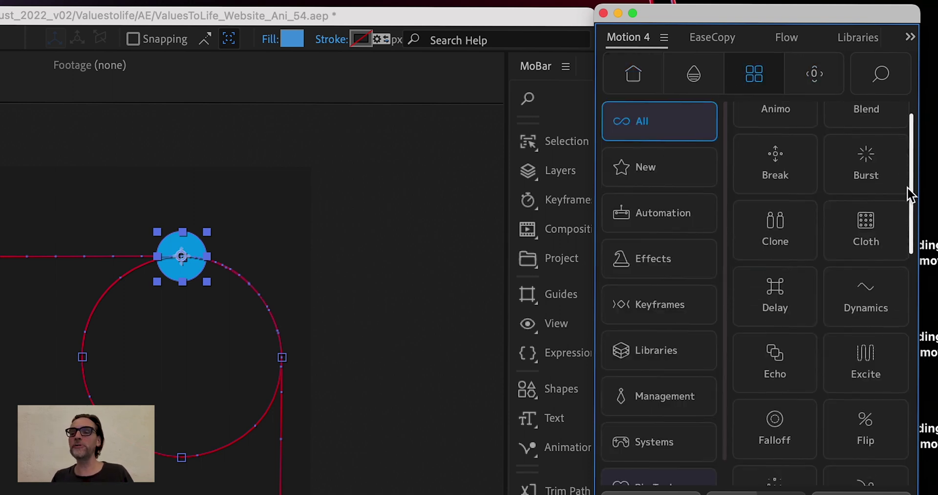
scroll(909, 192, "down", 10)
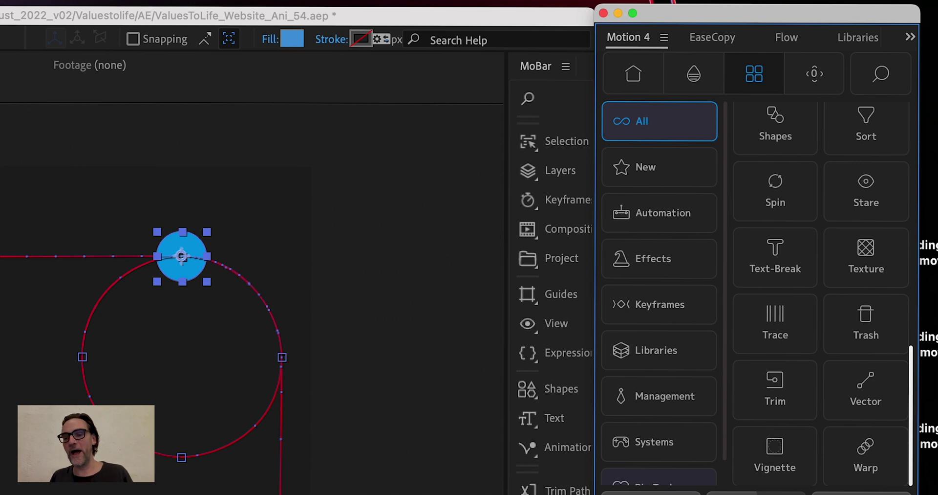
left_click(864, 464)
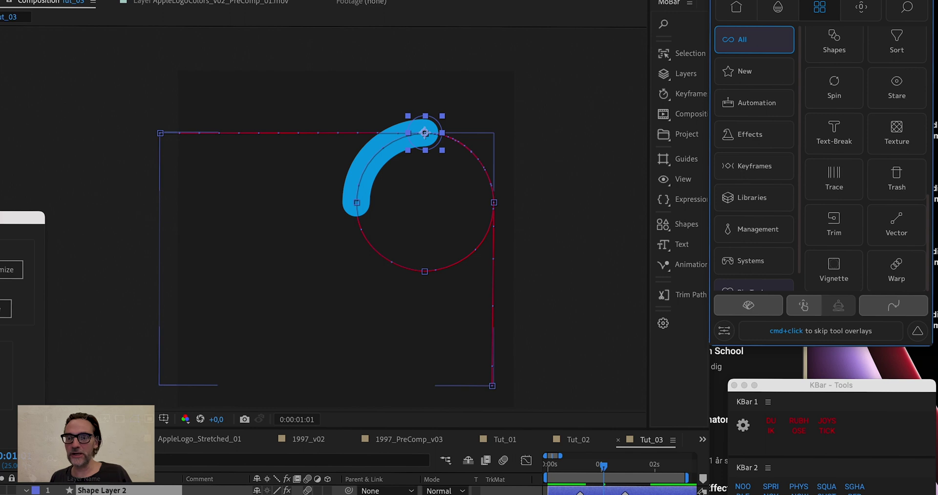
Step: Deselect everything and preview the warped Shape Layer 2 from 0:00:00:00
key("F2")
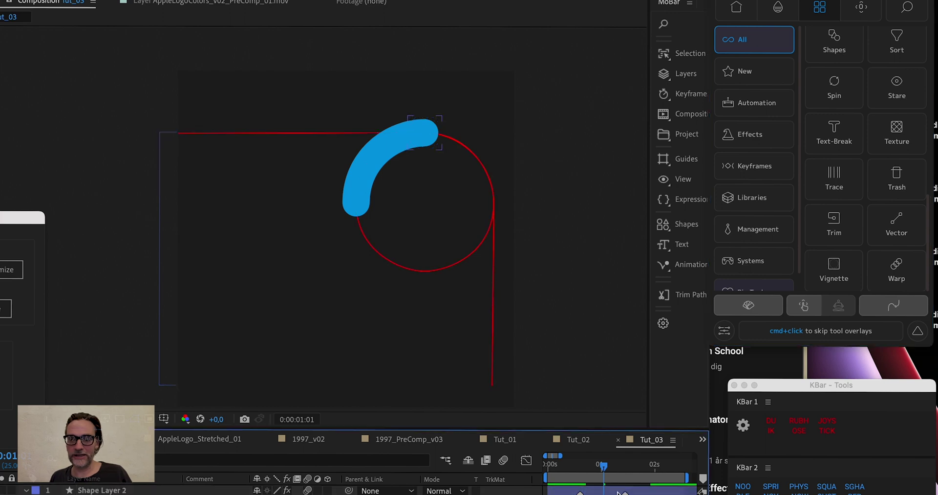
left_click_drag(604, 465, 547, 465)
key("space")
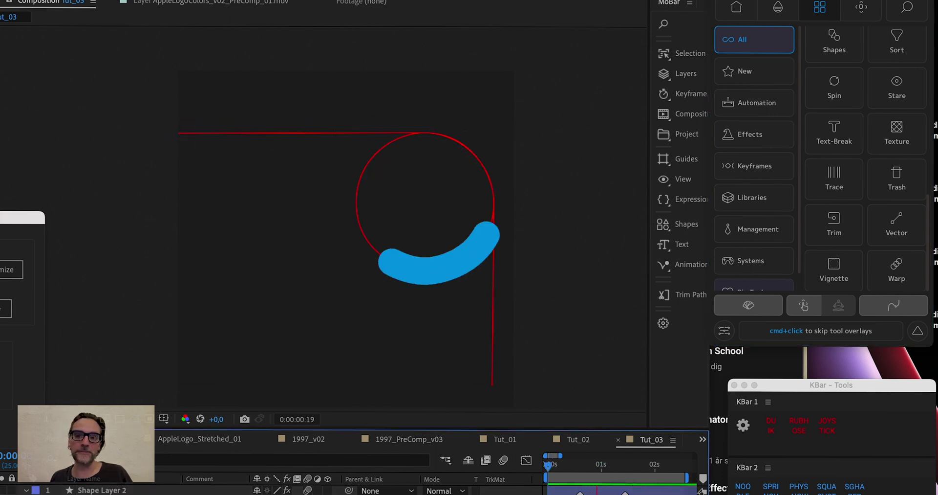